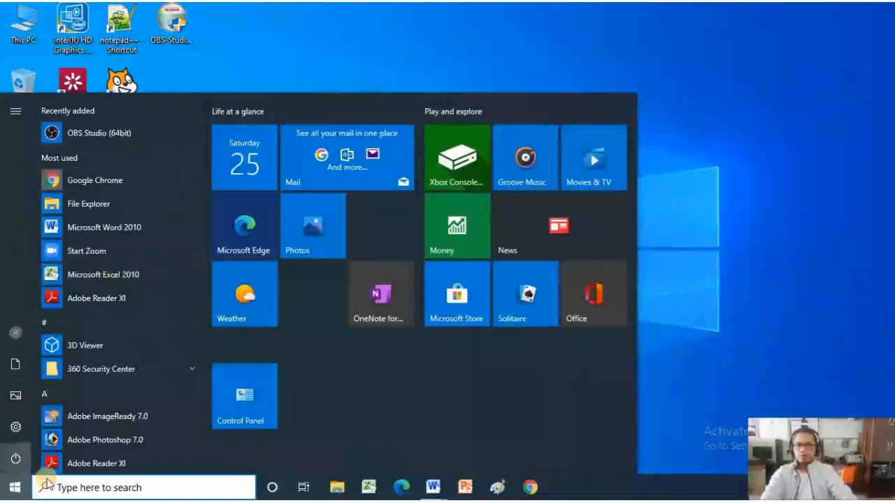
scroll(96, 377, "down", 2)
scroll(96, 377, "up", 2)
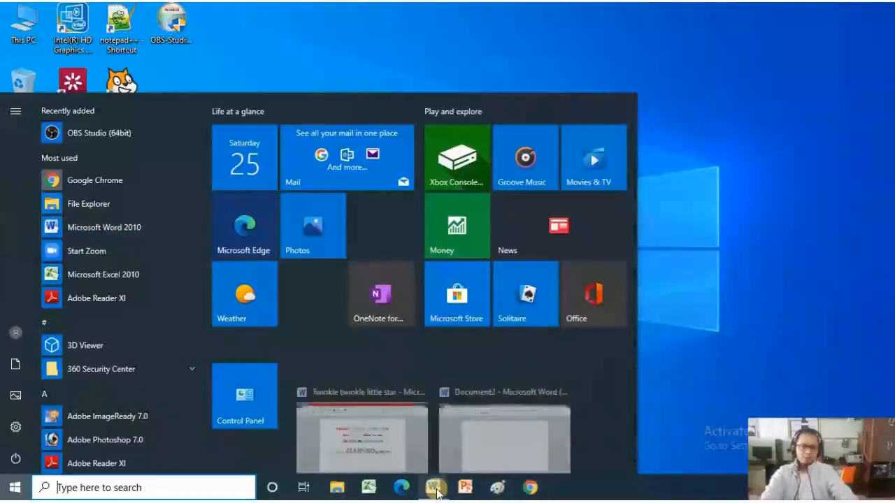
left_click(797, 326)
mouse_move(435, 490)
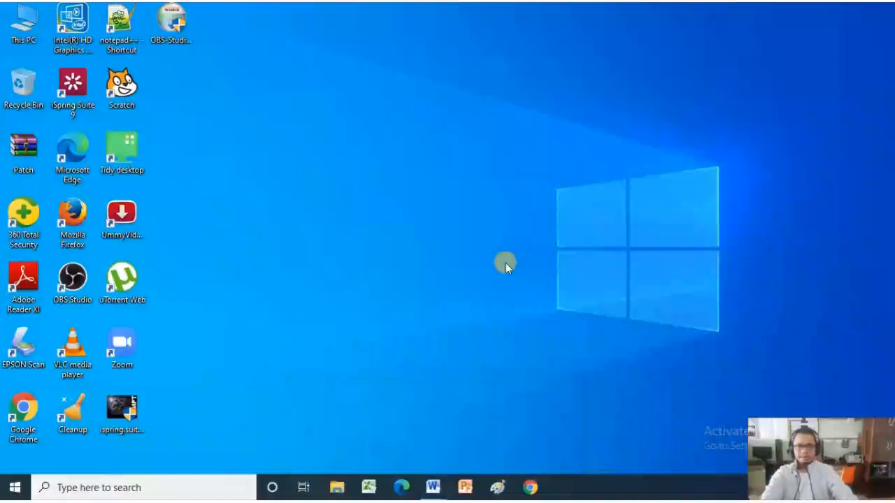
Step: Launch Microsoft Word 2010 from the Microsoft Office program group and maximize its blank document window
left_click(14, 489)
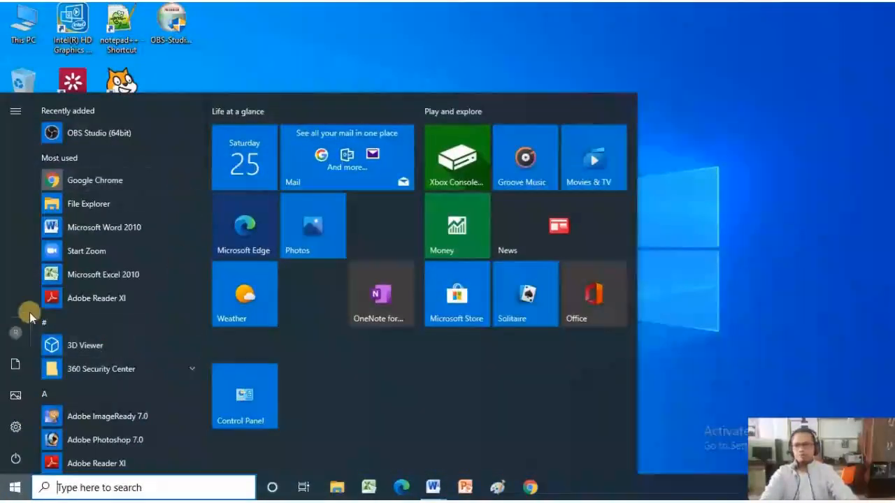
scroll(82, 299, "down", 10)
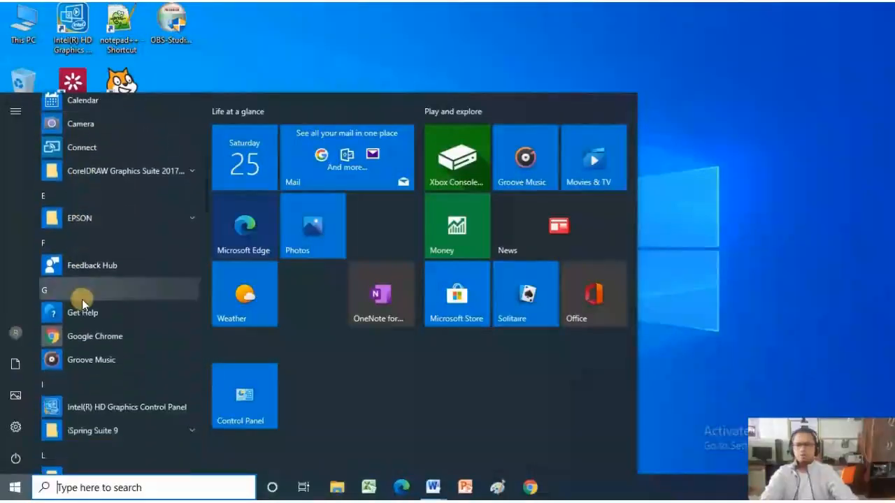
scroll(82, 299, "down", 3)
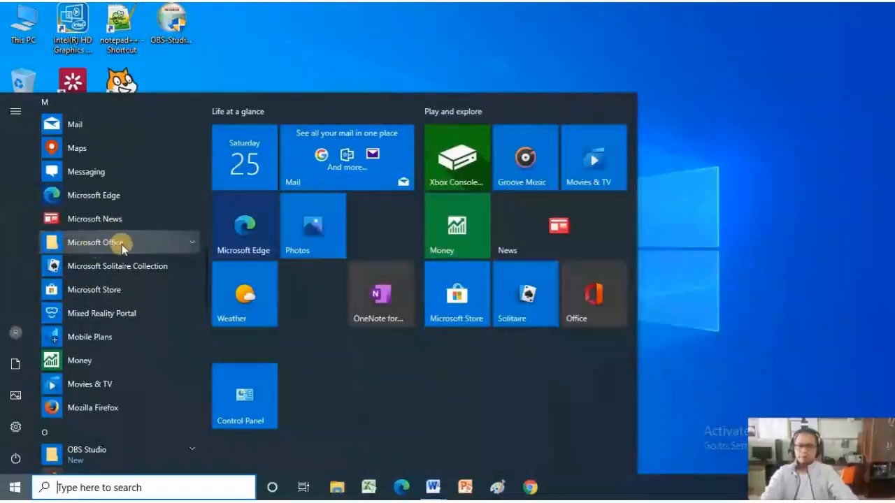
left_click(192, 241)
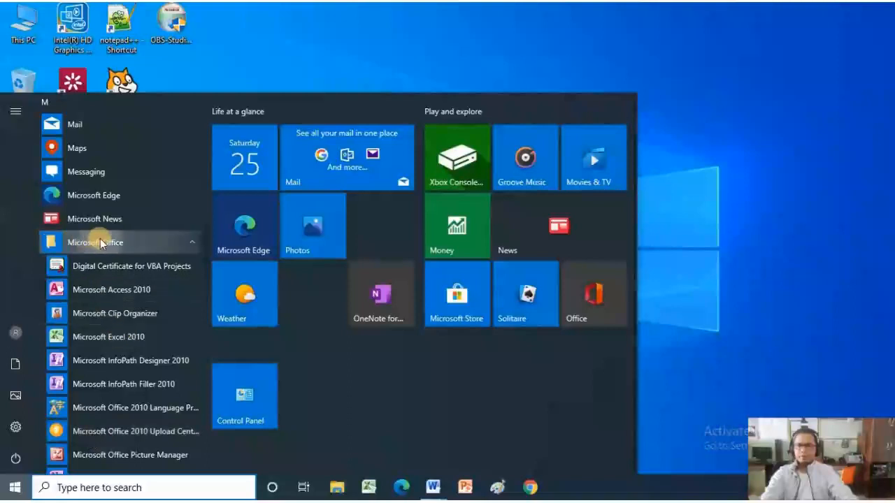
scroll(115, 349, "down", 5)
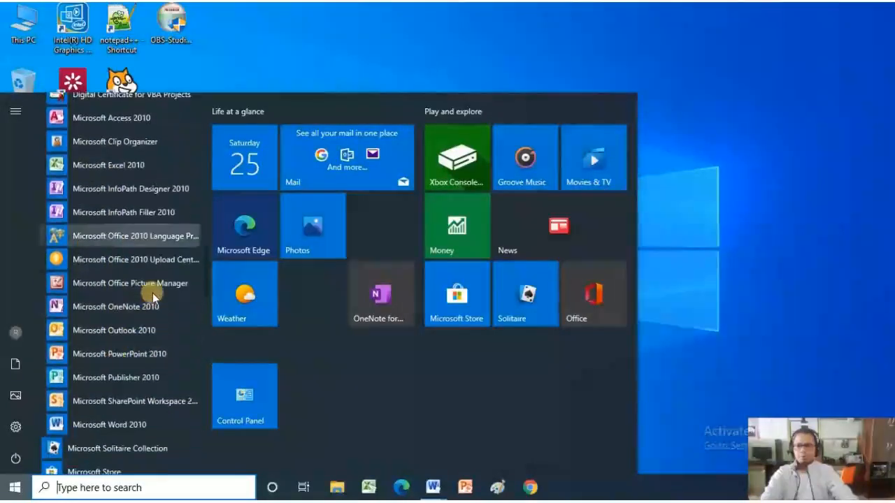
left_click(114, 428)
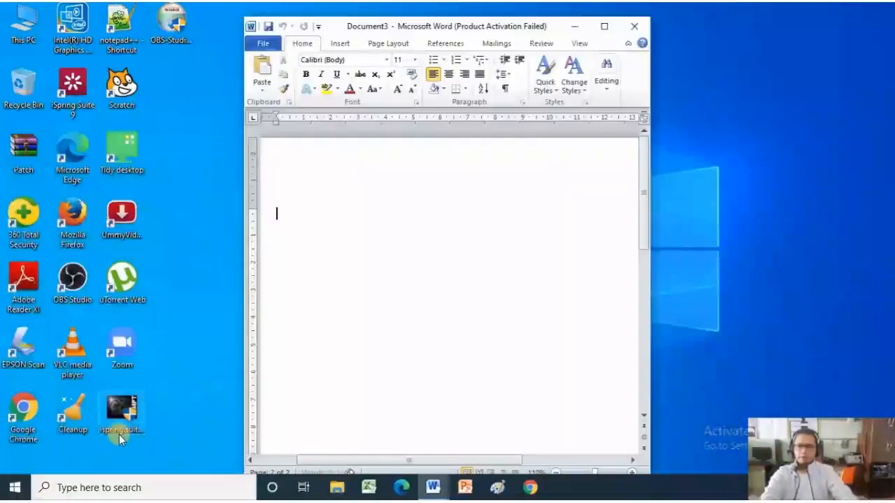
left_click(605, 23)
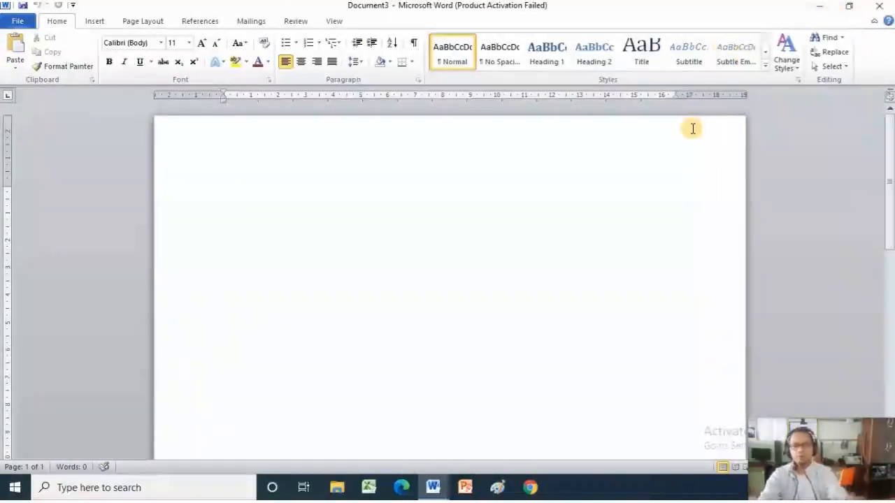
Step: Switch the blank document's window between its restored size and full screen several times, ending with it maximized
left_click(850, 9)
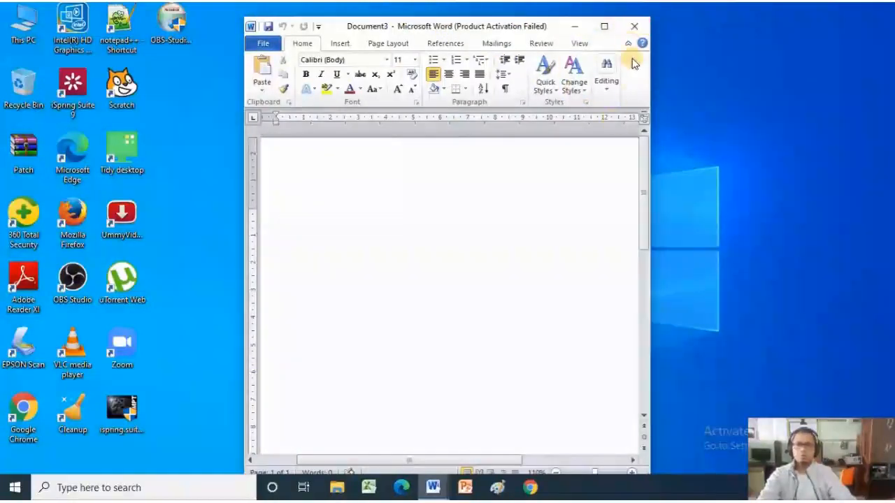
left_click(605, 28)
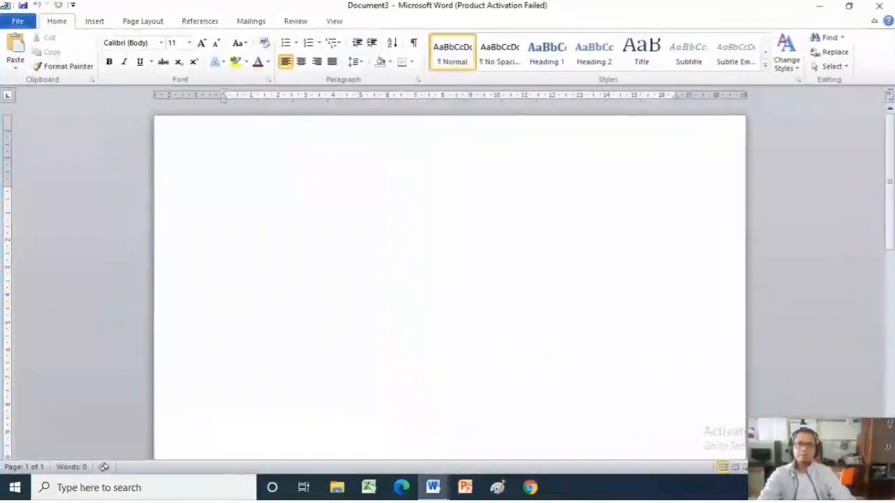
left_click(851, 13)
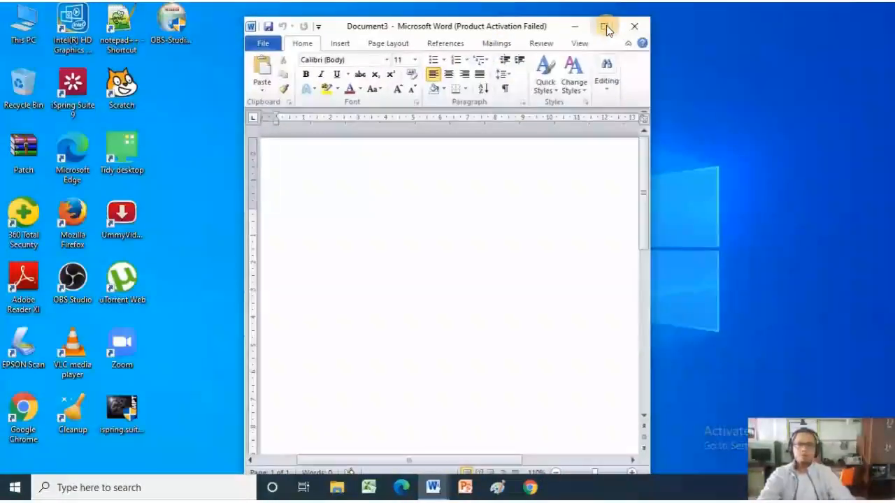
left_click(605, 25)
left_click(851, 9)
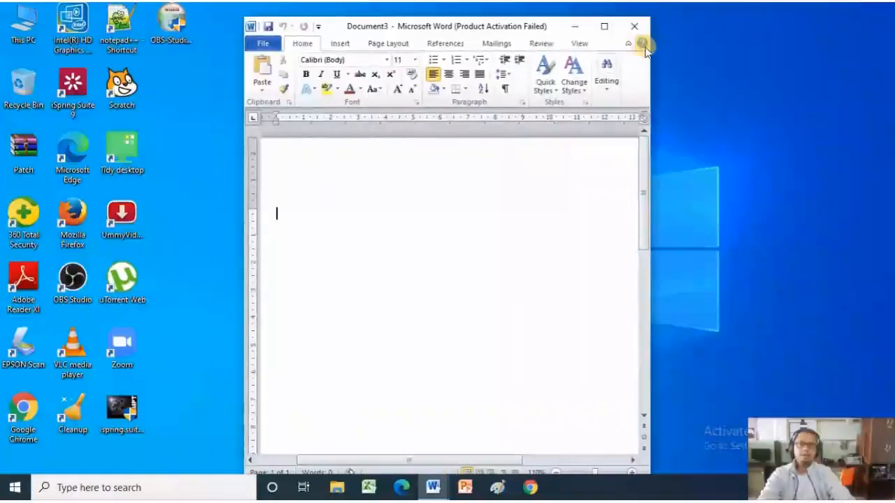
left_click(606, 27)
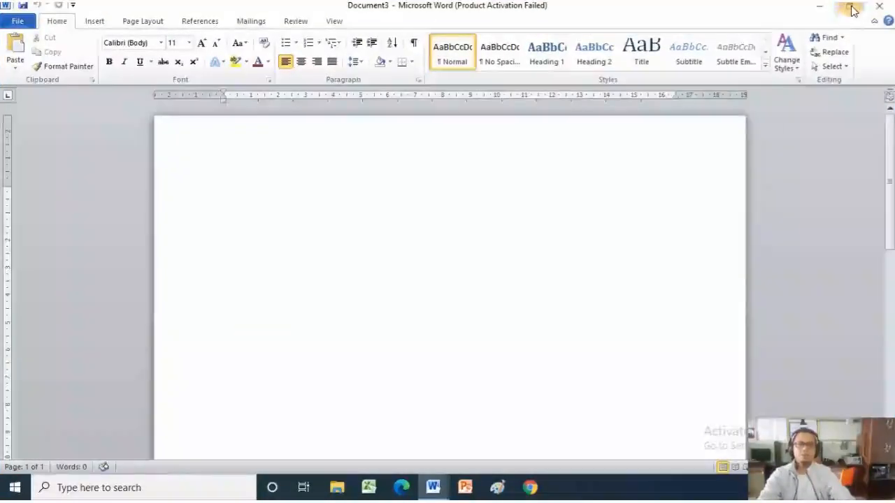
left_click(852, 10)
left_click(605, 27)
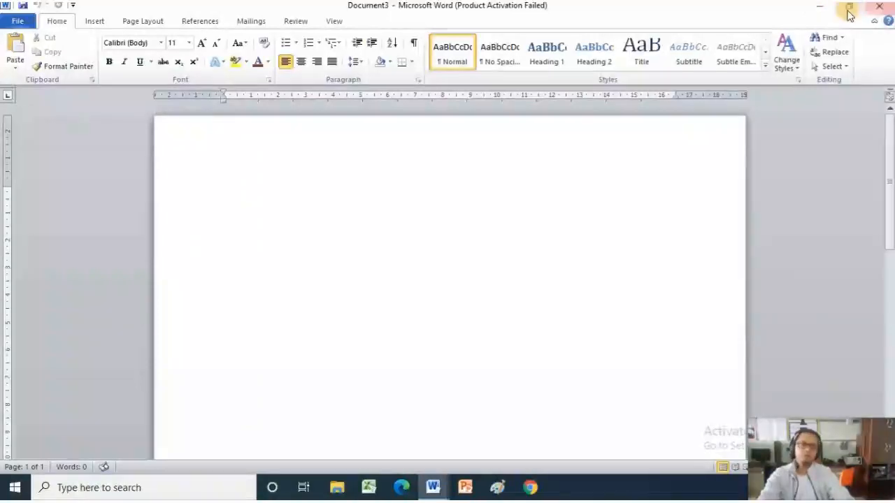
Step: Minimize the Document3 window and bring it back to the screen, twice
left_click(817, 9)
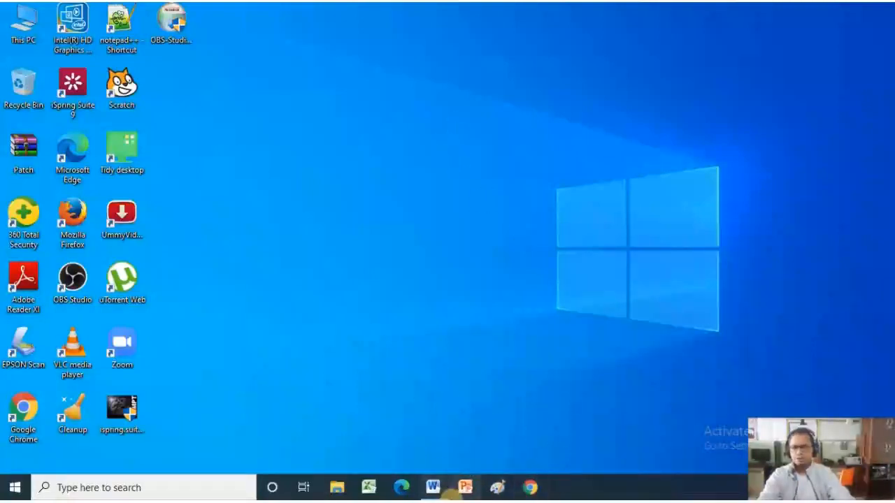
mouse_move(433, 492)
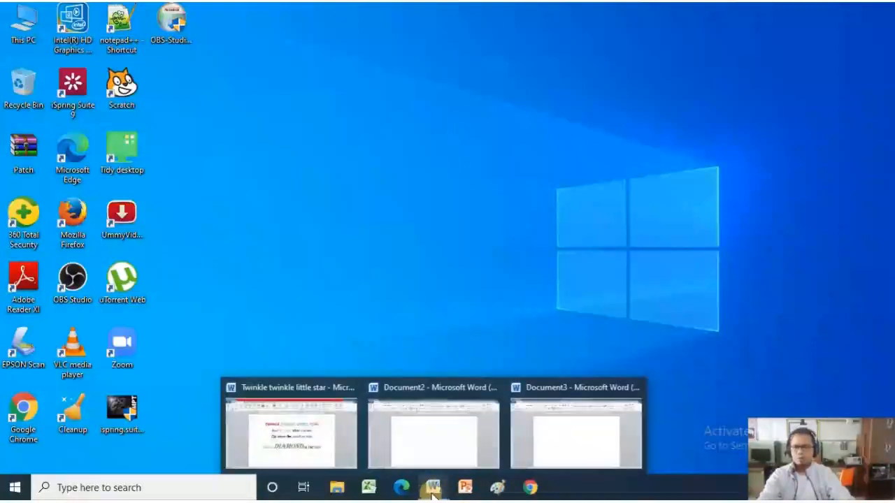
left_click(533, 450)
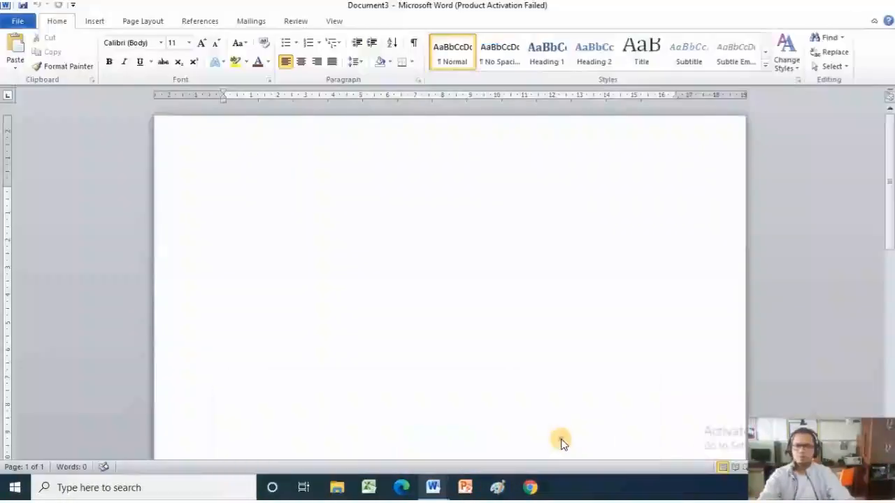
left_click(819, 6)
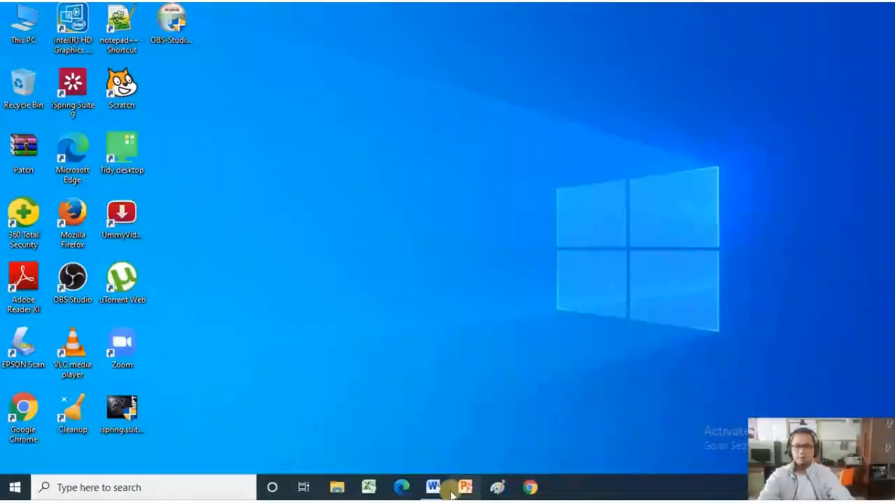
mouse_move(433, 487)
left_click(552, 432)
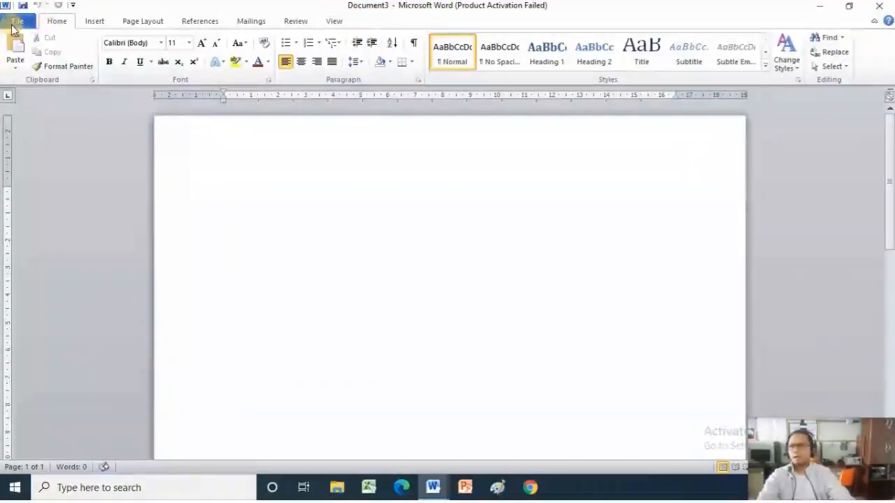
Step: Examine the Insert, Page Layout, References, Mailings, Review and View command sets, and go back through them to Home
left_click(95, 21)
left_click(143, 20)
left_click(203, 21)
left_click(253, 21)
left_click(297, 22)
left_click(330, 21)
left_click(294, 21)
left_click(251, 21)
left_click(200, 21)
left_click(143, 21)
left_click(94, 21)
left_click(57, 21)
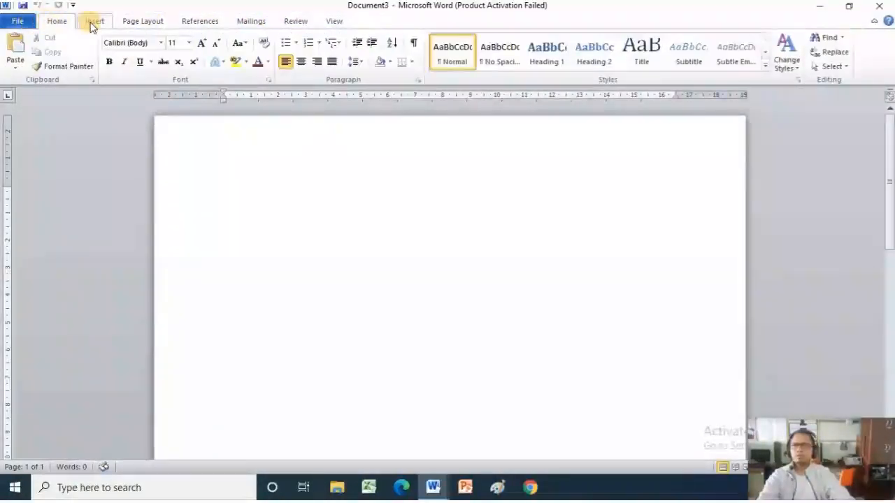
Step: Review the ribbon's command sets once more from Insert through View and return to the Home commands
left_click(94, 21)
left_click(142, 21)
left_click(200, 21)
left_click(251, 21)
left_click(295, 21)
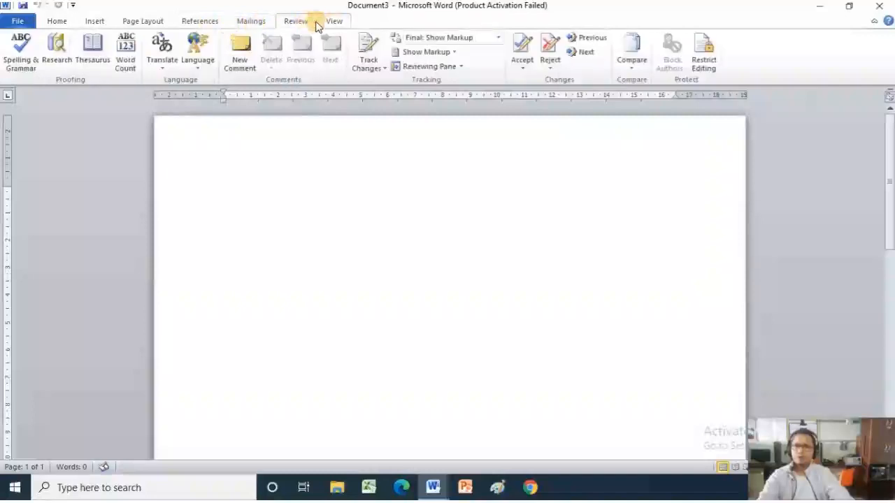
left_click(334, 21)
left_click(57, 21)
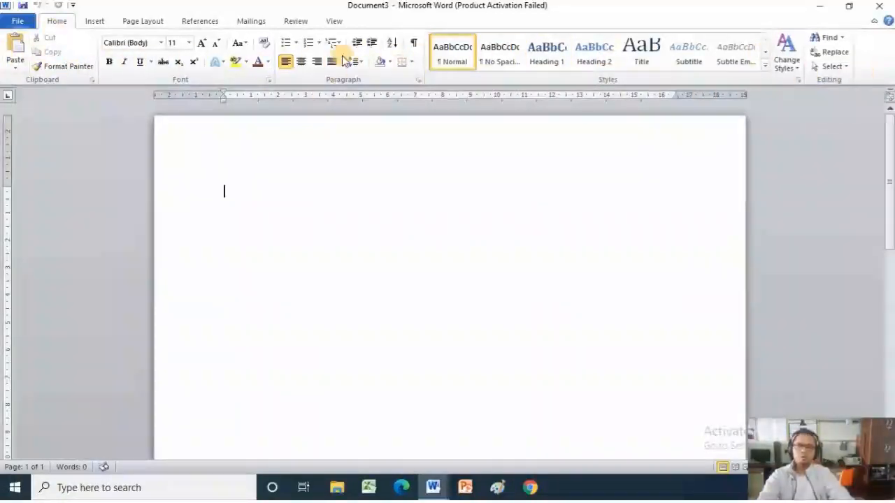
Step: Compare the Insert, Page Layout and References command groups with the Home commands
left_click(93, 22)
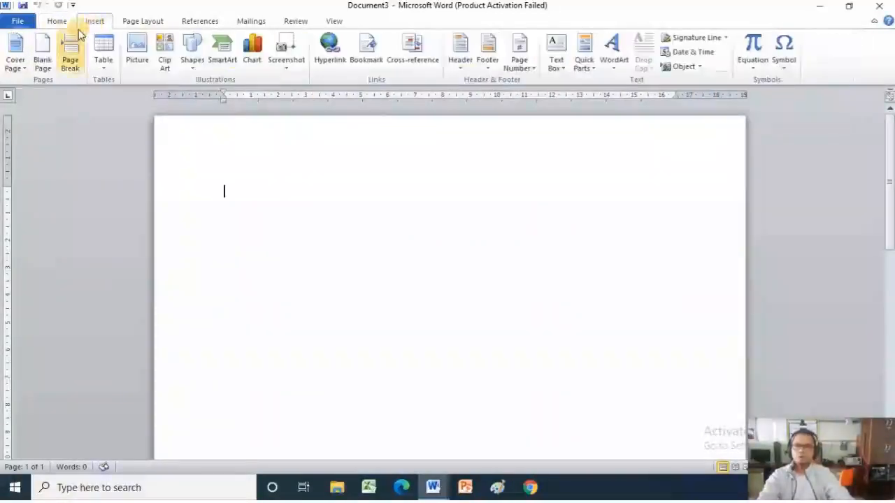
left_click(137, 22)
left_click(203, 21)
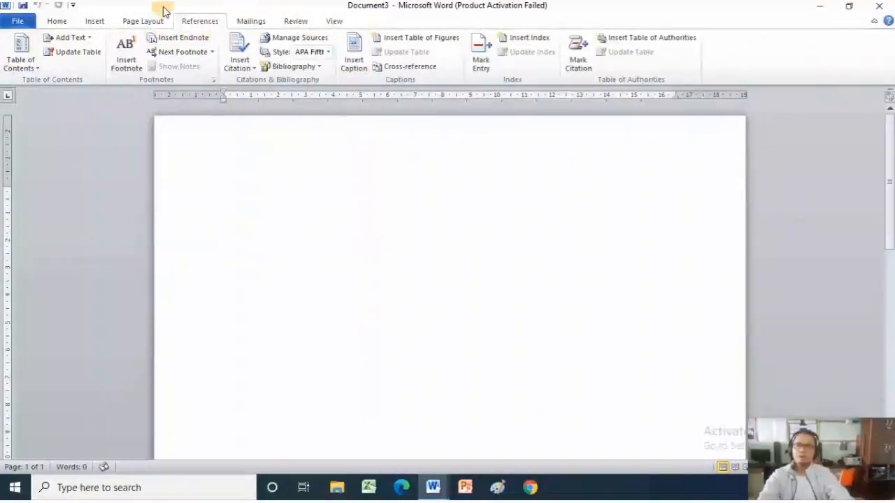
left_click(57, 21)
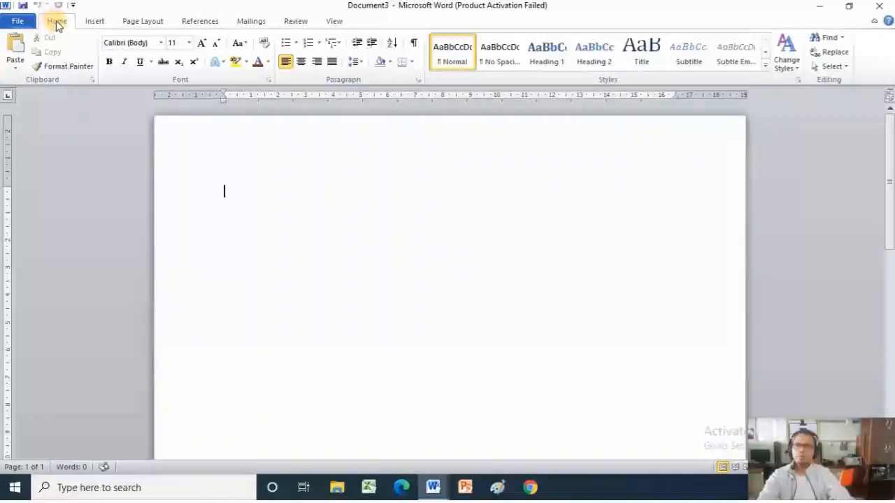
Step: Inspect the Insert, Page Layout, References and Mailings commands, ending with the View commands displayed
left_click(93, 22)
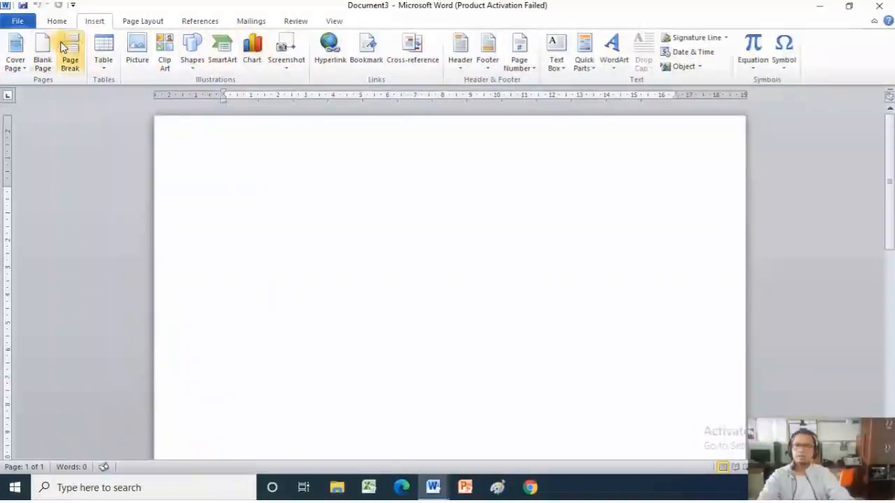
left_click(136, 21)
left_click(198, 21)
left_click(248, 21)
left_click(332, 21)
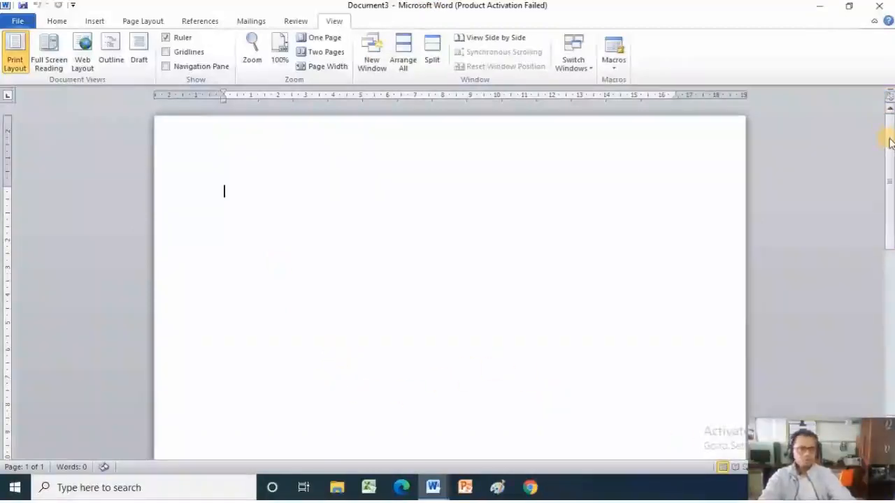
Step: Zoom in on the blank page to 160%
left_click_drag(888, 140, 875, 56)
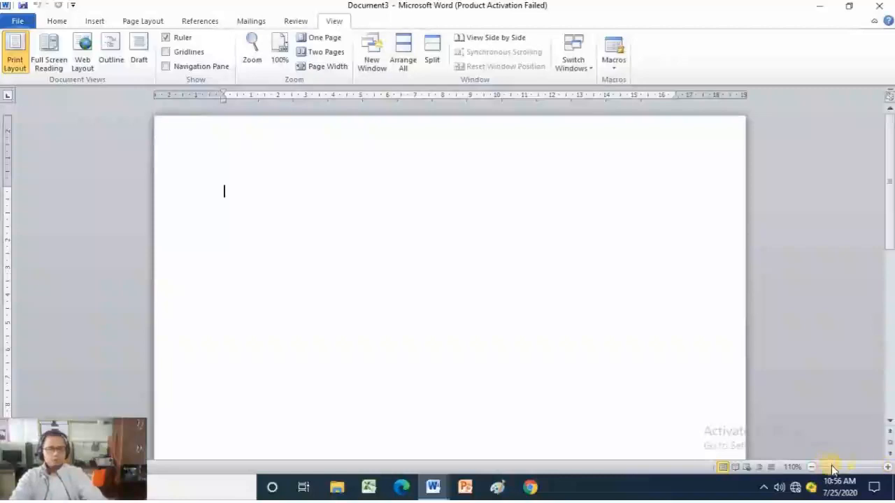
left_click(889, 470)
left_click(889, 470)
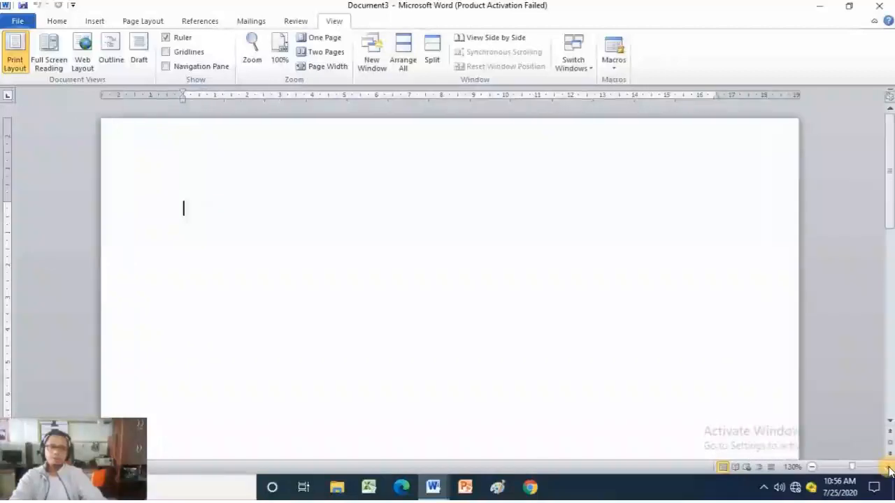
left_click(889, 471)
left_click(889, 471)
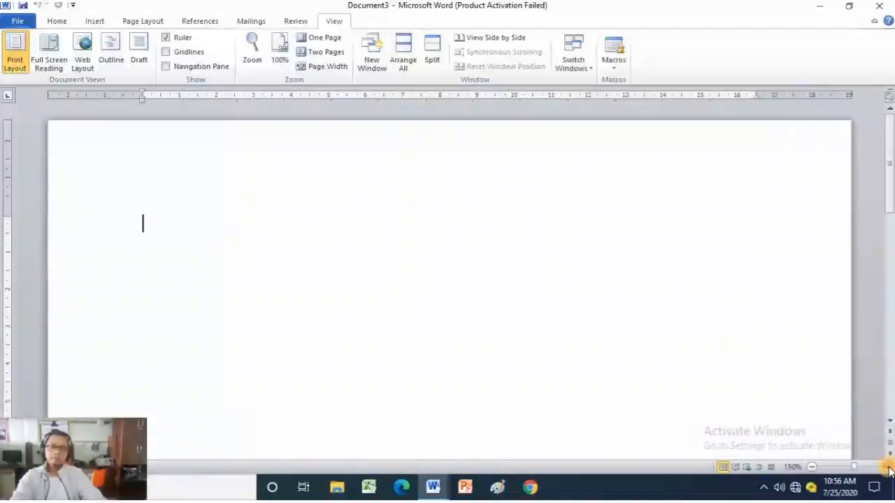
left_click(890, 470)
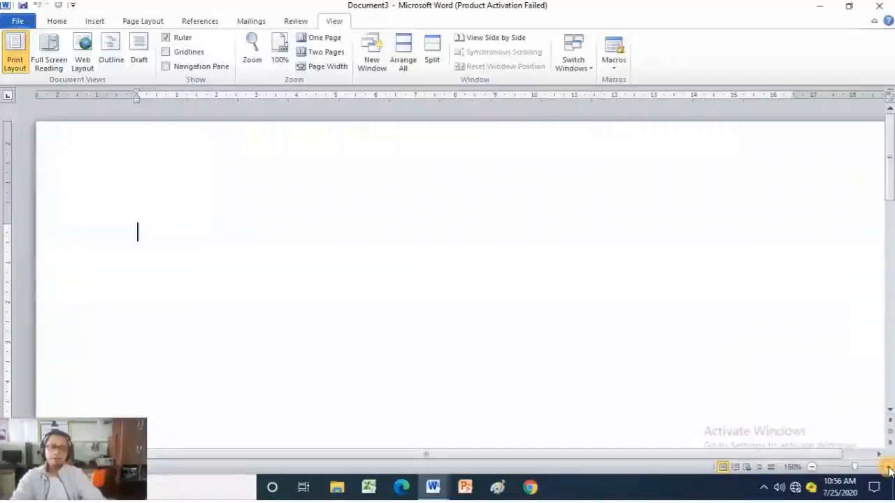
Step: Zoom the blank page out to 30%
left_click(811, 467)
left_click(811, 467)
left_click(810, 467)
left_click(811, 467)
left_click(811, 467)
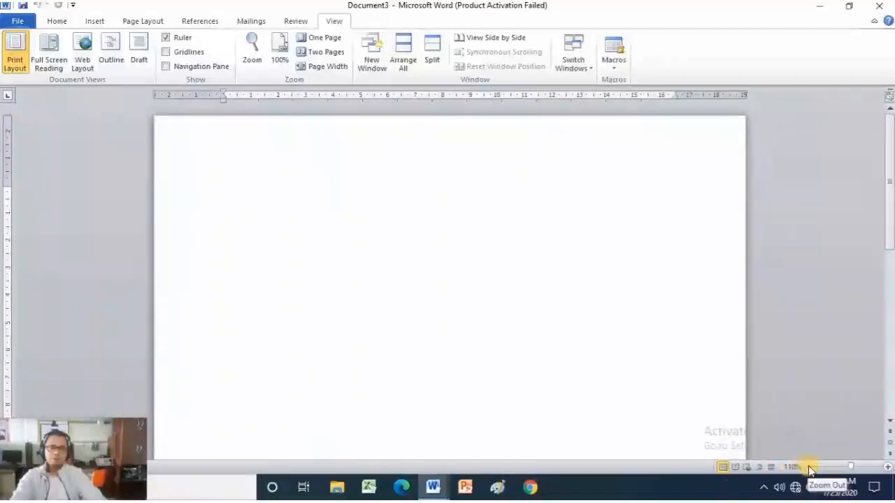
left_click(811, 467)
left_click(811, 467)
left_click(811, 467)
left_click(811, 467)
left_click(812, 468)
left_click(812, 468)
left_click(813, 467)
left_click(812, 467)
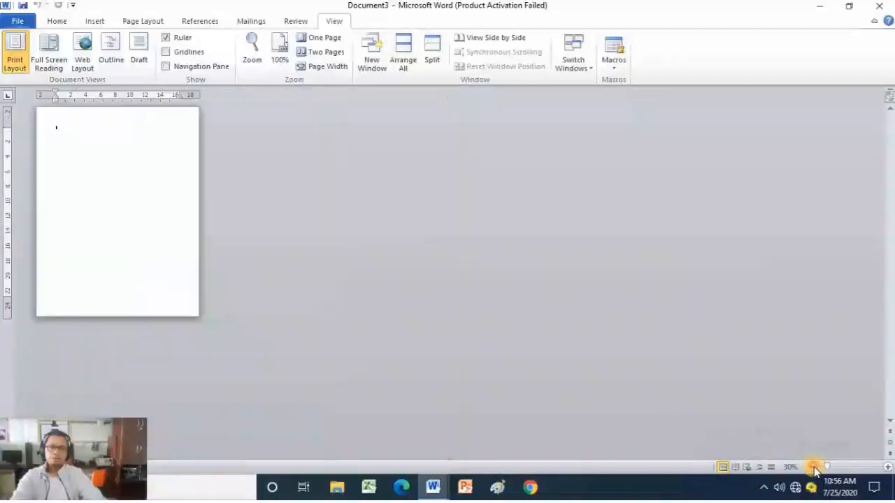
Step: Set the document's zoom level to 80%
left_click(889, 467)
left_click(889, 468)
left_click(889, 468)
left_click(889, 468)
left_click(889, 469)
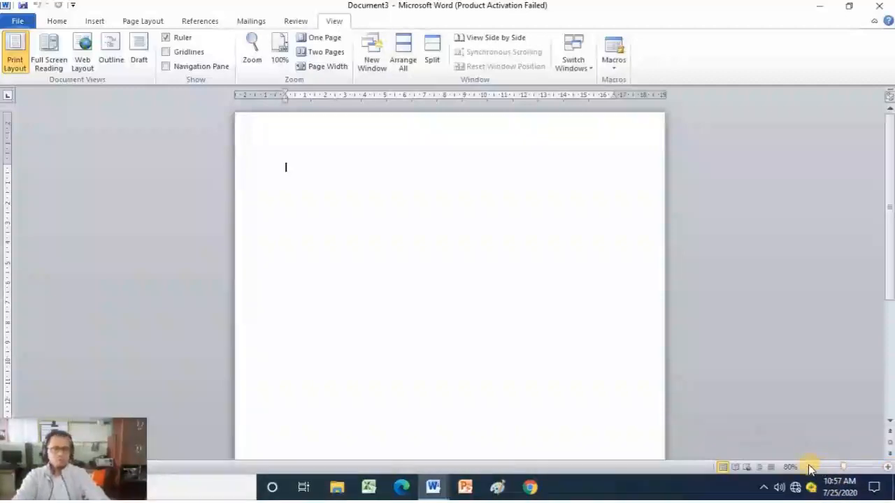
Step: Zoom the blank page to 100%, then out to 50%
left_click_drag(845, 472, 852, 472)
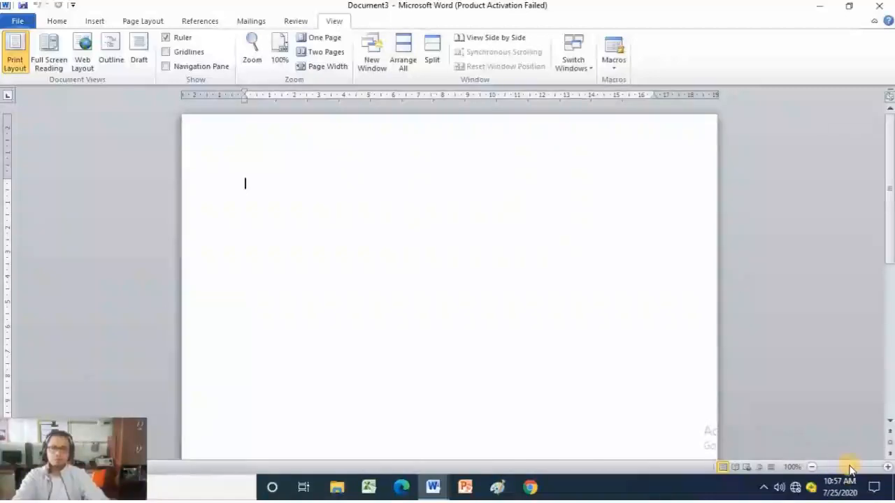
left_click(811, 467)
left_click(811, 467)
left_click(812, 466)
left_click(812, 467)
left_click(812, 467)
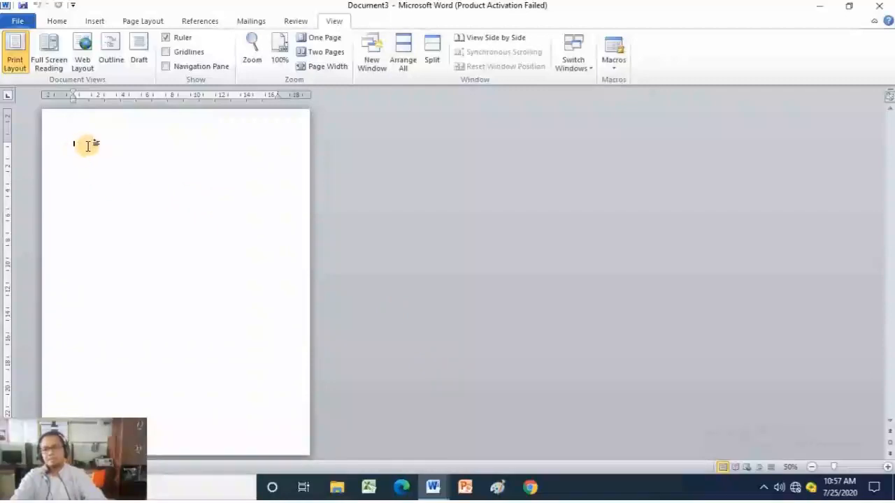
Step: Set the blank page's zoom level to 100%
left_click(890, 469)
left_click(889, 468)
left_click(889, 468)
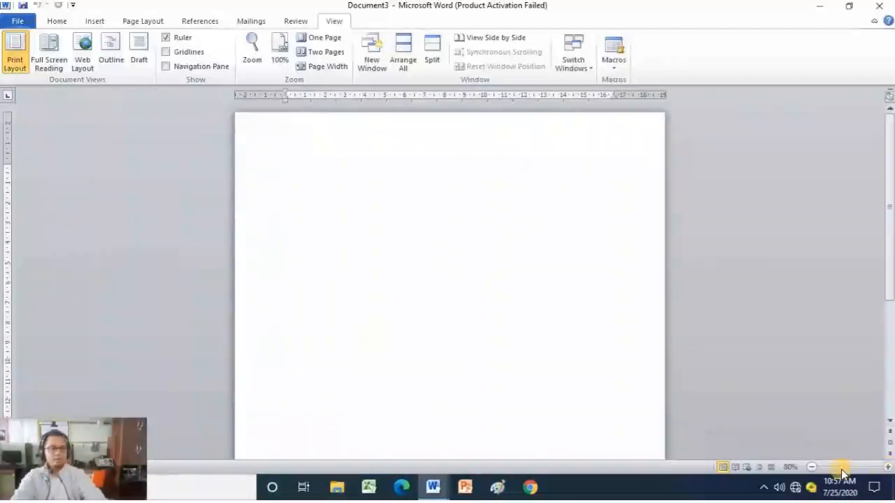
left_click(887, 467)
left_click(888, 467)
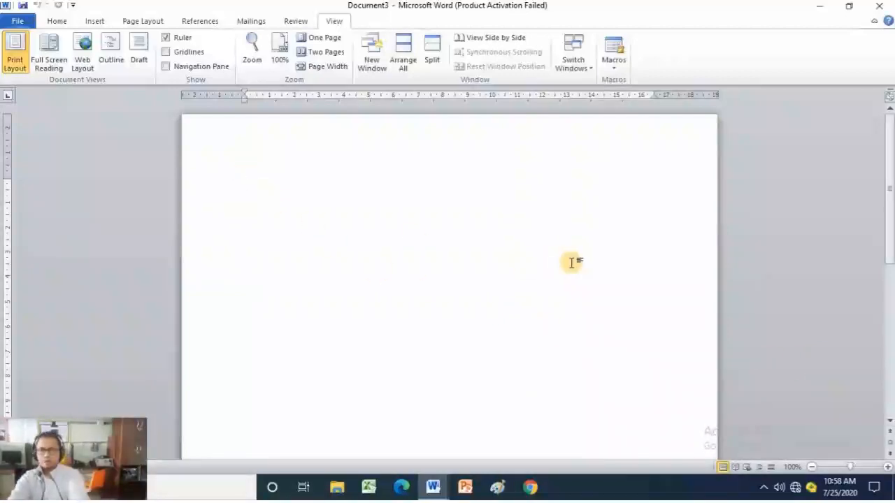
Step: Enter the sample lines Asddfsjadf, Dfsdfhdfhfd, Sdfgdfgdf, Dfgsdfg, Sdfgsdfg and sdfgfg, leaving blank lines between most of them
type("asddf")
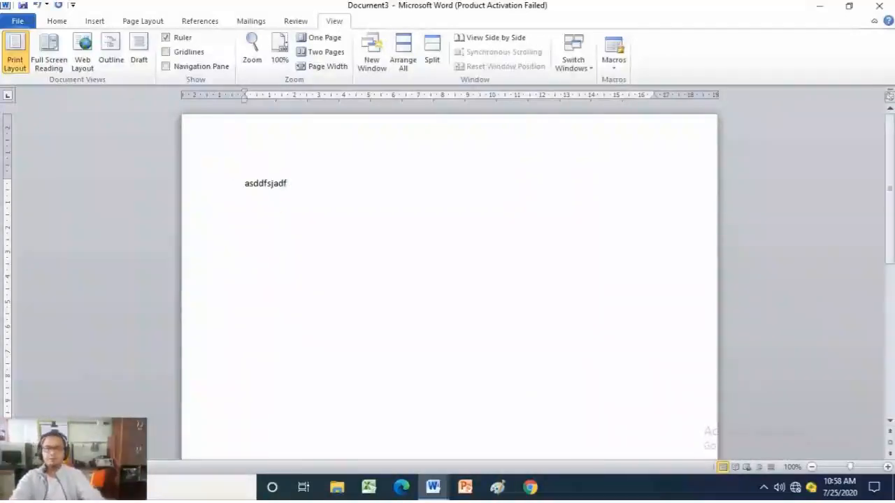
type("sjadf")
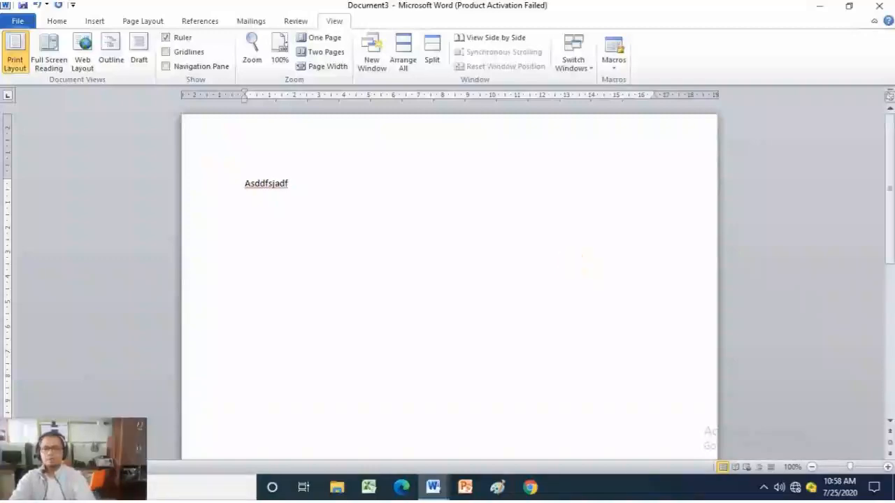
key("Return")
key("Return")
key("Return")
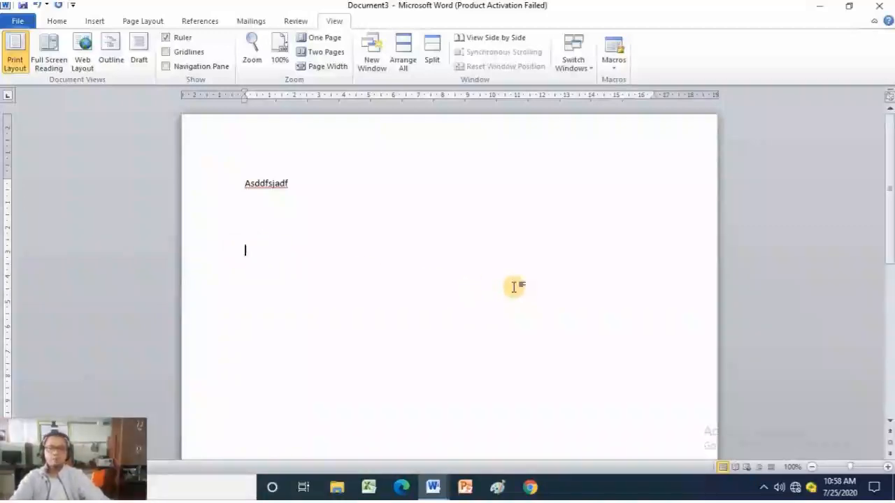
type("dfsdfhdfhfd")
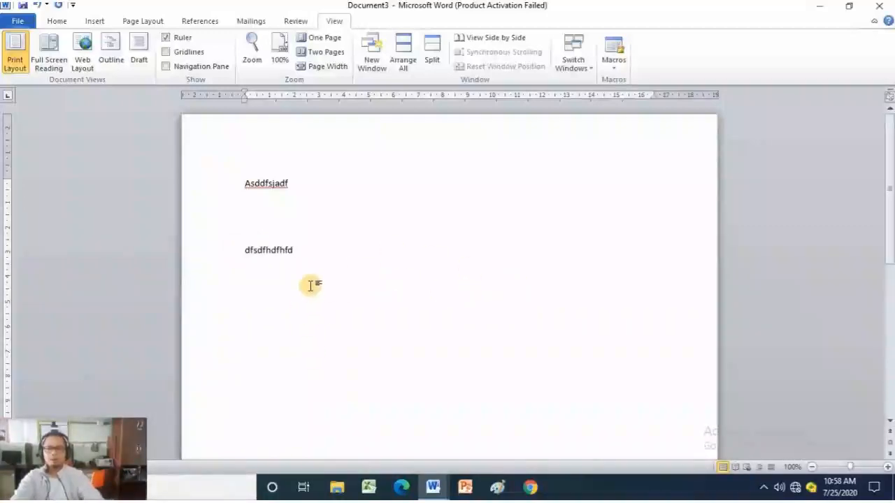
key("Return")
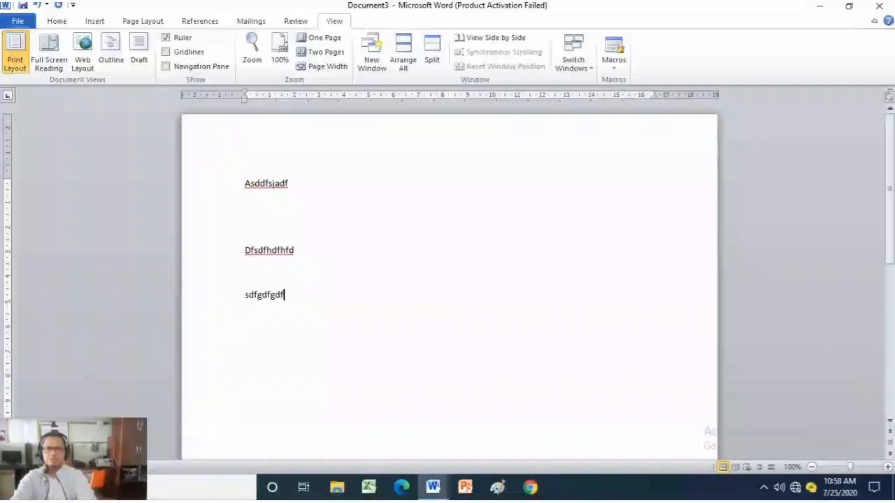
key("Return")
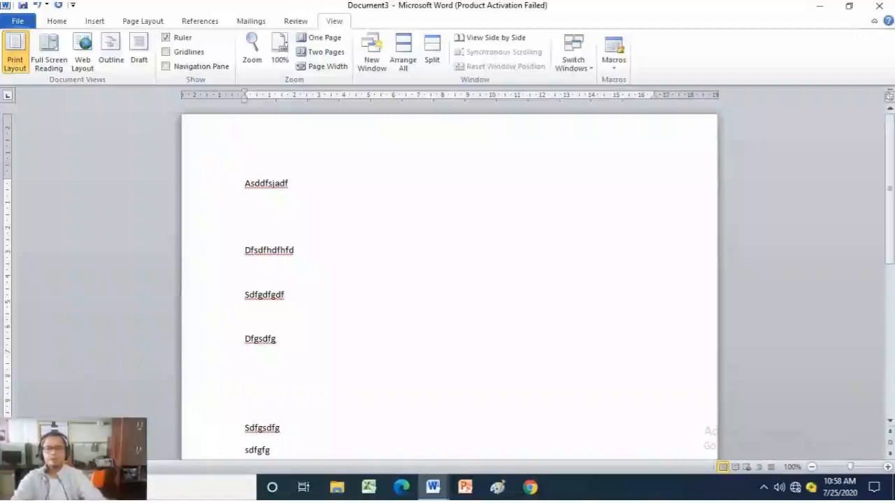
Step: Erase all the sample text so the page is blank
key("BackSpace")
key("BackSpace")
key("BackSpace")
key("BackSpace")
key("BackSpace")
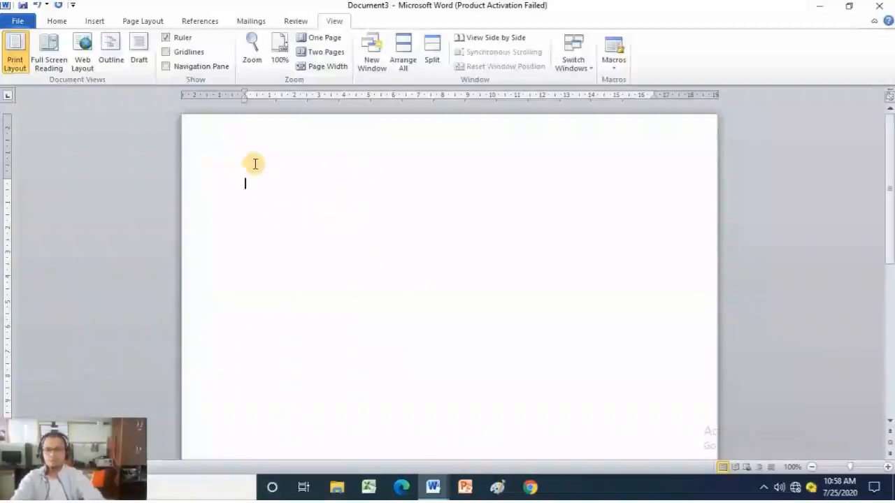
Step: Write the sample line "Sdfgsdfg sfgs sfdgsfg dfgsdf sdfgdg sd" followed by the lines Sasgasgfdgafg, Afgafg and adfgafg
type("sdfg")
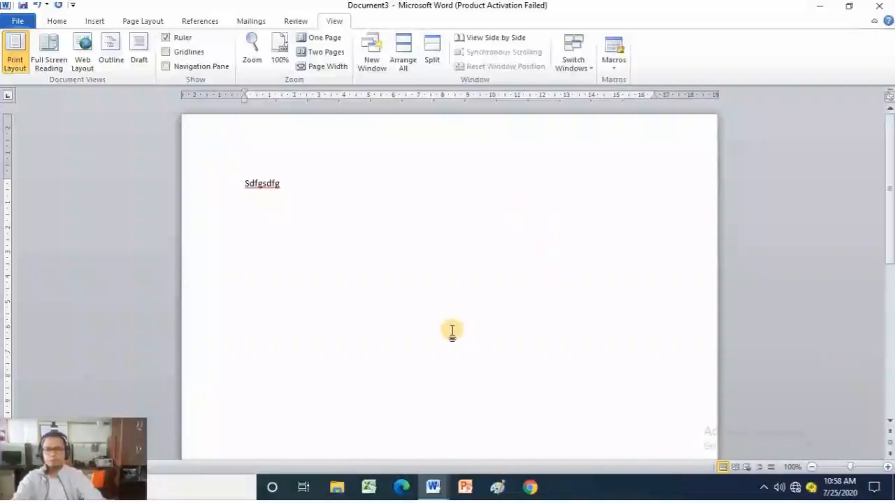
type("sdfg sfgs sfdgsfg  dfgsdf  sdfgdg  sd")
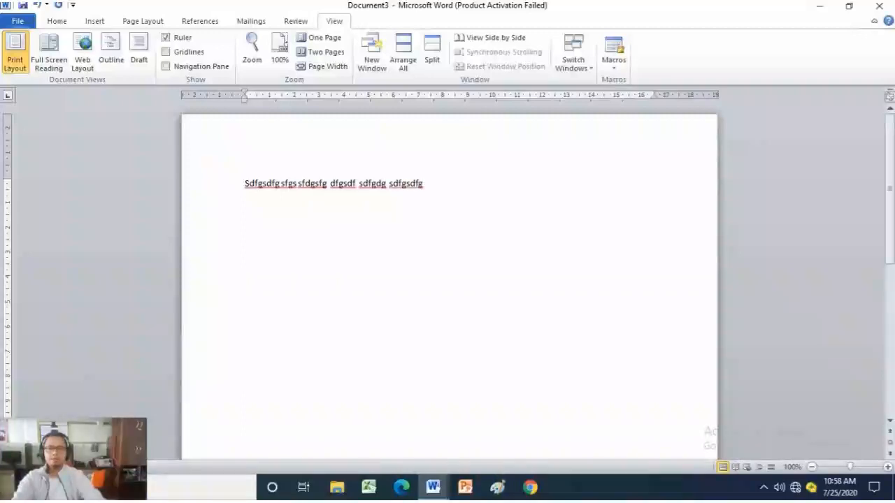
type("fgsdfg")
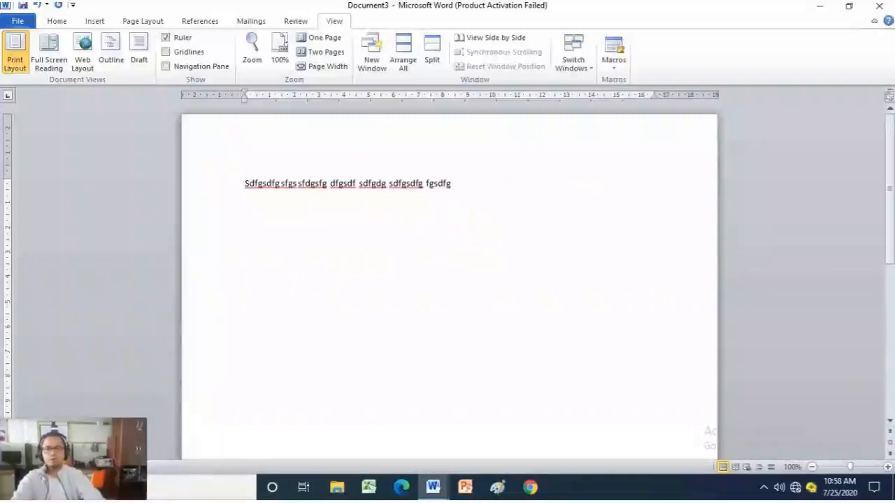
key("BackSpace")
key("BackSpace")
key("BackSpace")
key("BackSpace")
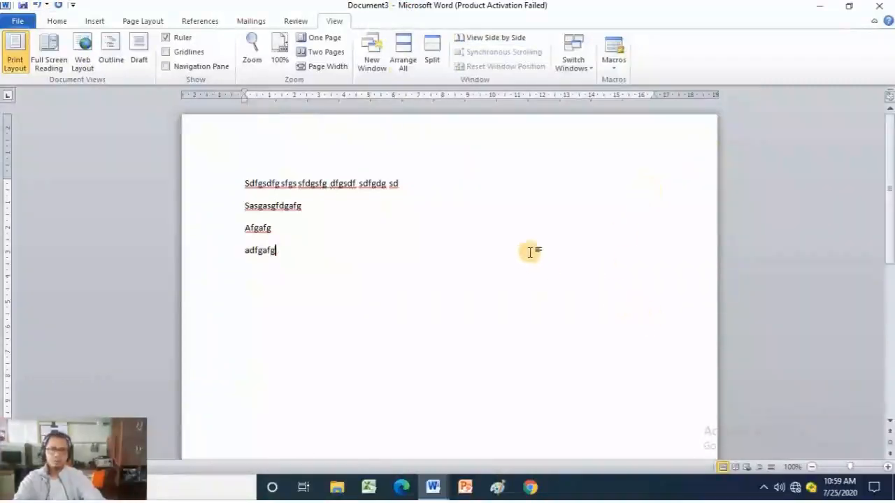
Step: Review the Home, Insert, Page Layout and References commands, ending with the Home commands displayed
left_click(48, 25)
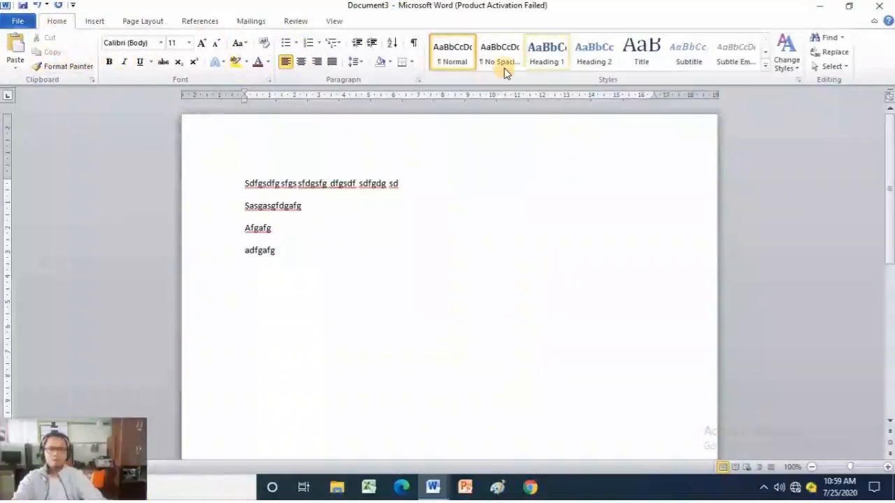
left_click(93, 23)
left_click(134, 25)
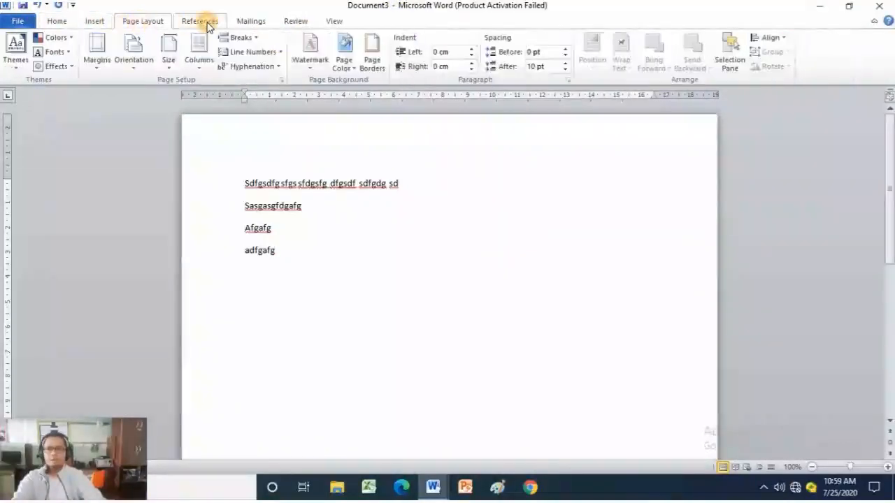
left_click(200, 21)
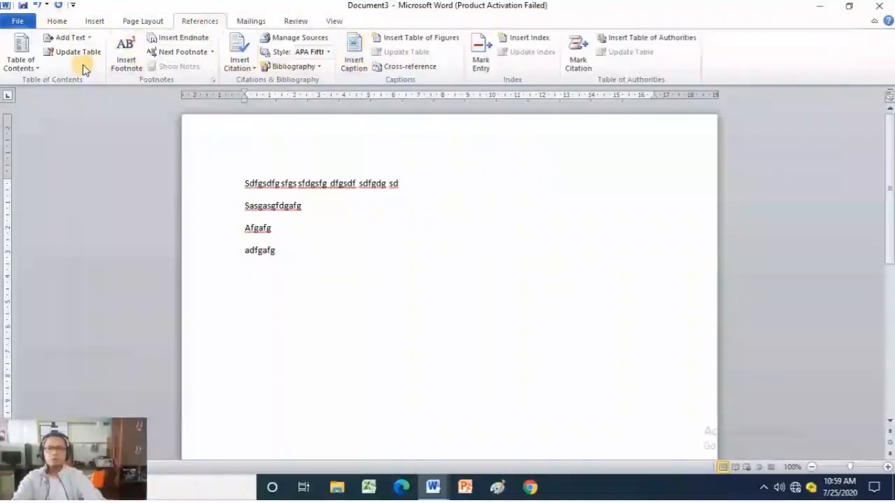
left_click(57, 21)
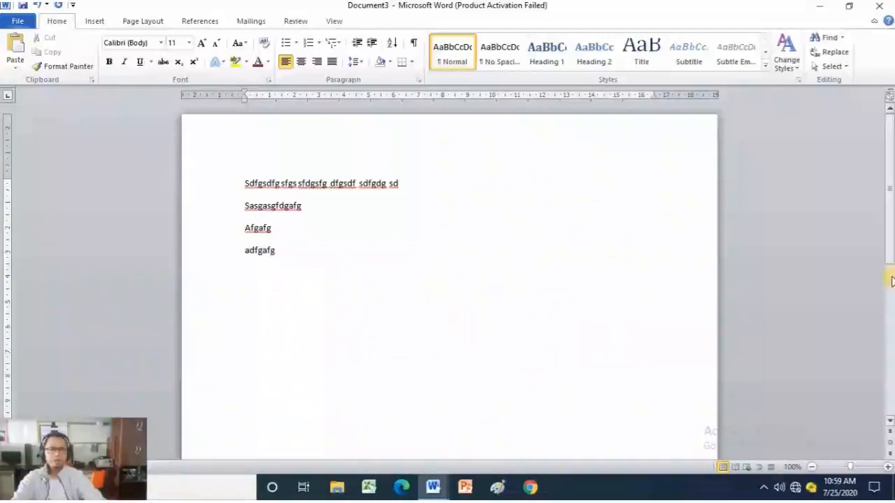
Step: Zoom the document with the sample lines out to 70% and back in to 100%
mouse_move(891, 212)
left_mouse_down()
mouse_move(888, 289)
mouse_move(889, 210)
left_mouse_up()
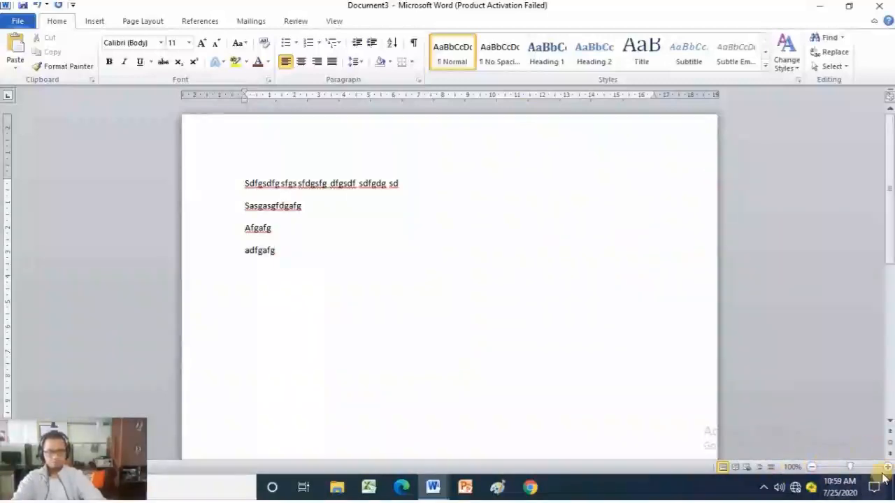
left_click(811, 467)
left_click(810, 467)
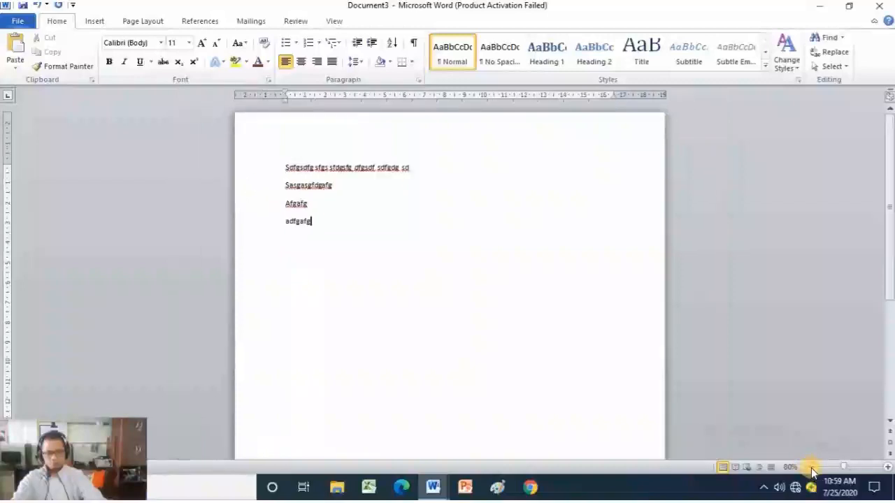
left_click(810, 466)
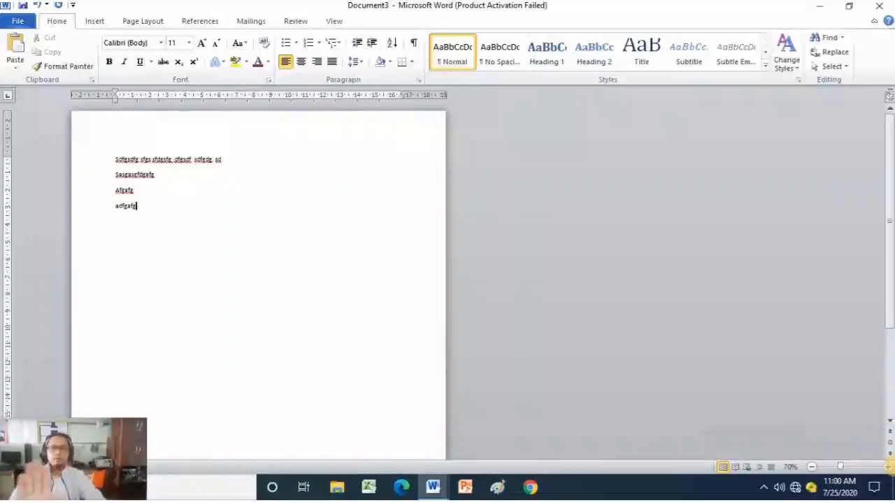
left_click(888, 473)
left_click(887, 473)
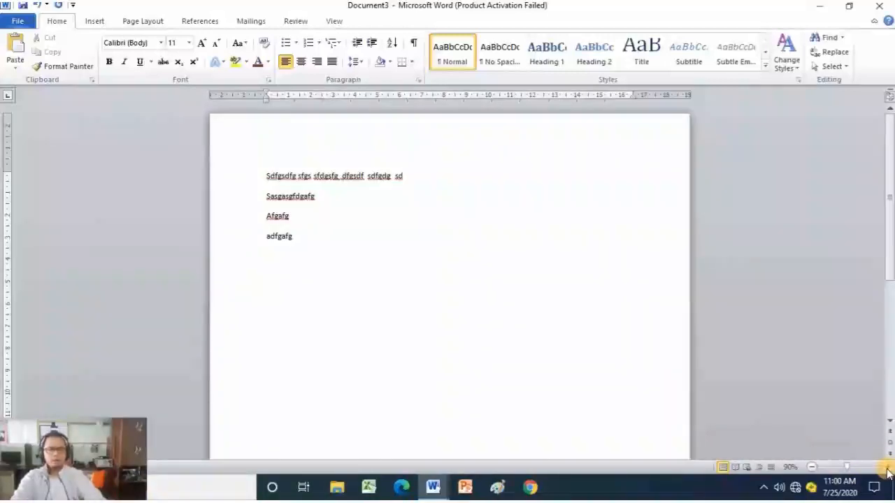
left_click(887, 473)
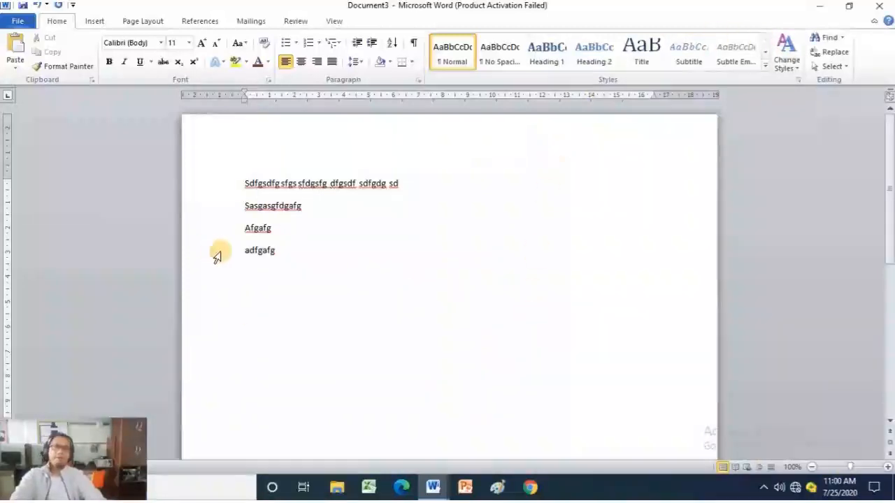
Step: Select all the sample lines and close Document3 without saving the changes
left_click_drag(275, 254, 196, 173)
left_click(878, 5)
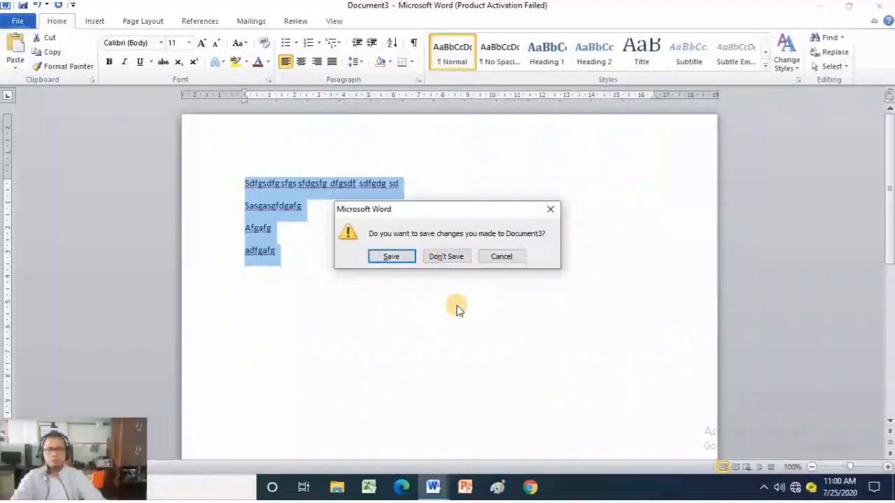
left_click(443, 258)
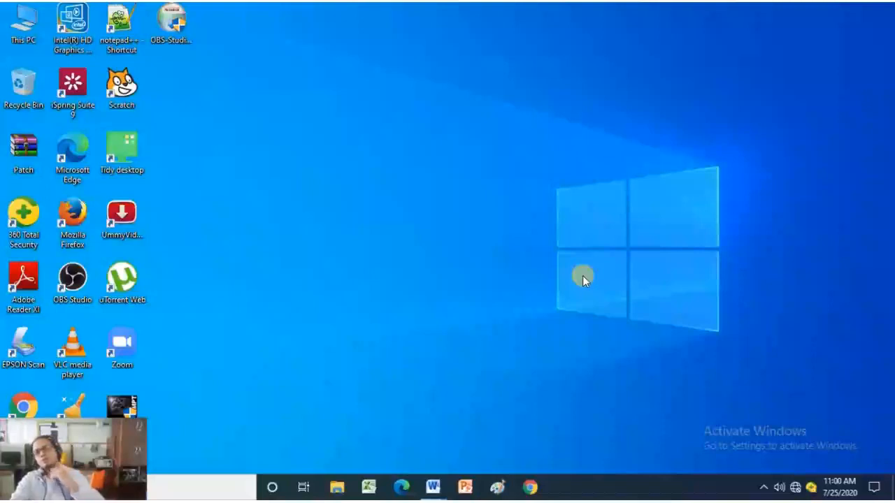
Step: Close the blank Document2 window and bring up the "Twinkle twinkle little star" document
mouse_move(434, 493)
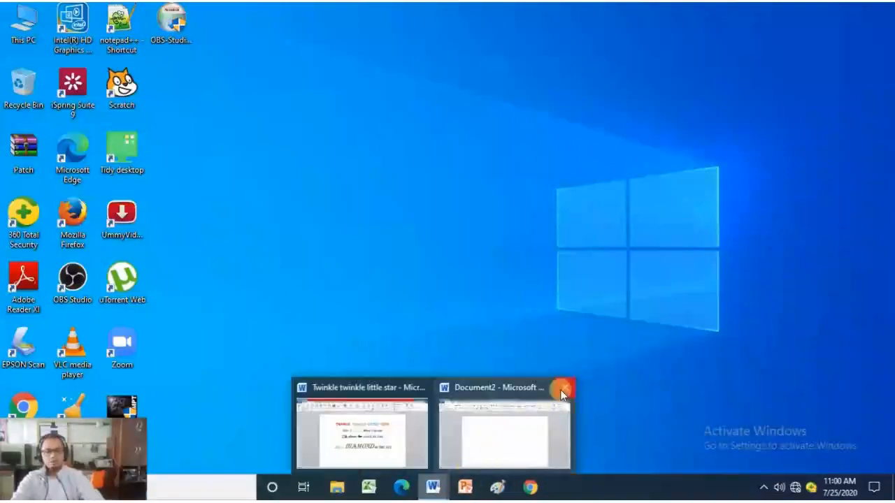
left_click(561, 389)
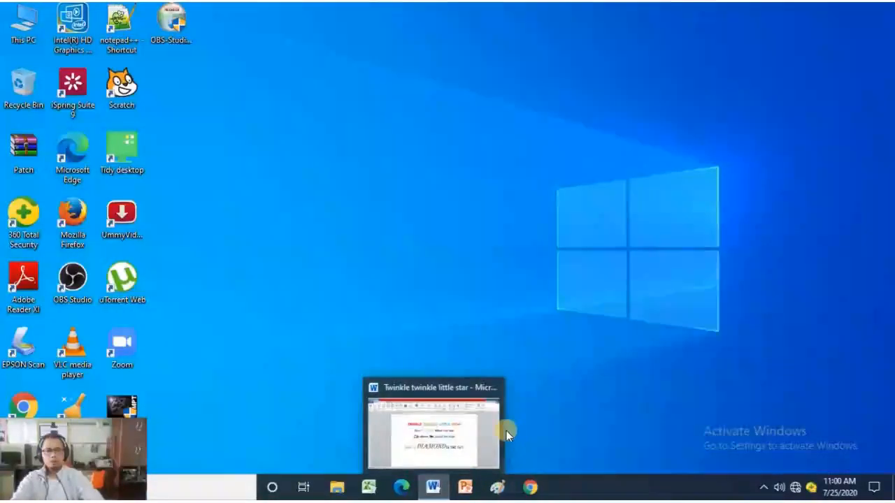
left_click(452, 390)
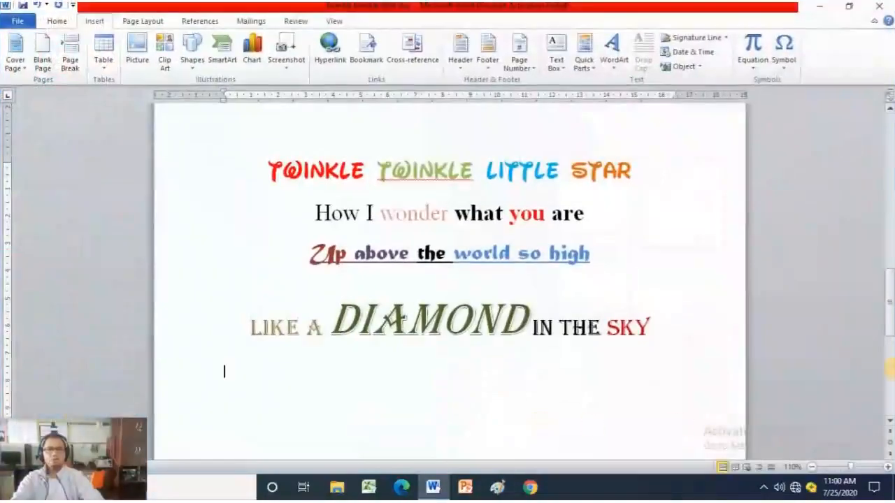
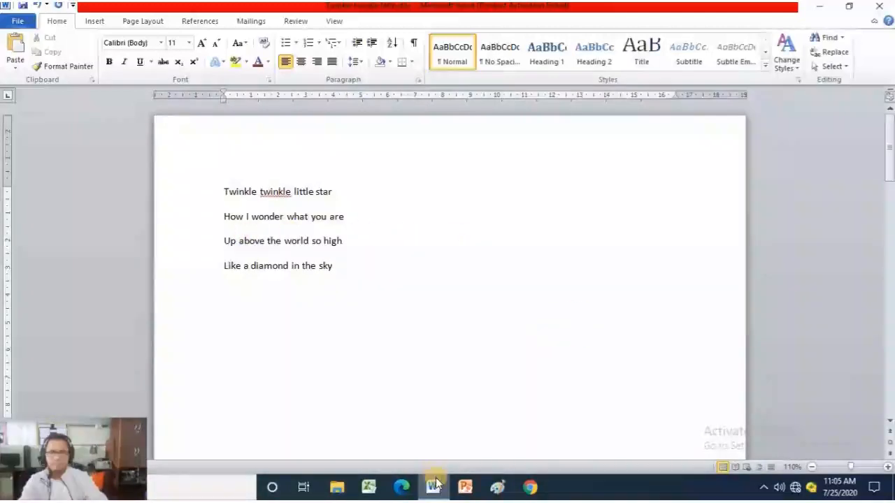
Step: Compare the plain rhyme on the first page with its colourfully formatted version further down the document
scroll(464, 301, "down", 15)
scroll(465, 302, "down", 3)
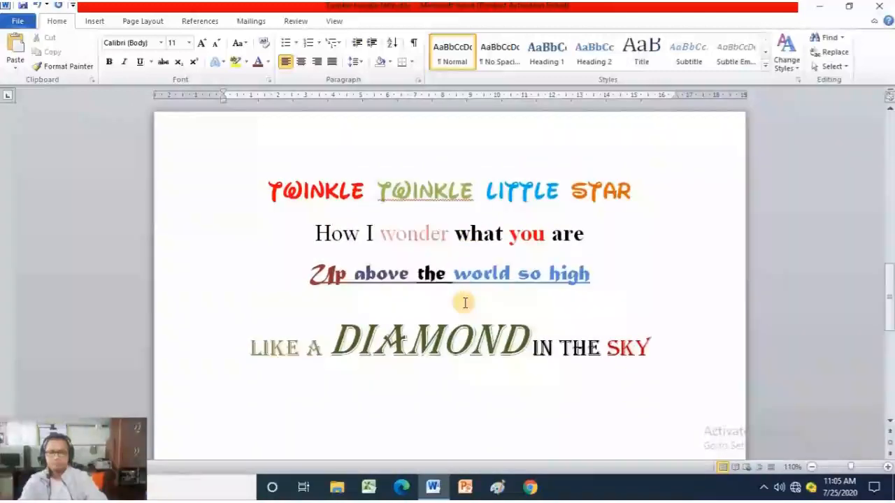
scroll(464, 304, "up", 1)
scroll(464, 303, "down", 1)
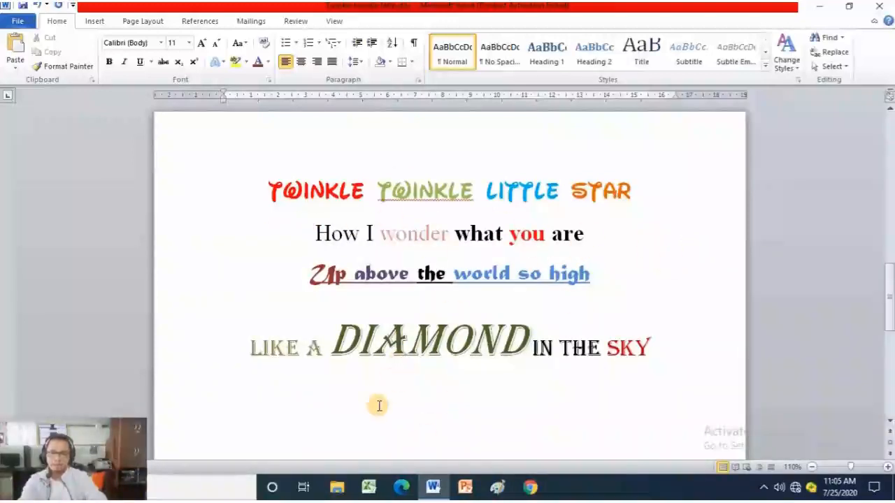
scroll(372, 322, "up", 15)
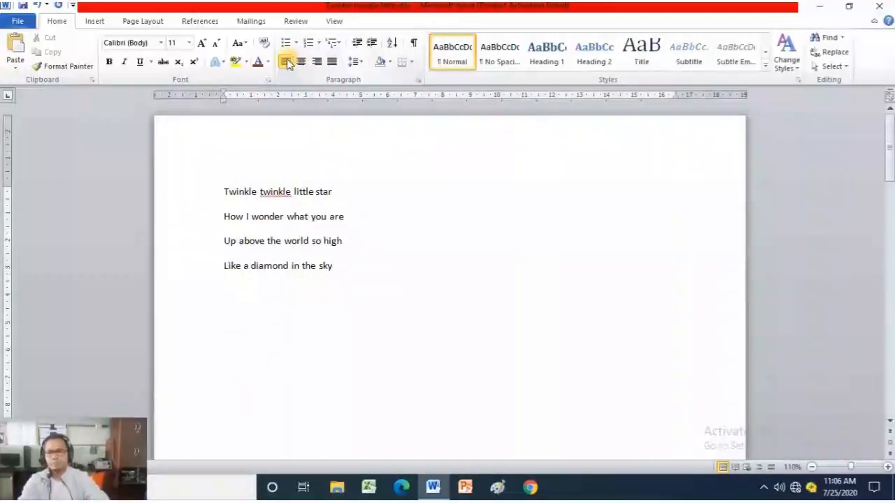
Step: Try shifting the rhyme's first line with leading spaces, and remove those spaces again
left_click(222, 191)
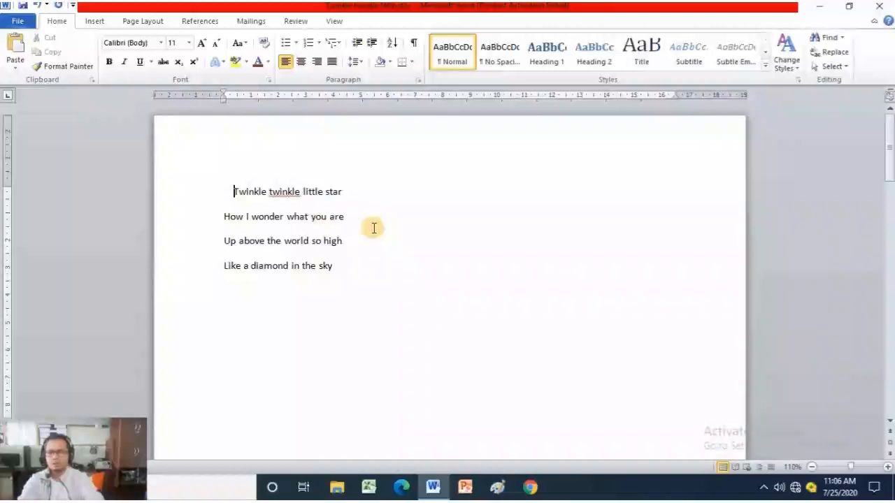
key("BackSpace")
key("BackSpace")
key("BackSpace")
key("BackSpace")
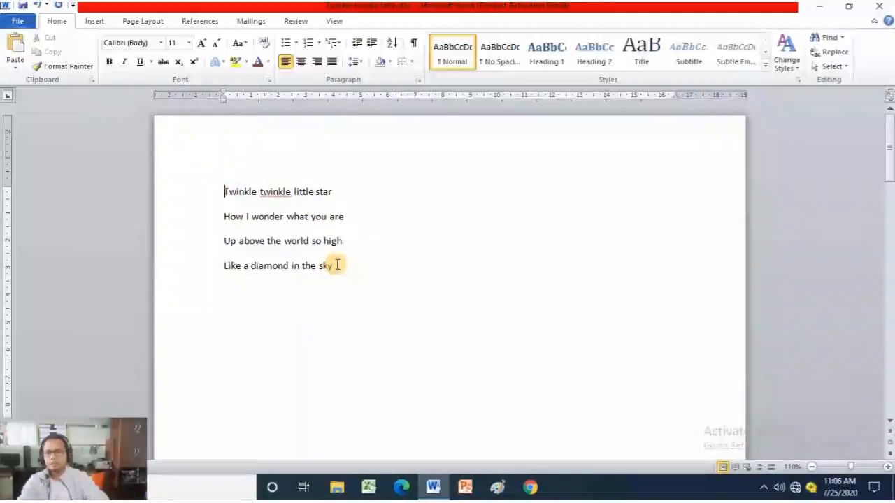
Step: Select the four plain rhyme lines and try left, centre and right alignment on them repeatedly
left_click_drag(336, 265, 219, 194)
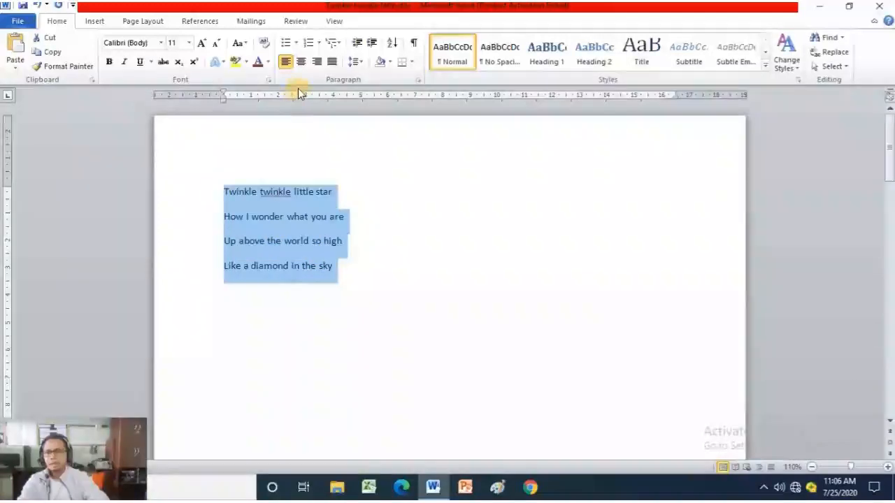
left_click(302, 65)
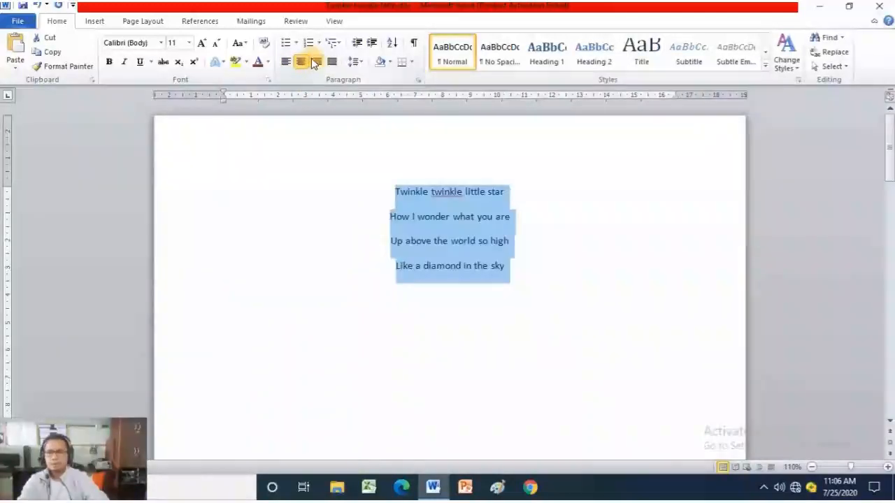
left_click(316, 62)
left_click(285, 61)
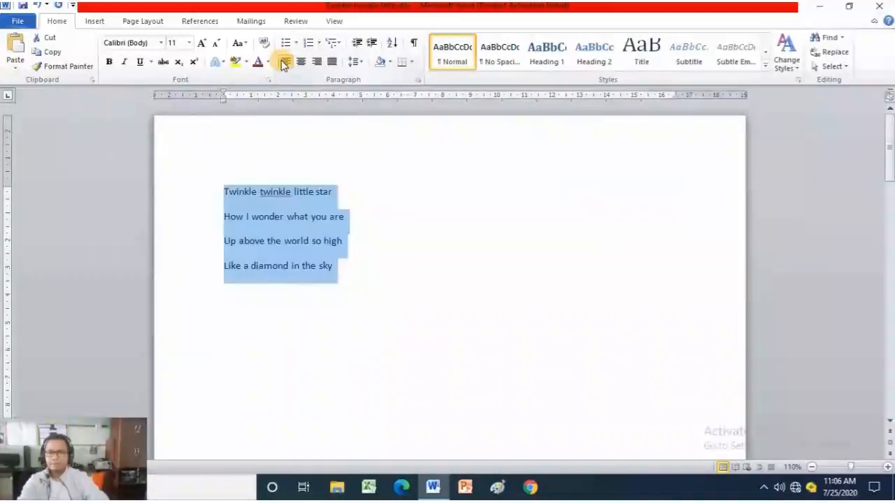
left_click(302, 63)
left_click(317, 62)
left_click(301, 62)
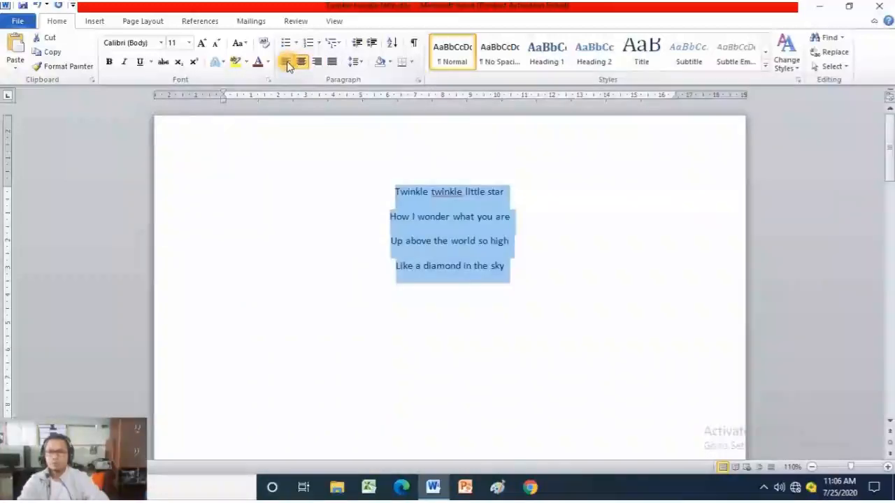
left_click(286, 62)
left_click(302, 63)
left_click(316, 62)
left_click(301, 62)
left_click(286, 61)
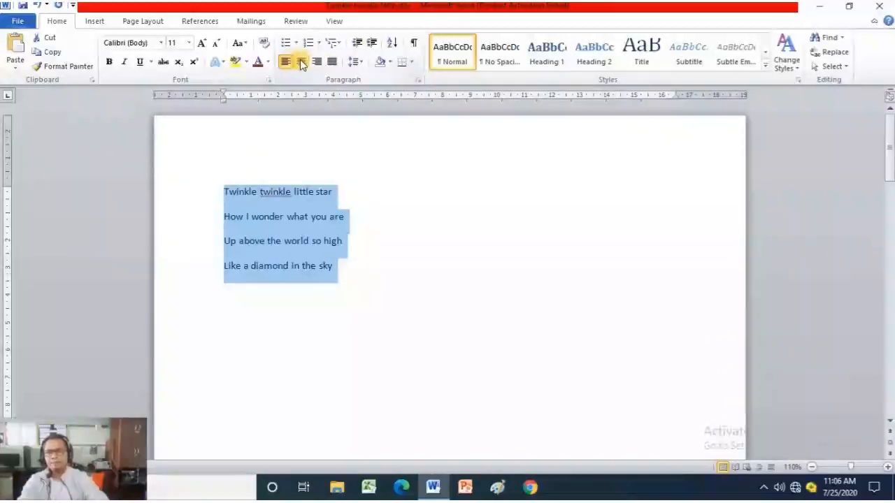
left_click(301, 62)
left_click(317, 63)
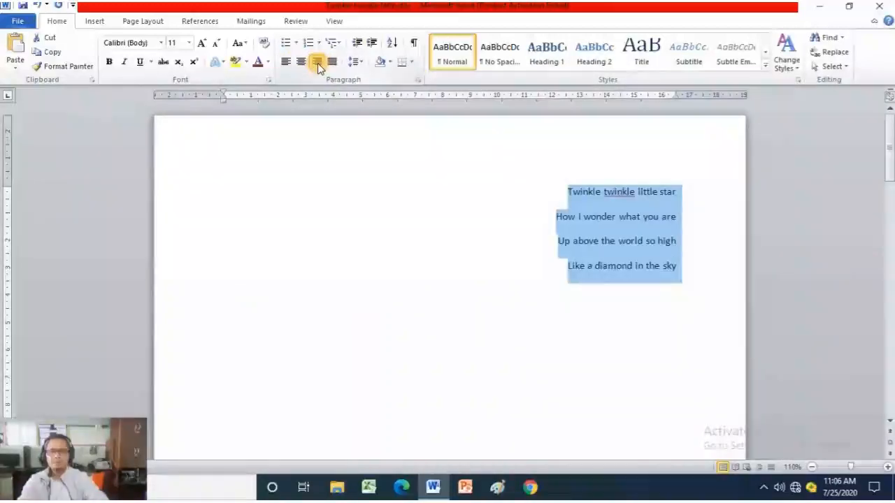
left_click(287, 61)
left_click(305, 61)
left_click(316, 61)
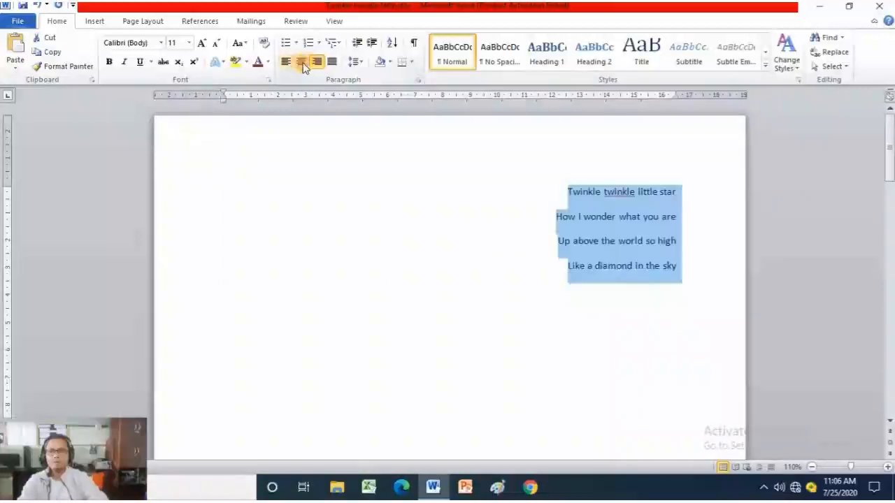
left_click(287, 61)
left_click(302, 61)
left_click(316, 62)
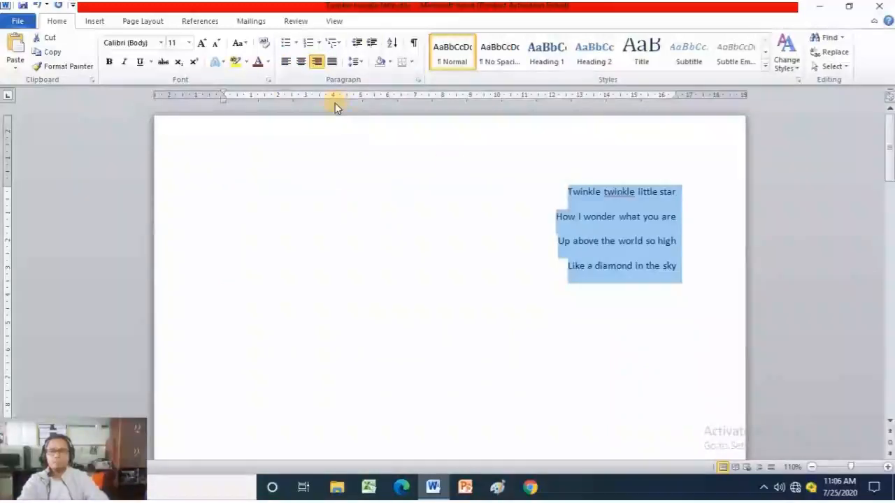
Step: Compare the rhyme with the styled example further down the document, and centre its four lines
scroll(468, 406, "down", 15)
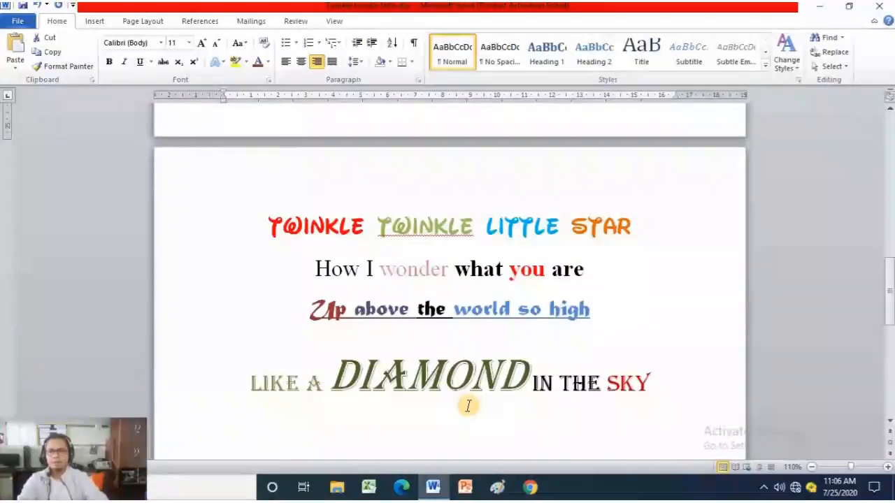
scroll(519, 436, "up", 10)
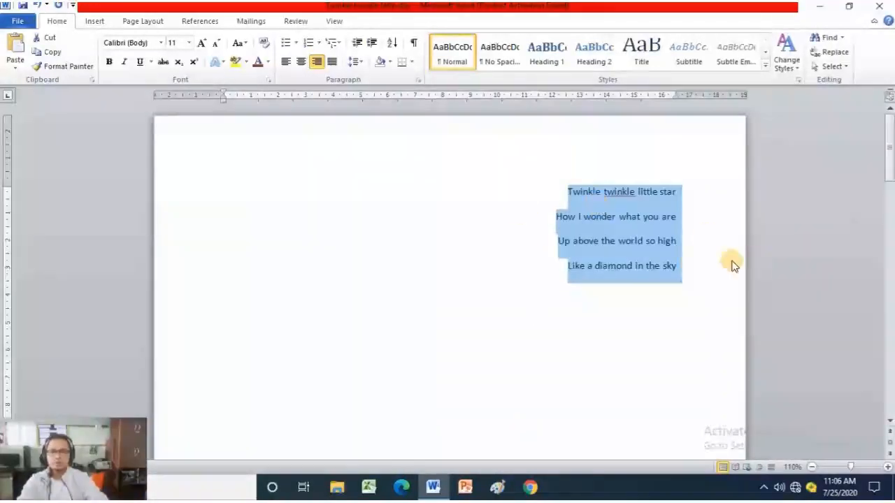
left_click(302, 62)
left_click(567, 357)
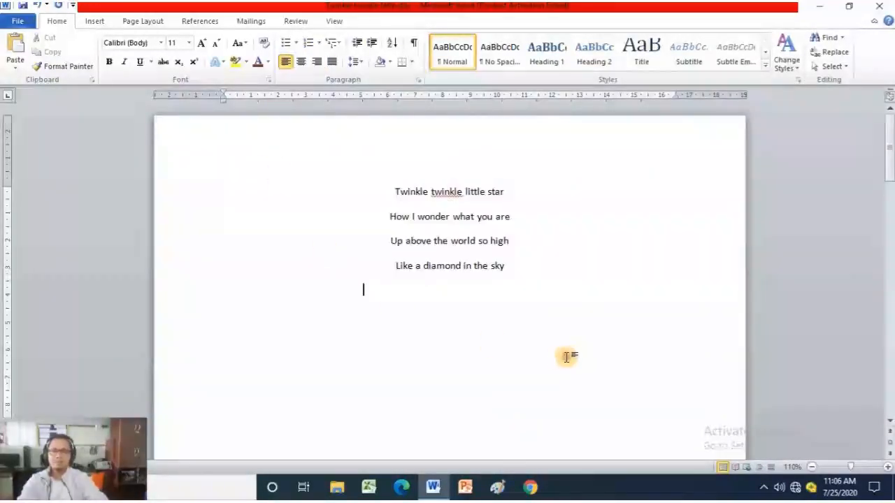
Step: Try aligning the rhyme's lines individually: the first line left, the third right and the fourth left
left_click(406, 190)
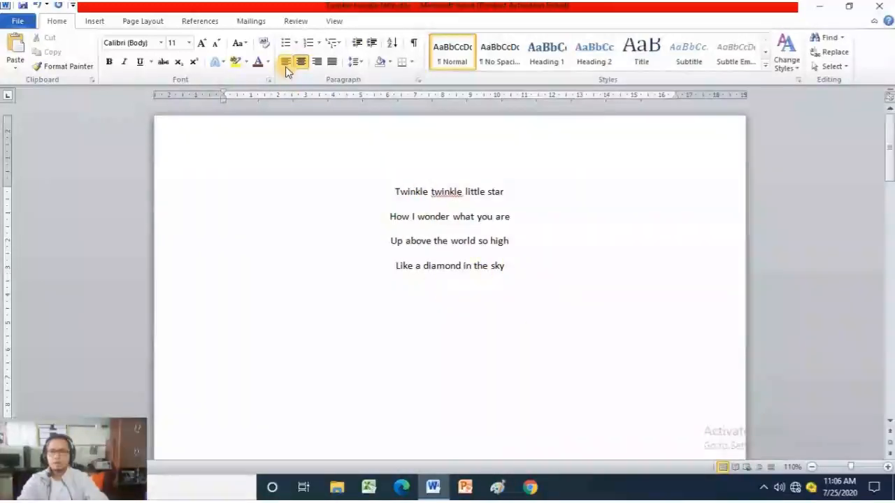
left_click(286, 62)
left_click(393, 241)
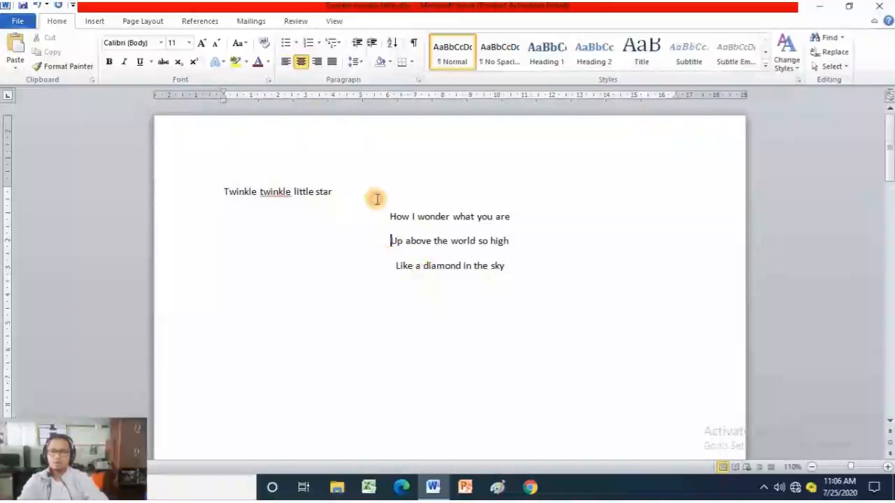
left_click(316, 63)
left_click(393, 266)
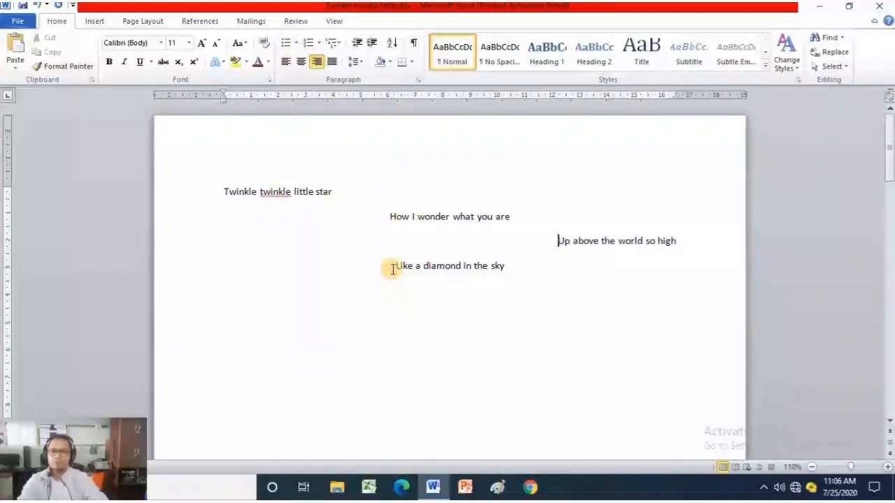
left_click(286, 62)
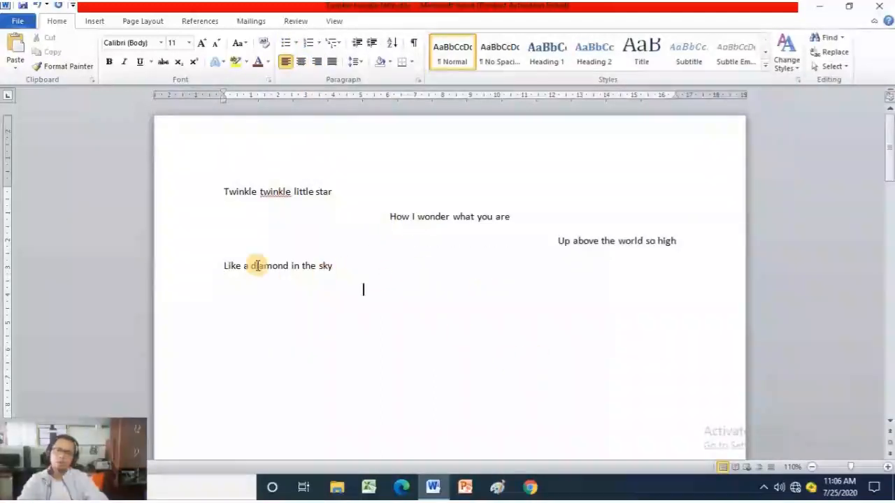
Step: Select the whole rhyme and centre all of its lines again
left_click_drag(220, 190, 385, 296)
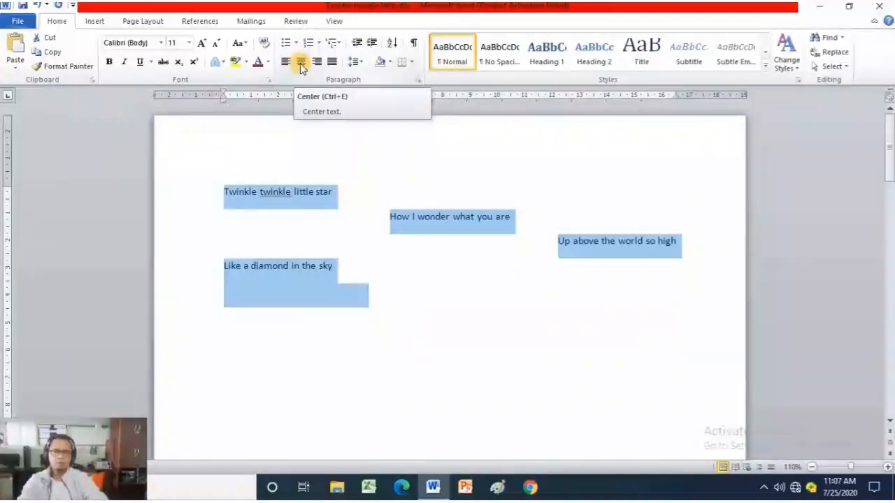
left_click(300, 63)
left_click(577, 238)
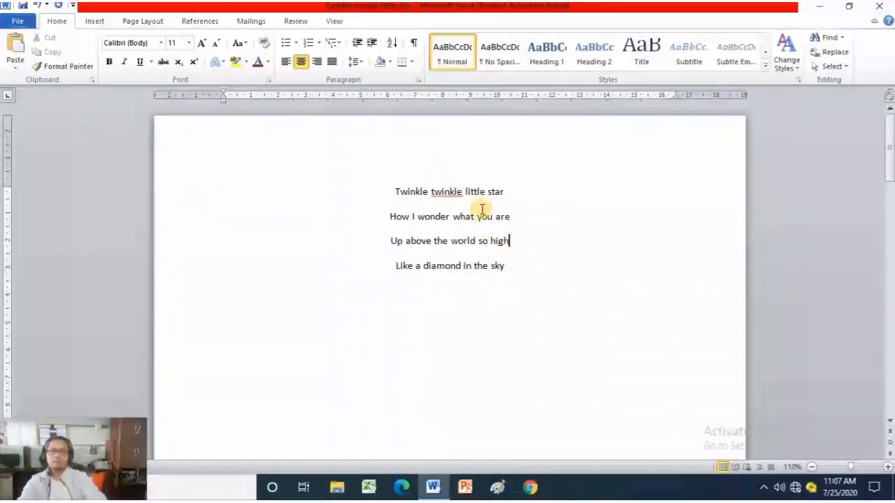
Step: Set the font size of the four rhyme lines to 28 and compare them with the styled version further down
scroll(510, 296, "down", 10)
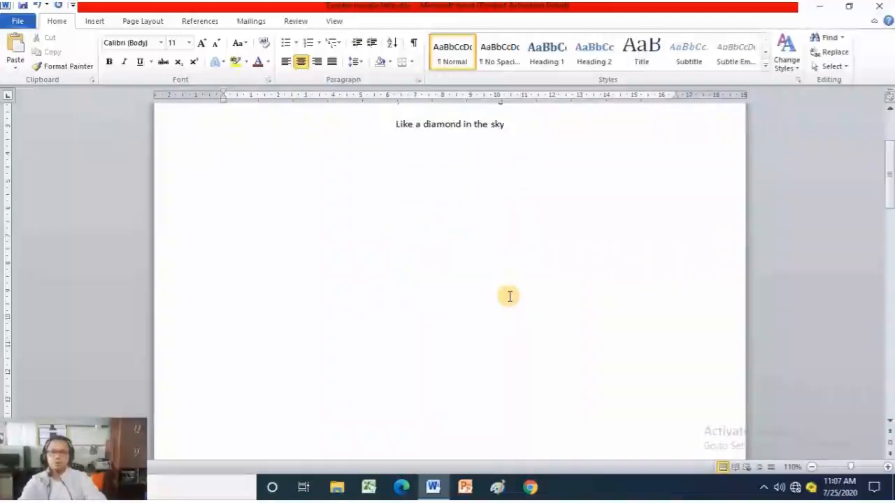
scroll(510, 296, "up", 10)
scroll(546, 310, "up", 4)
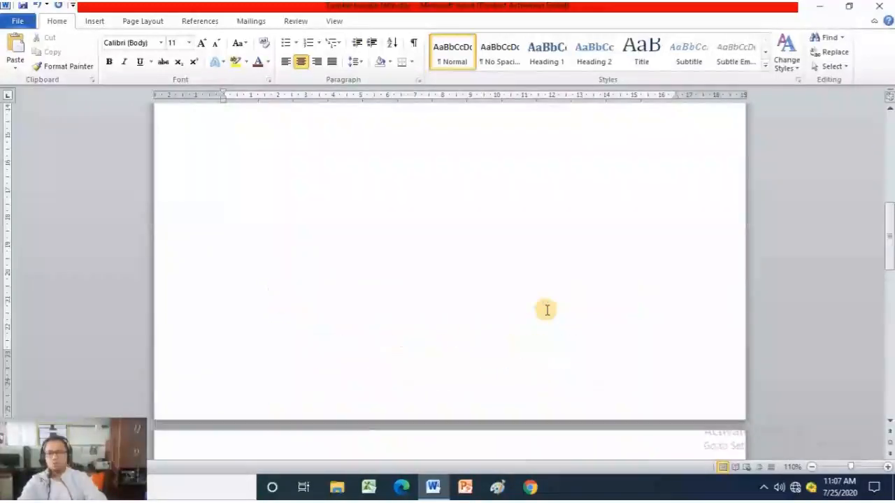
scroll(547, 310, "down", 4)
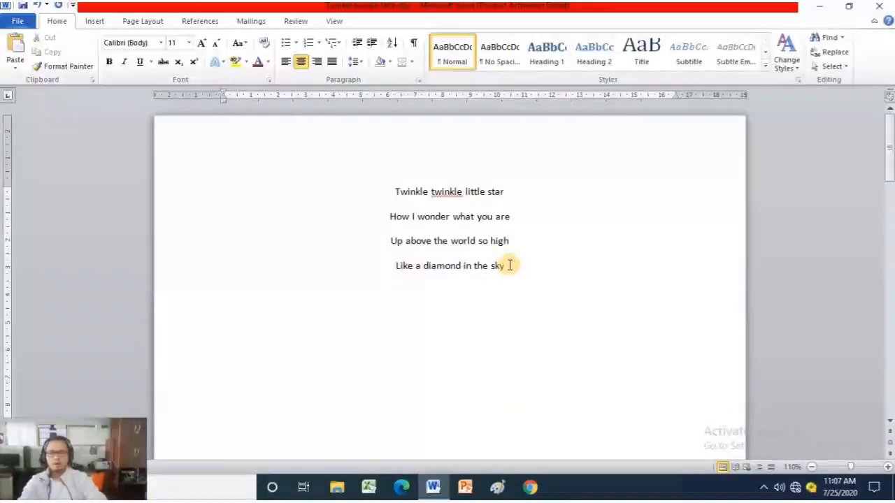
left_click_drag(511, 268, 395, 191)
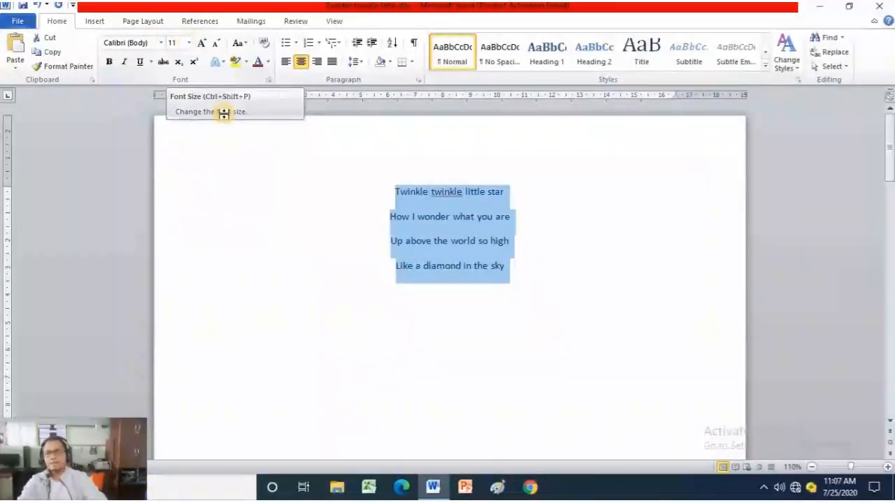
left_click(190, 43)
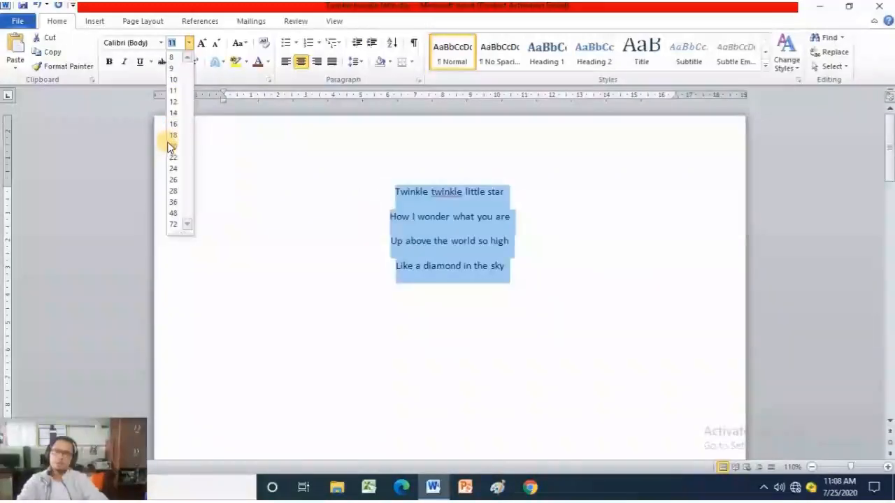
left_click(174, 190)
left_click(682, 277)
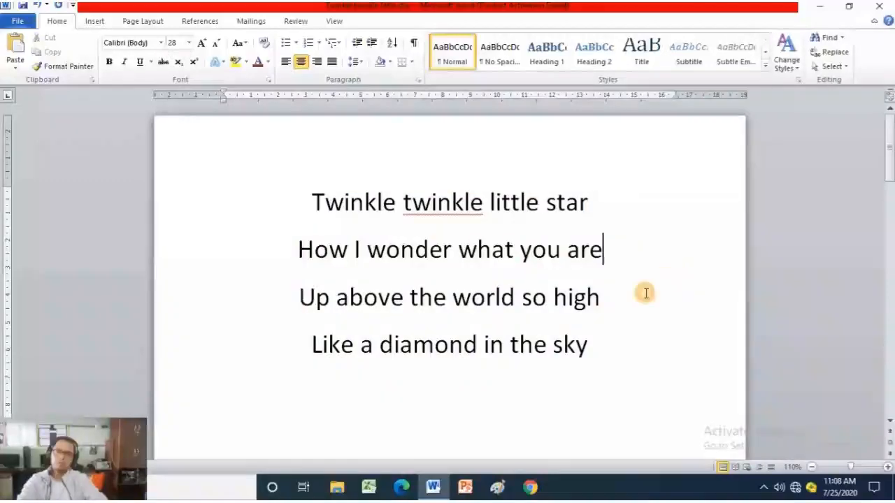
scroll(643, 291, "down", 10)
scroll(624, 310, "up", 10)
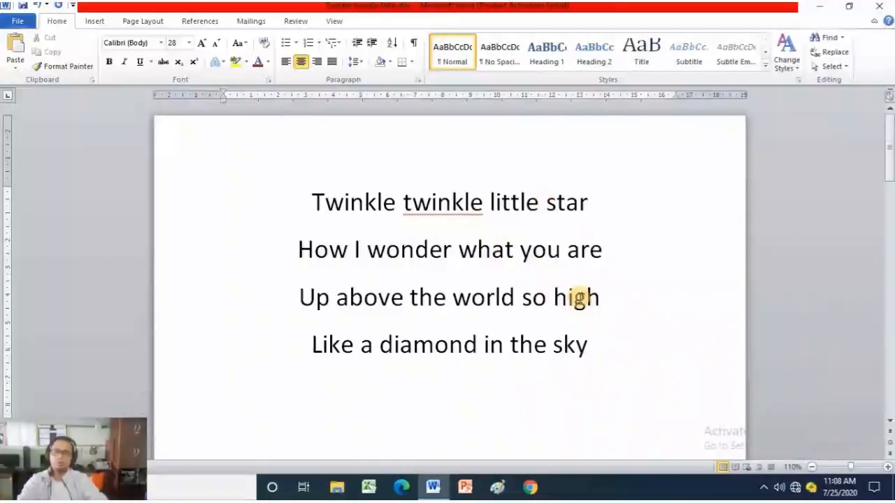
scroll(580, 297, "down", 10)
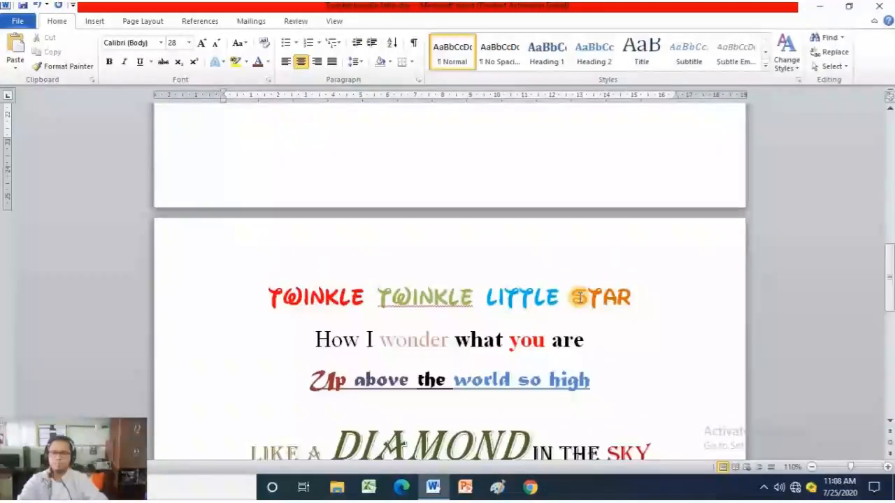
scroll(579, 297, "up", 10)
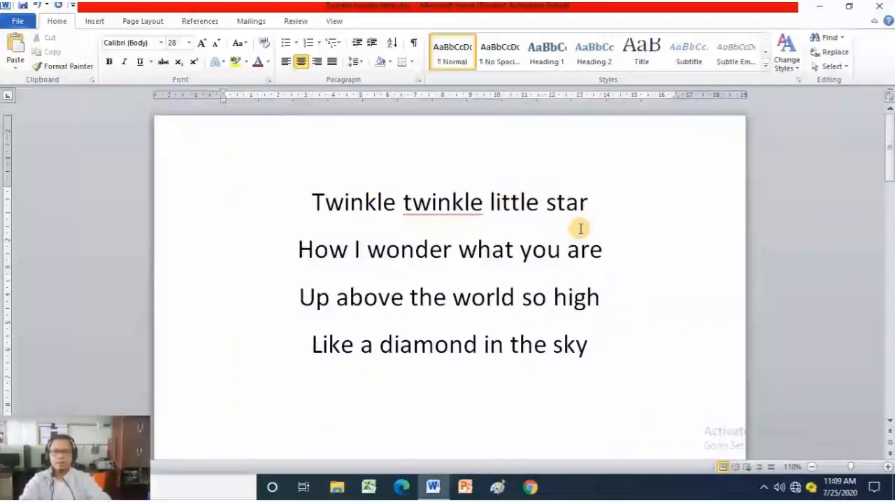
Step: Misspell "little" as "litttle" in the rhyme's first line and correct it with the suggested spelling "little"
type("t")
left_click(612, 203)
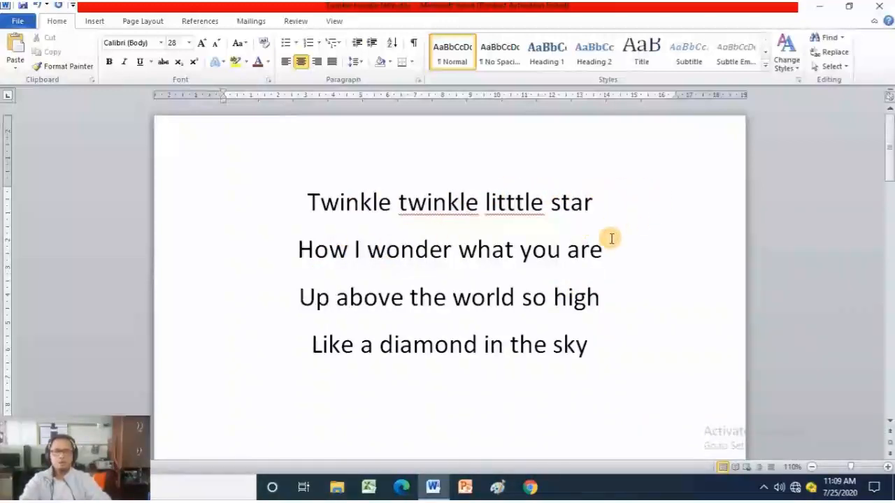
left_click(513, 201)
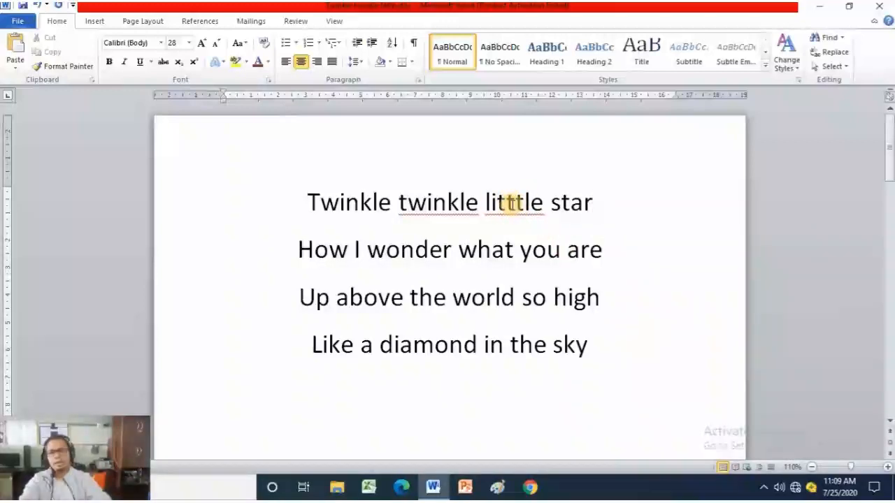
right_click(513, 203)
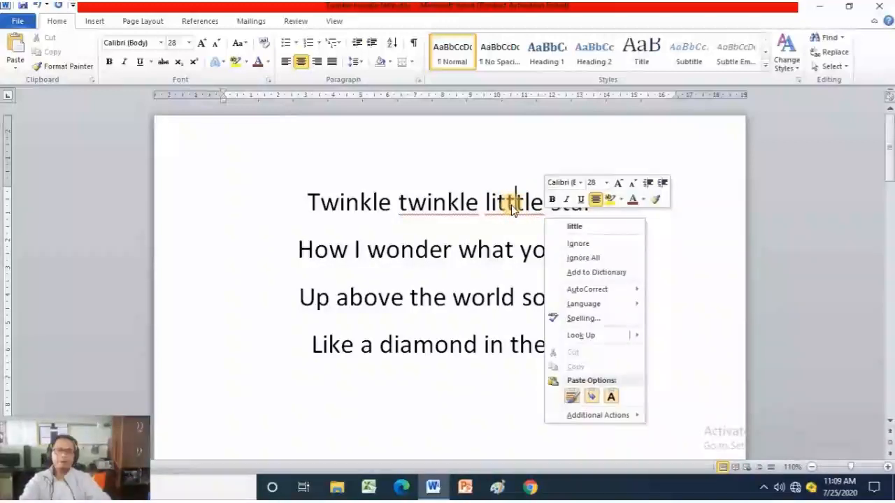
left_click(575, 227)
Step: Add a misspelled name on a new line below the rhyme's last line, and delete it again
left_click(613, 356)
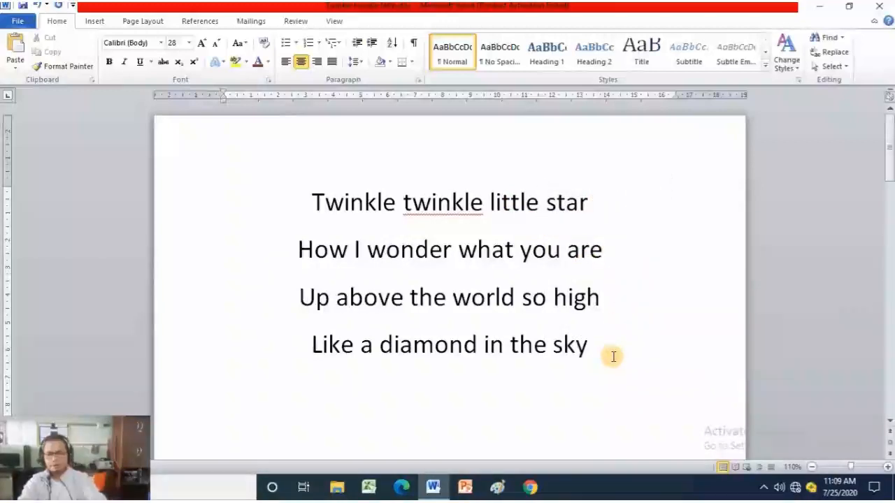
key("Return")
type("b")
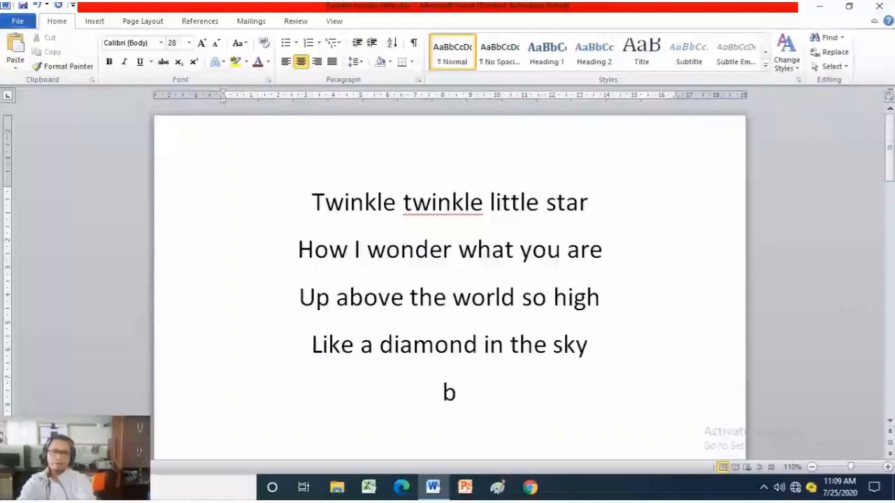
type("vek")
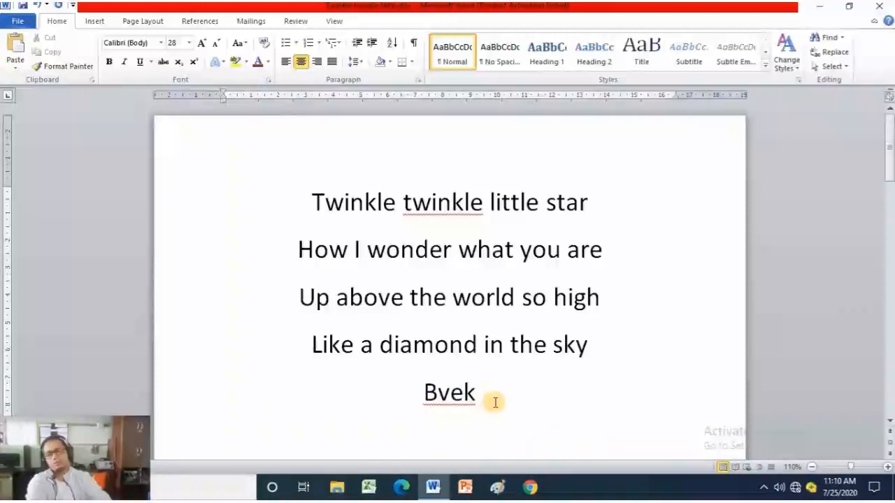
key("BackSpace")
key("BackSpace")
key("BackSpace")
key("BackSpace")
key("BackSpace")
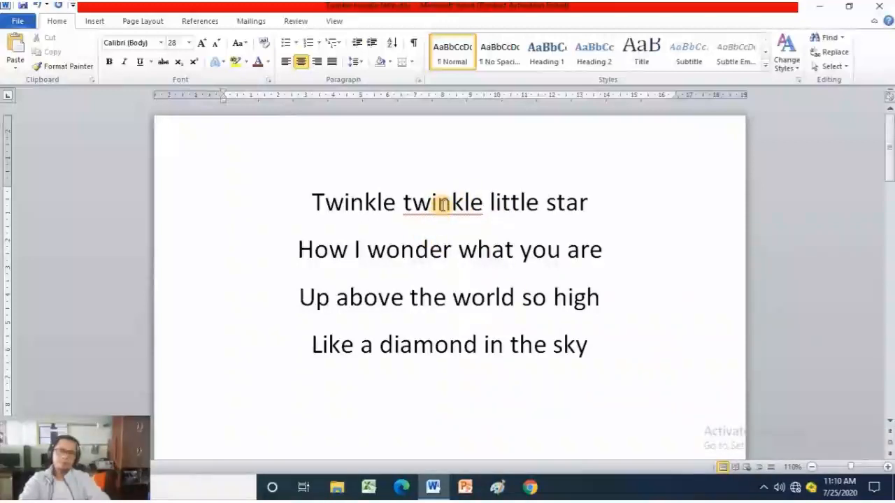
Step: View the proofing suggestions for the repeated word "twinkle" in the first line, and dismiss them without applying any
right_click(424, 203)
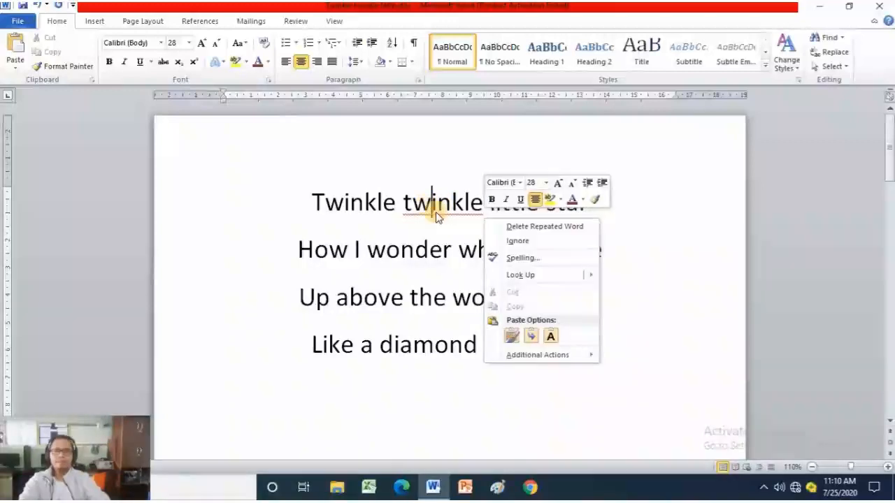
left_click(446, 211)
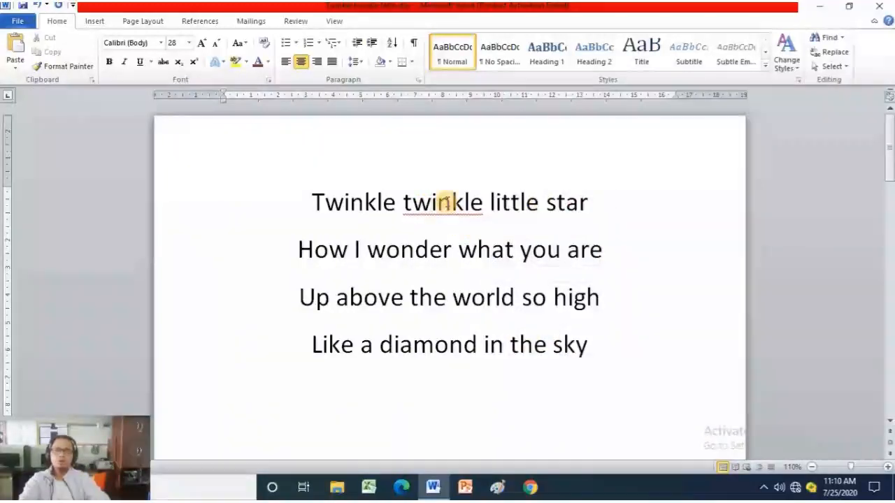
Step: Bring up the proofing options for the underlined second "twinkle" in the rhyme's first line once more
right_click(451, 206)
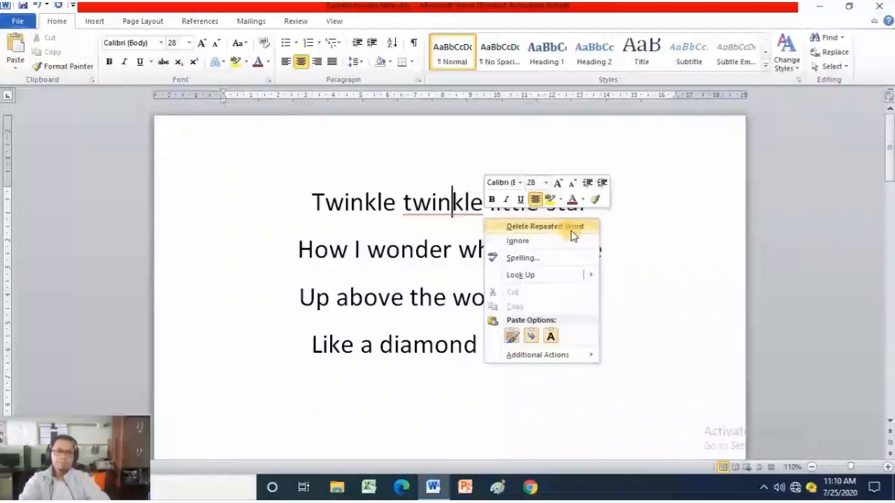
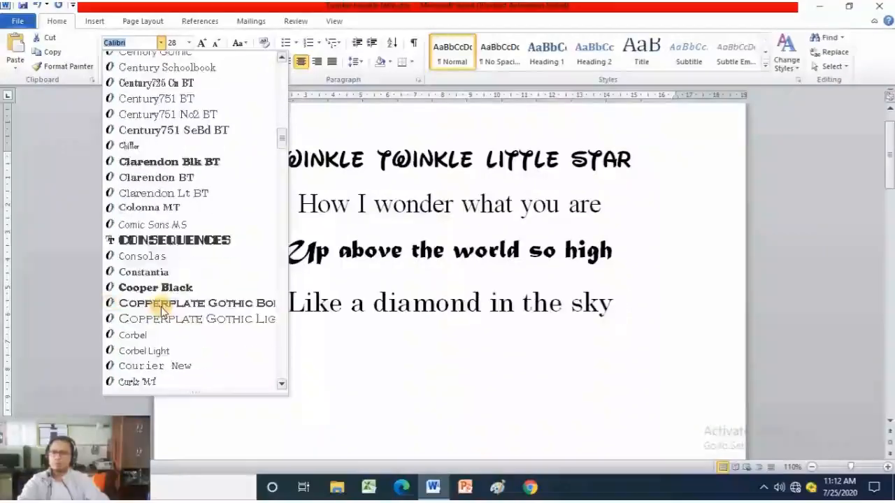
Step: Change the font of the rhyme's fourth line, "Like a diamond in the sky", to Algerian and compare it with the styled version
scroll(160, 308, "down", 20)
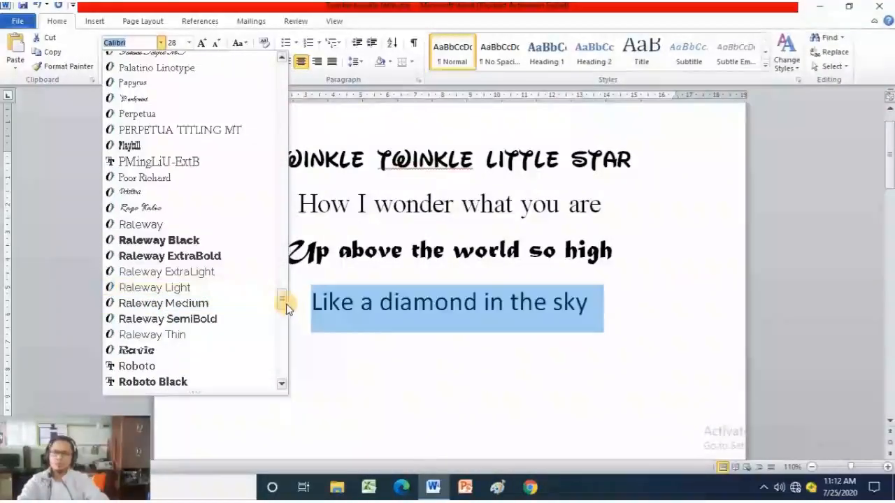
left_click_drag(282, 299, 277, 60)
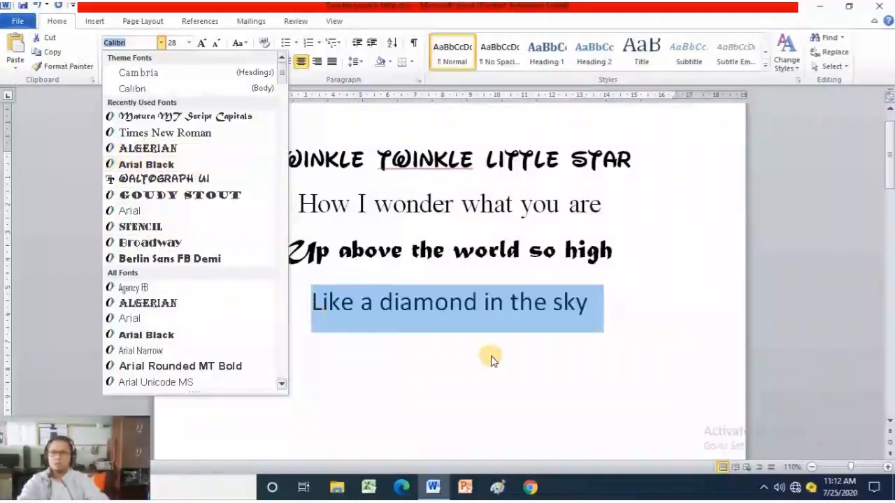
left_click(144, 148)
scroll(602, 366, "down", 5)
scroll(601, 365, "down", 10)
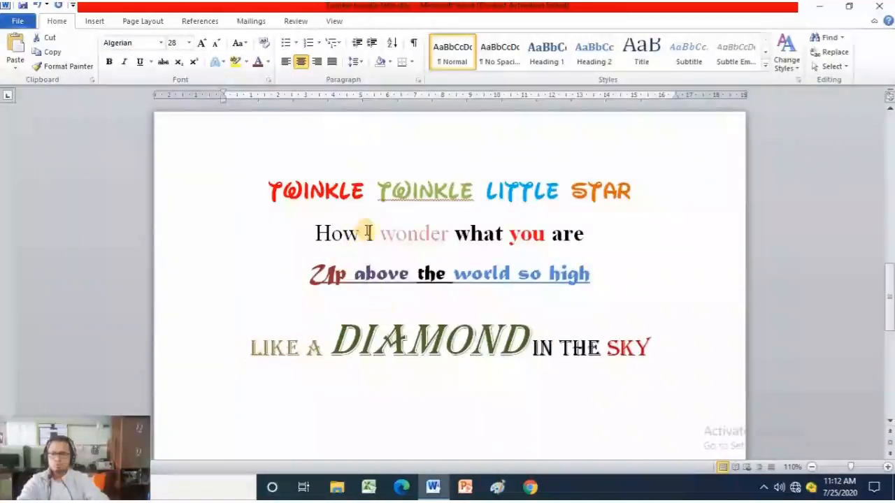
scroll(523, 385, "up", 8)
scroll(524, 387, "up", 10)
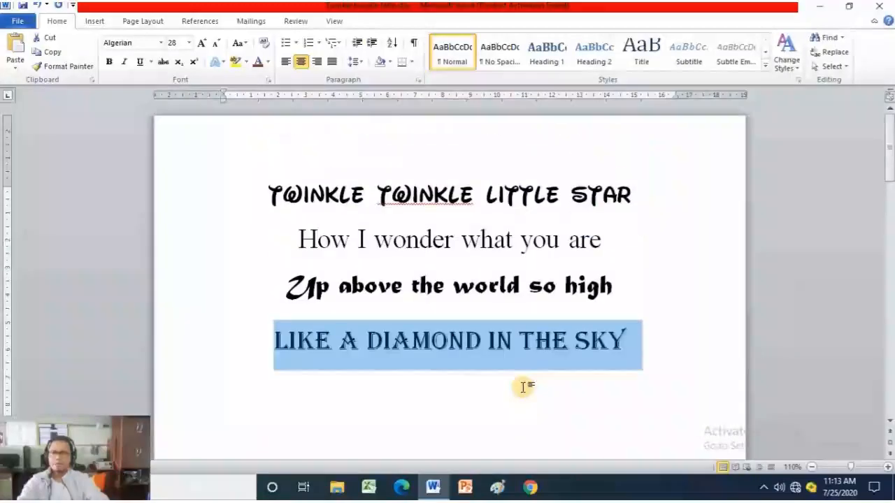
Step: Compare the rhyme with its styled version side by side at 60% zoom, and return to 90%
left_click(811, 467)
left_click(811, 467)
left_click(811, 467)
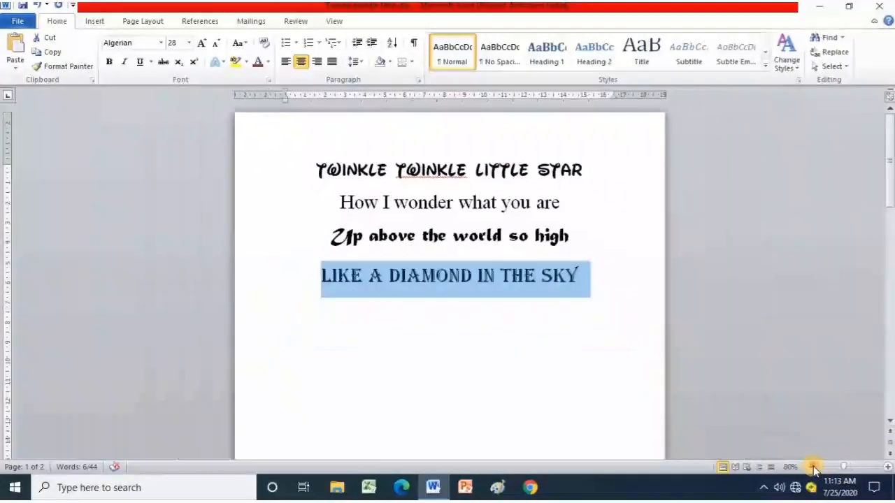
left_click(812, 467)
left_click(812, 467)
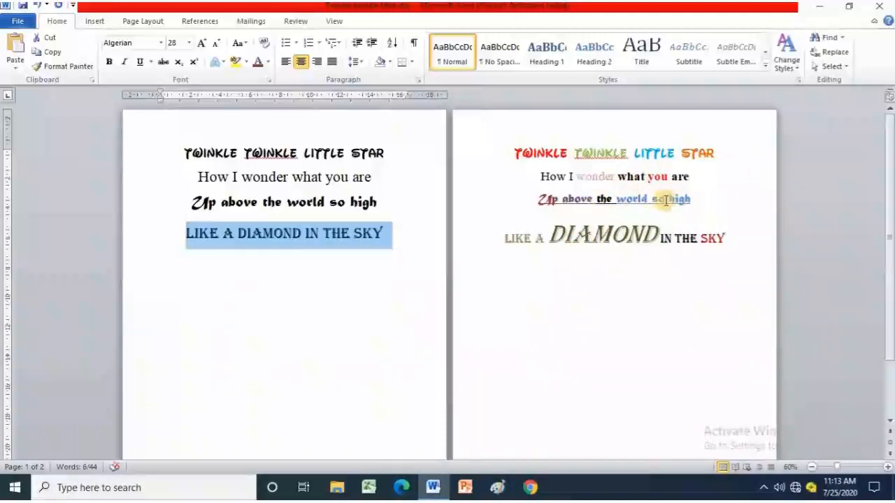
left_click(889, 467)
left_click(889, 467)
left_click(889, 467)
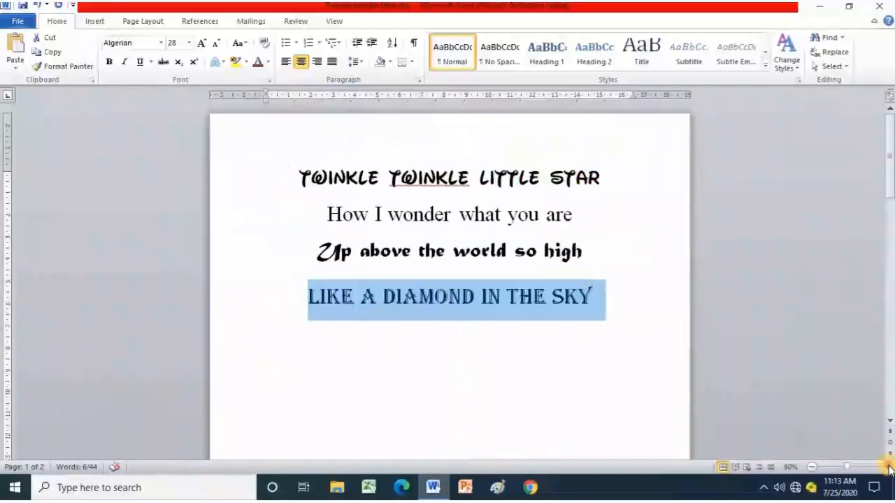
Step: Examine which words of "How I wonder what you are" are bold in the styled version on the second page
scroll(675, 415, "down", 10)
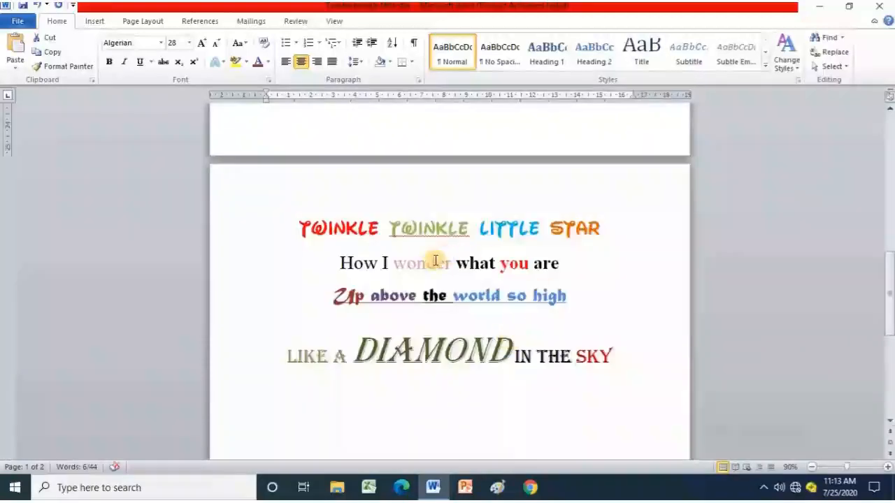
left_click_drag(340, 263, 559, 263)
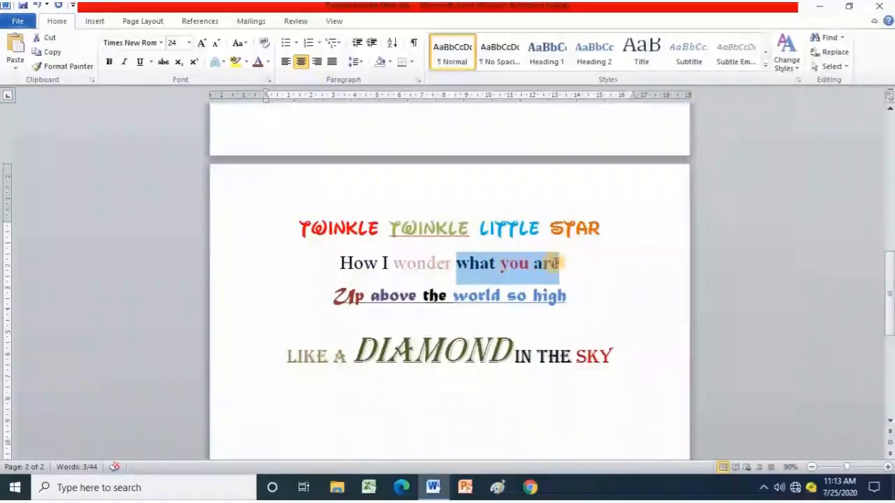
left_click_drag(337, 260, 410, 257)
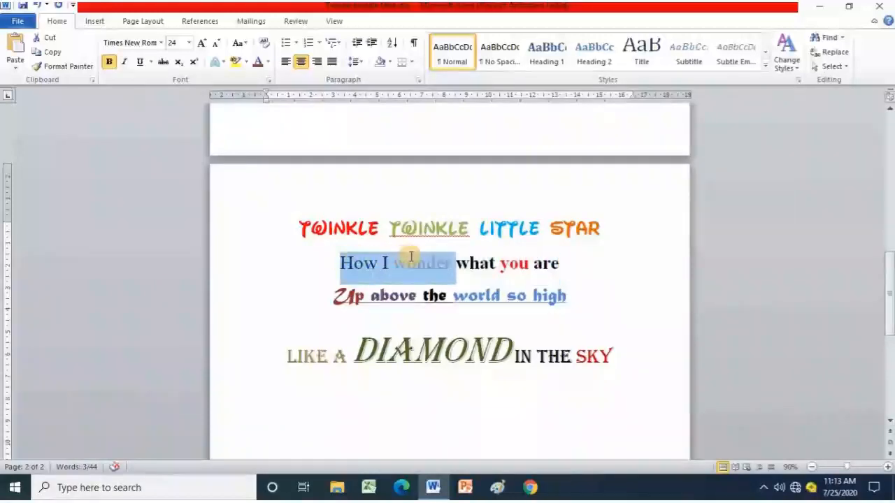
left_click_drag(467, 264, 546, 264)
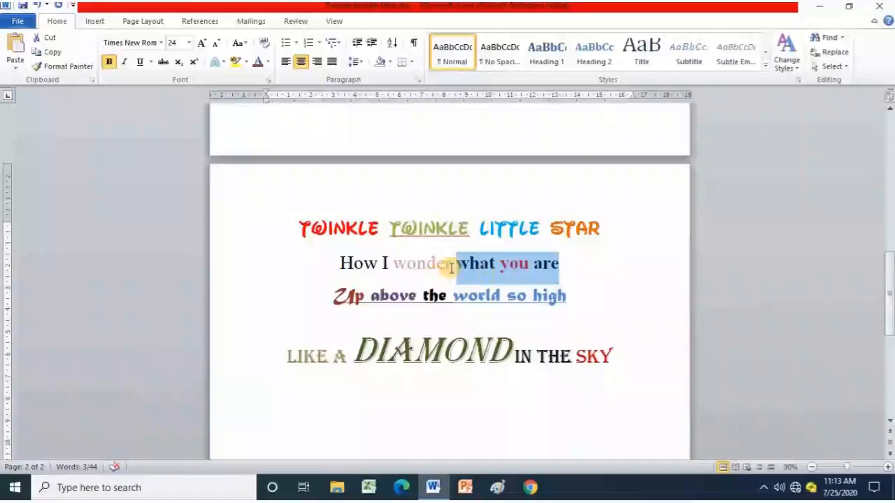
left_click_drag(453, 265, 365, 260)
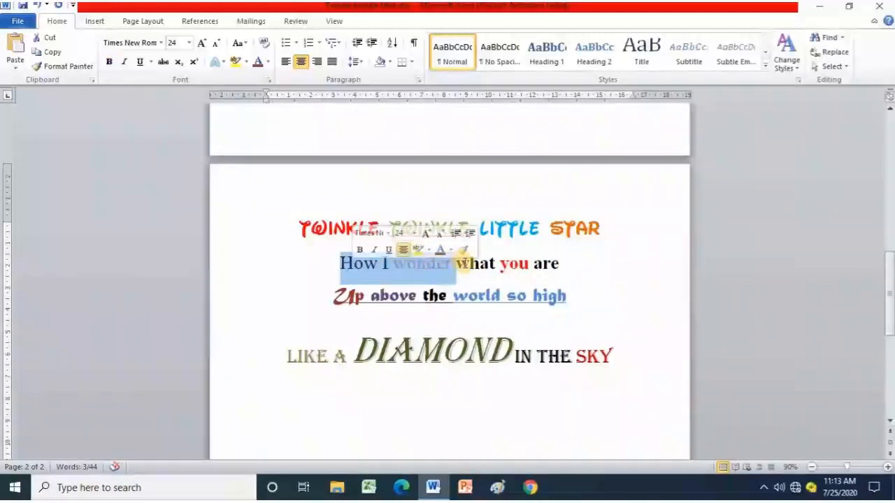
left_click(564, 280)
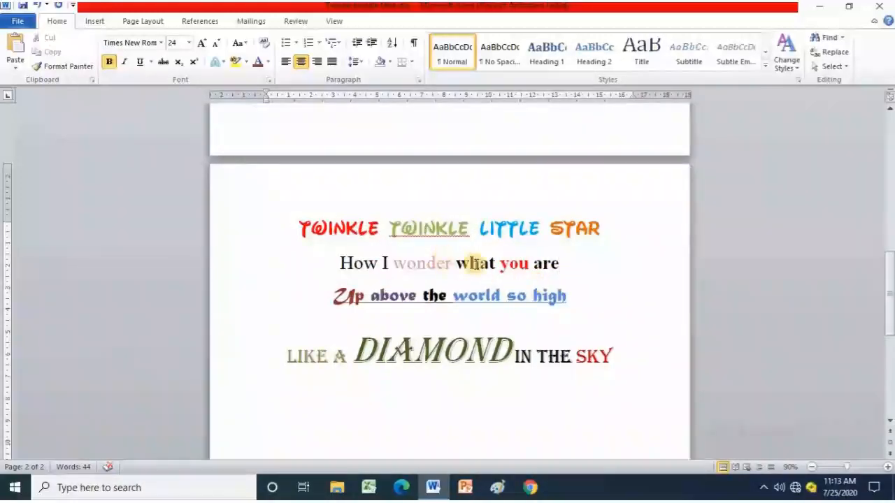
left_click_drag(455, 264, 562, 267)
left_click(575, 269)
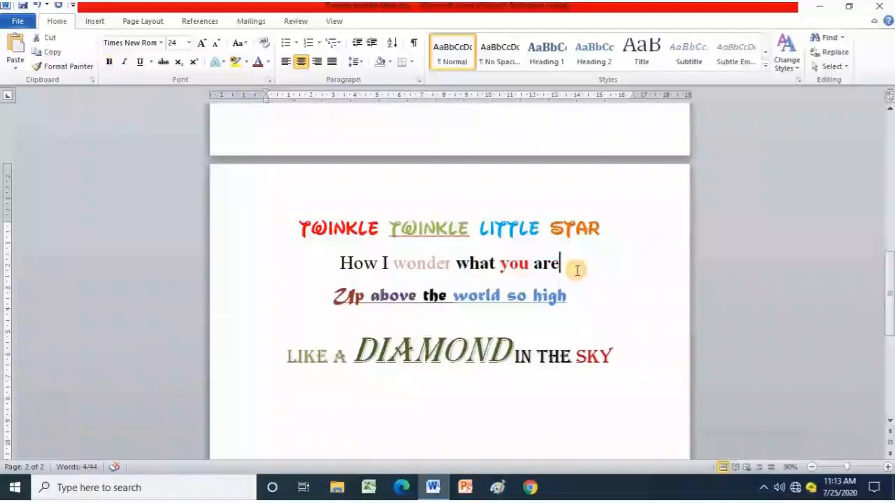
left_click(480, 265)
left_click_drag(457, 263, 560, 267)
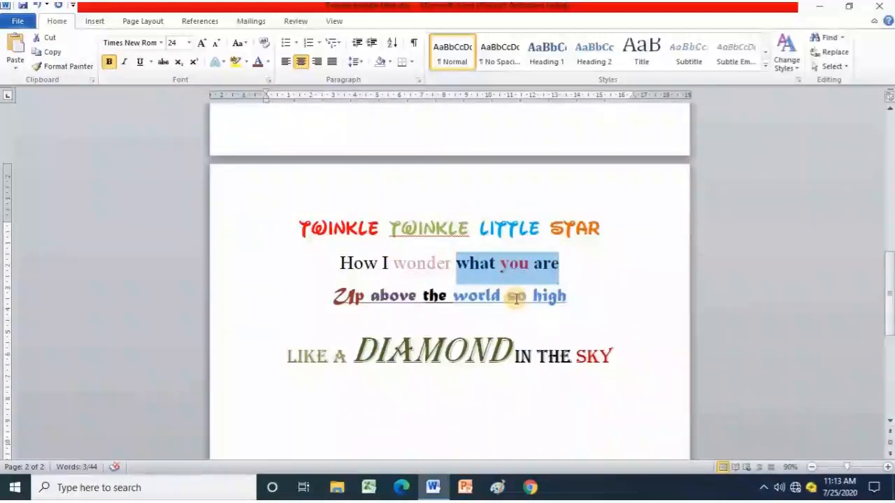
Step: Make the words "what you are" in the first-page rhyme's second line bold and compare them with "How I wonder"
scroll(516, 299, "up", 10)
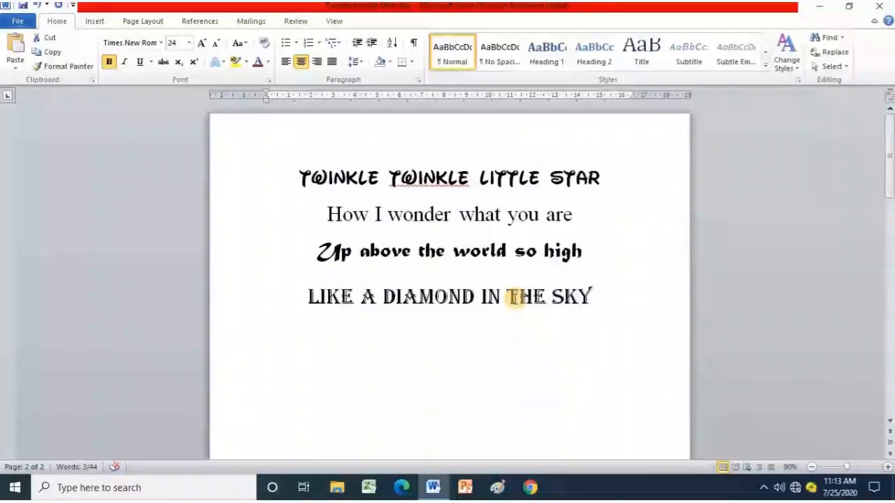
left_click_drag(459, 214, 571, 221)
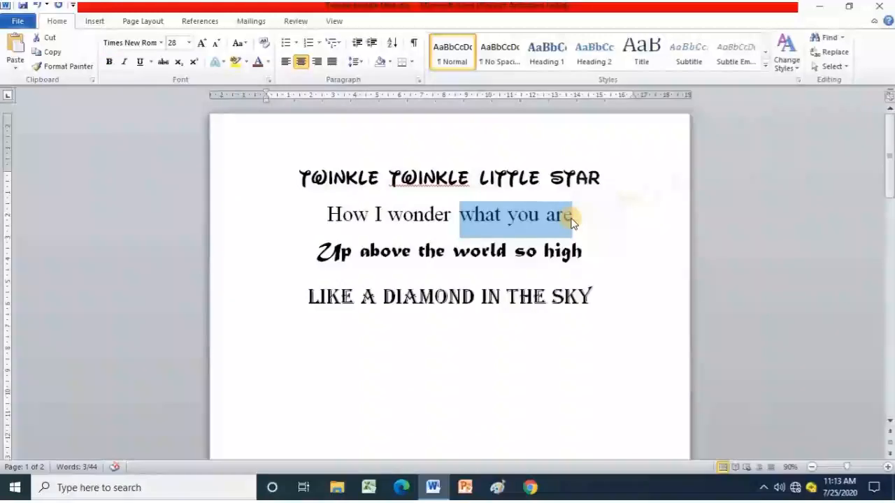
left_click(111, 62)
left_click(615, 287)
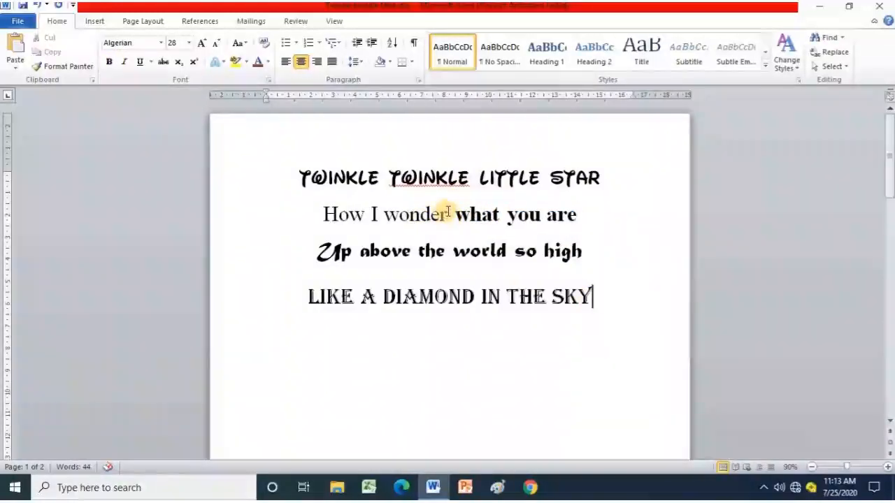
left_click_drag(448, 211, 340, 209)
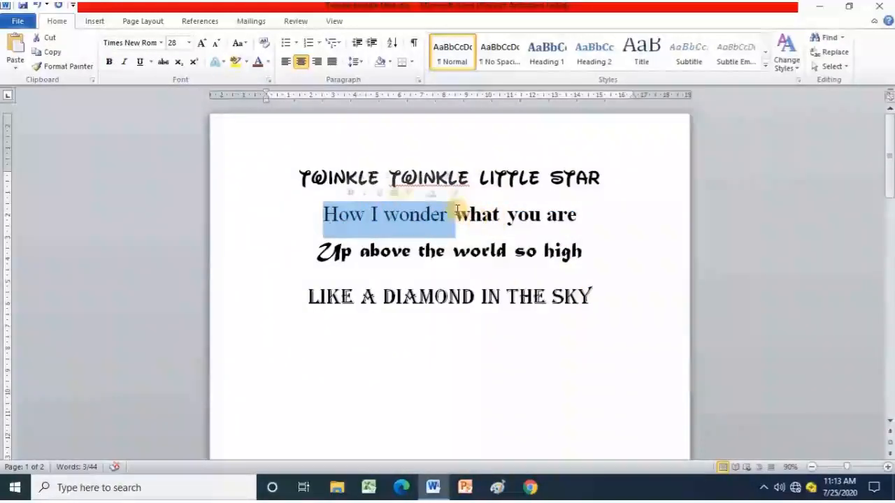
left_click_drag(455, 215, 578, 216)
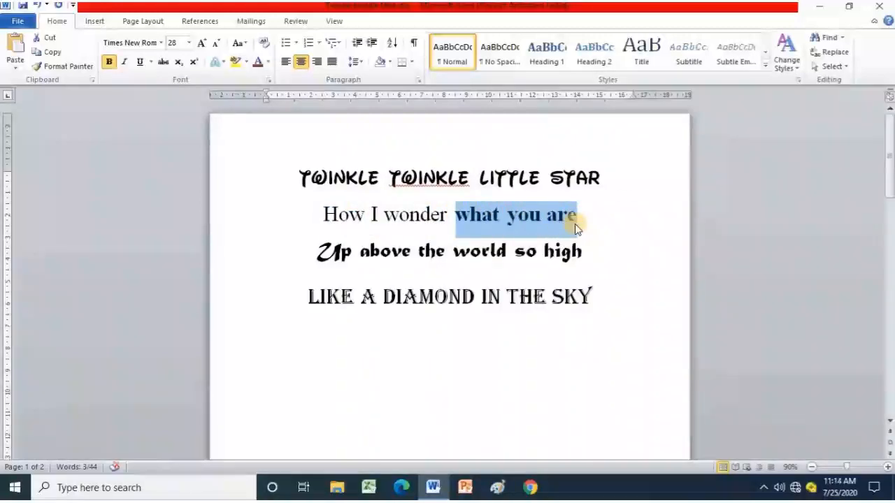
left_click(610, 236)
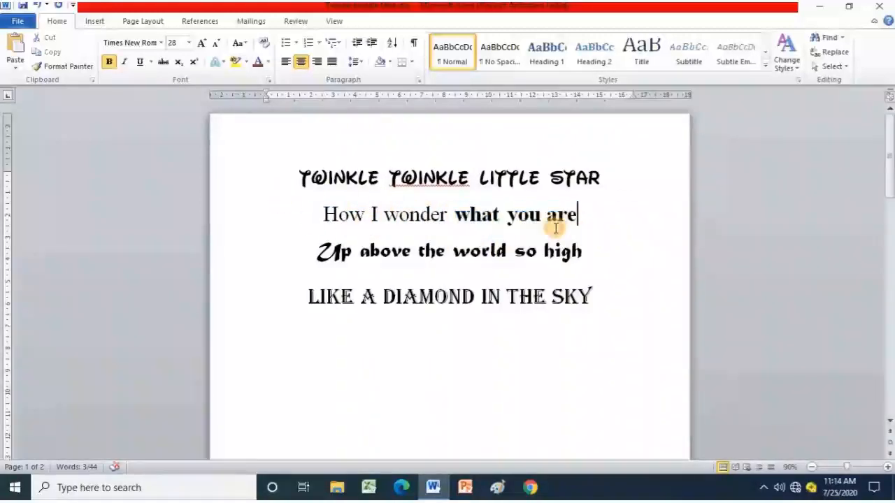
Step: Remove the bold formatting from "what you are" in the rhyme's second line
left_click_drag(579, 214, 499, 214)
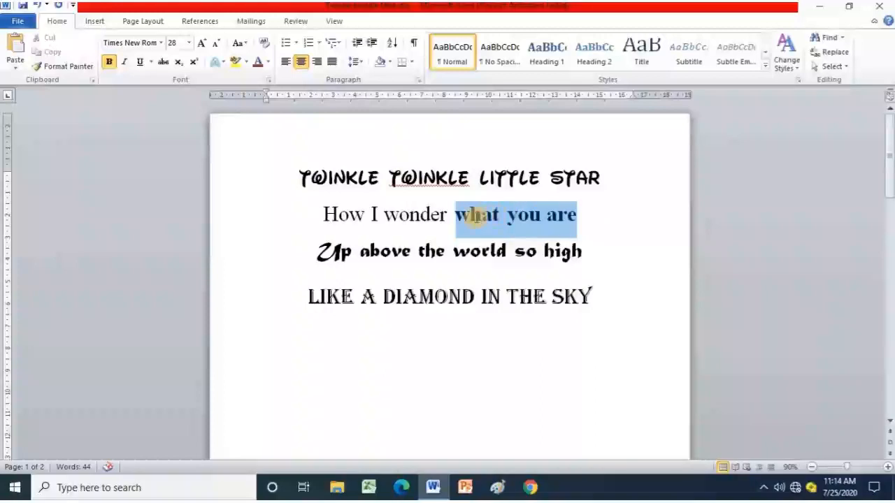
left_click(109, 62)
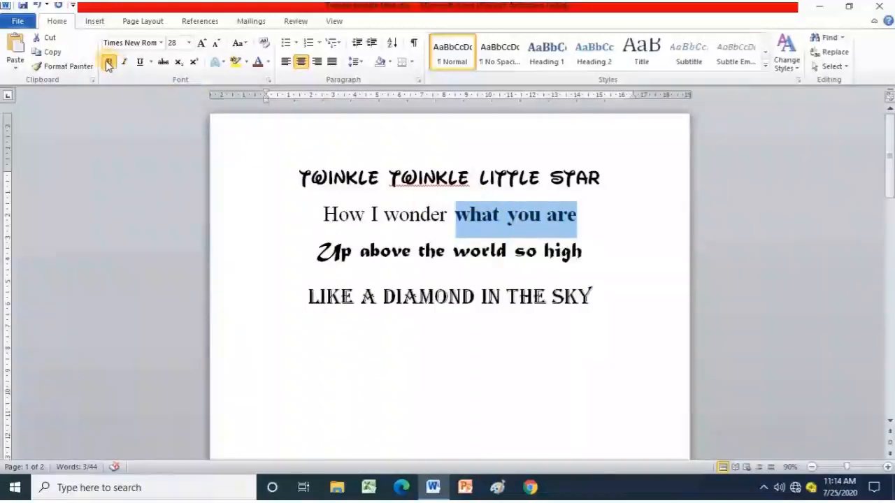
left_click(108, 63)
left_click(250, 292)
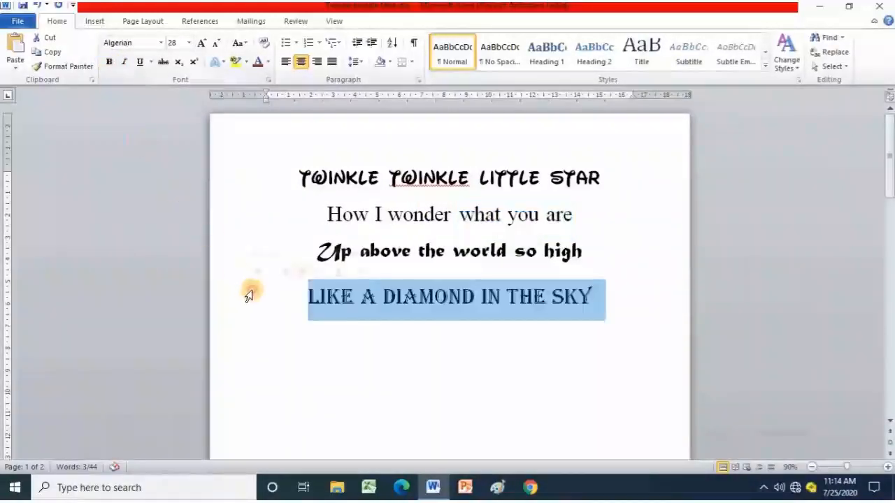
Step: Make the rhyme's entire second line bold, and remove the bold formatting again
left_click_drag(576, 215, 327, 214)
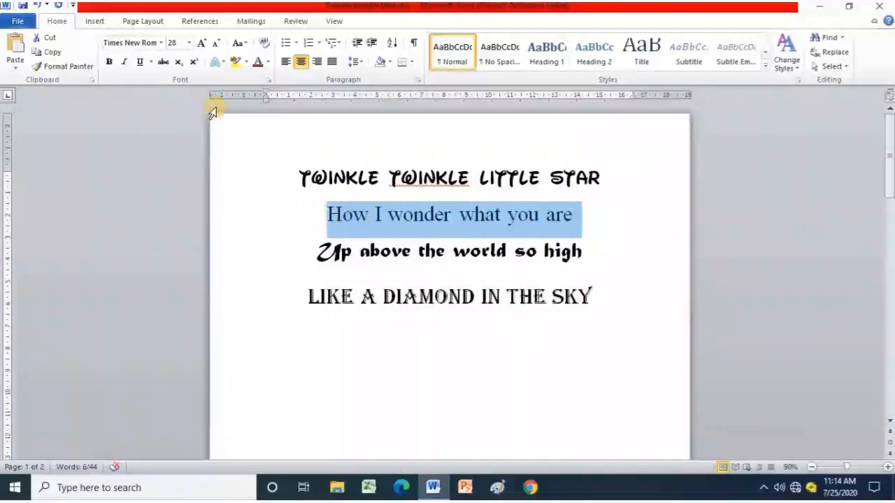
left_click(109, 63)
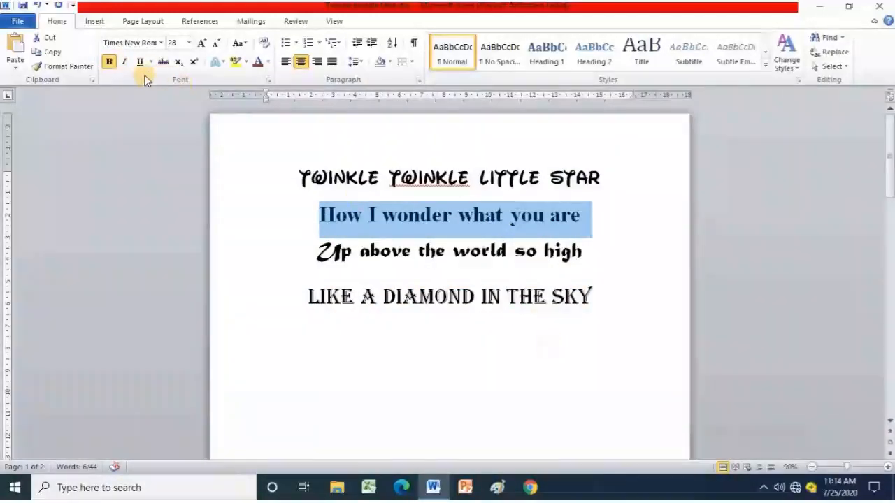
left_click(110, 63)
left_click(515, 252)
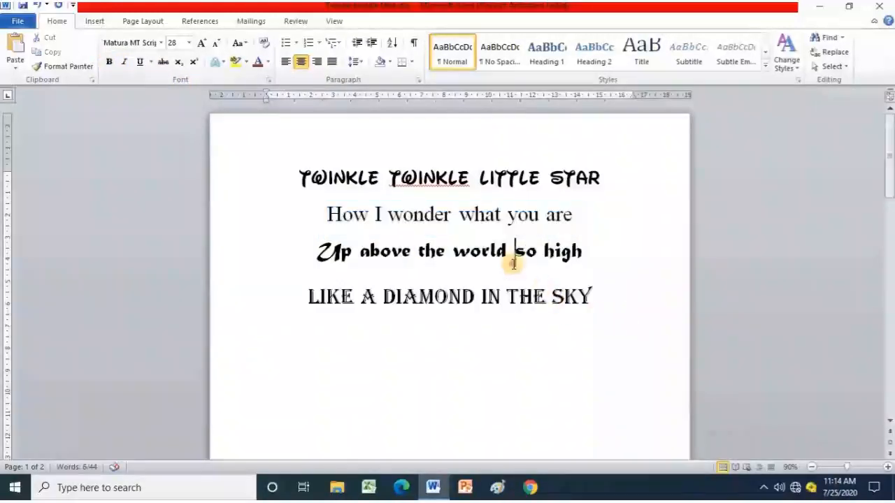
Step: Apply bold to only the words "what you are" in the second line of the first-page rhyme
left_click_drag(463, 214, 573, 215)
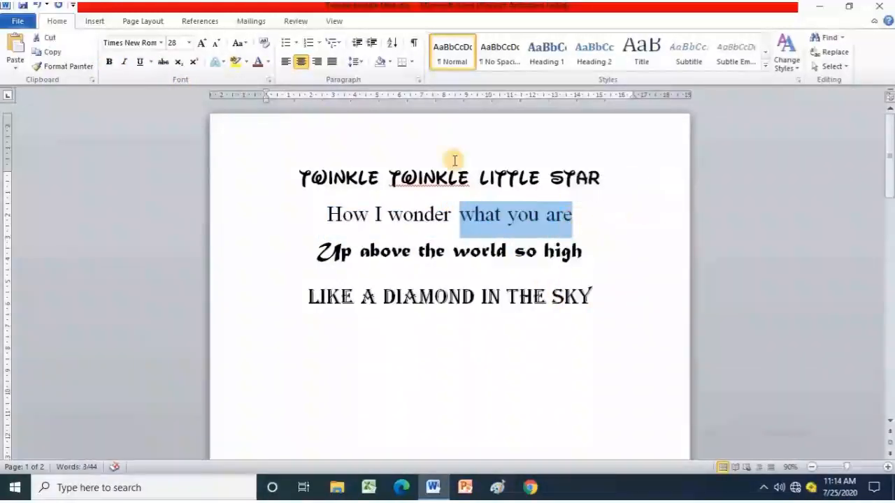
left_click(110, 63)
left_click(468, 312)
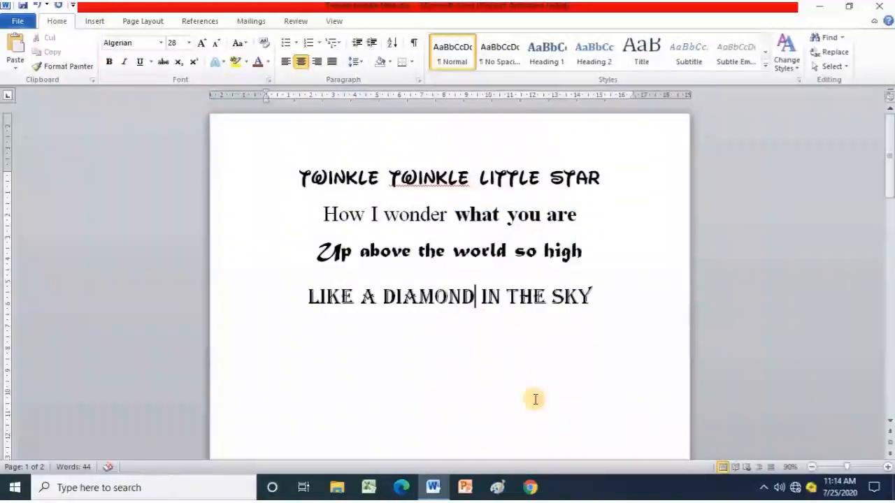
Step: Examine the underlining of "Up above the world so high" in the styled version, and return to the first-page rhyme
scroll(529, 359, "down", 12)
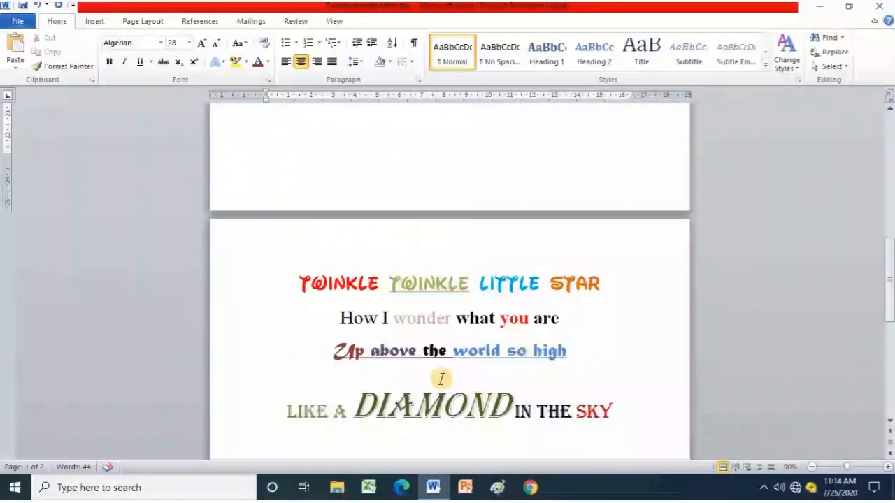
left_click_drag(568, 350, 374, 328)
left_click(429, 355)
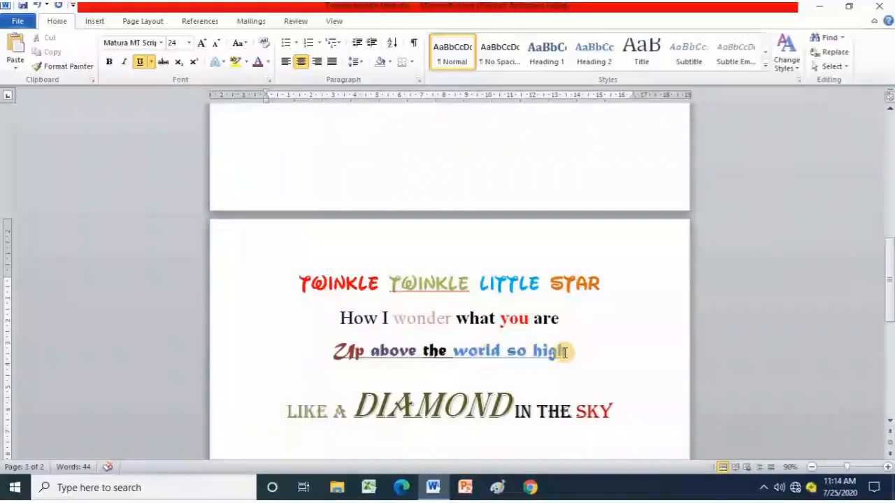
left_click_drag(565, 351, 334, 350)
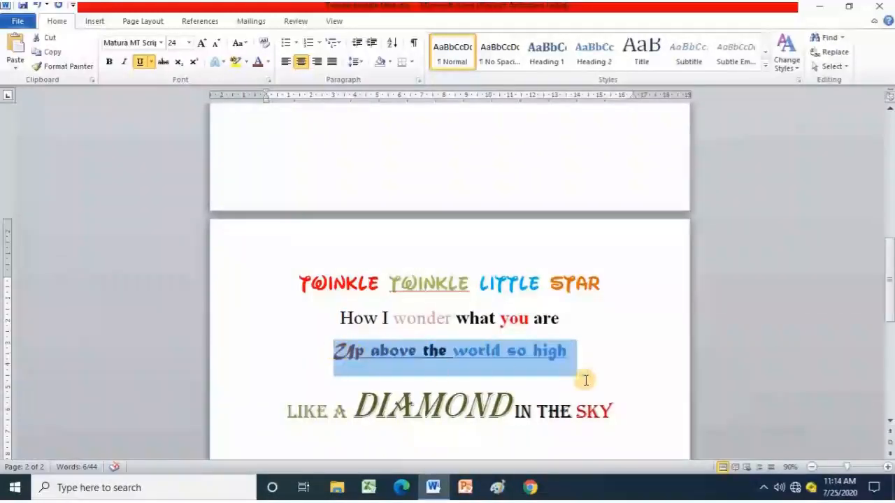
scroll(491, 359, "up", 10)
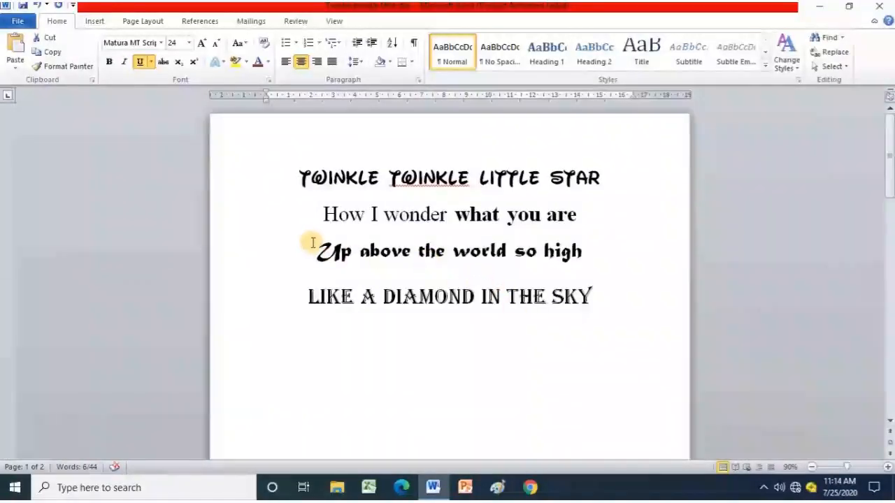
Step: Underline the whole third line, "Up above the world so high", in the first-page rhyme
left_click_drag(316, 250, 575, 258)
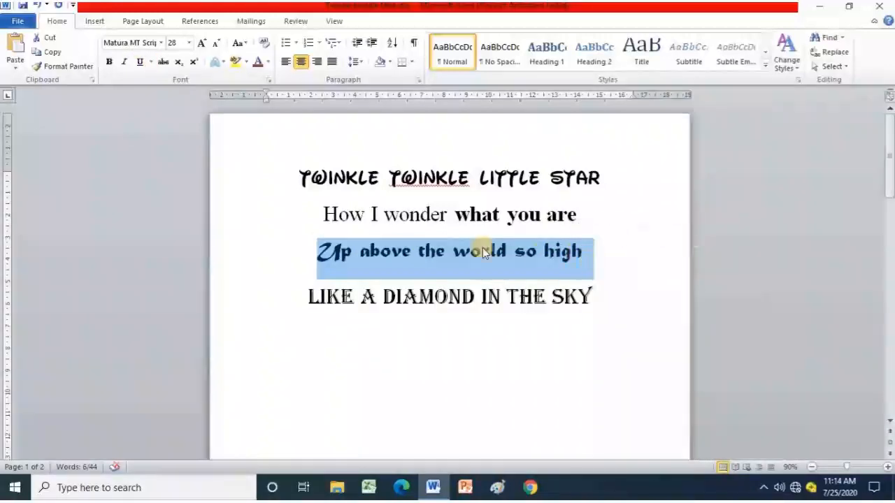
left_click(140, 63)
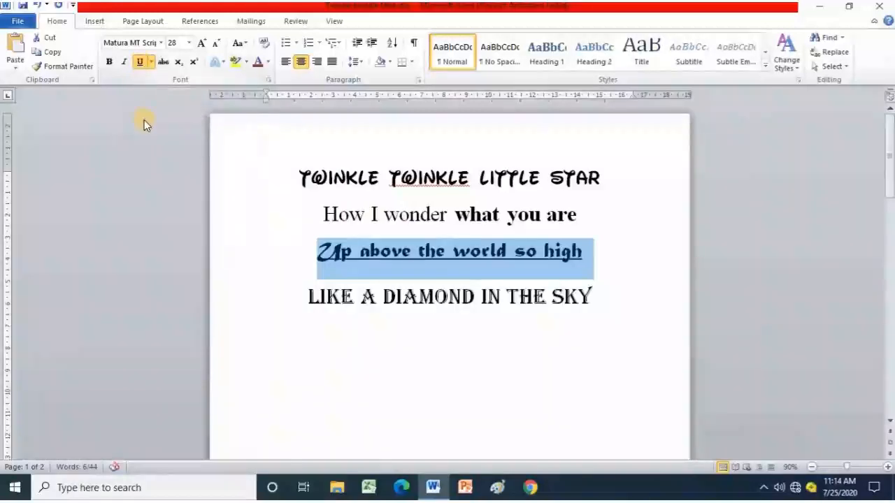
left_click(141, 62)
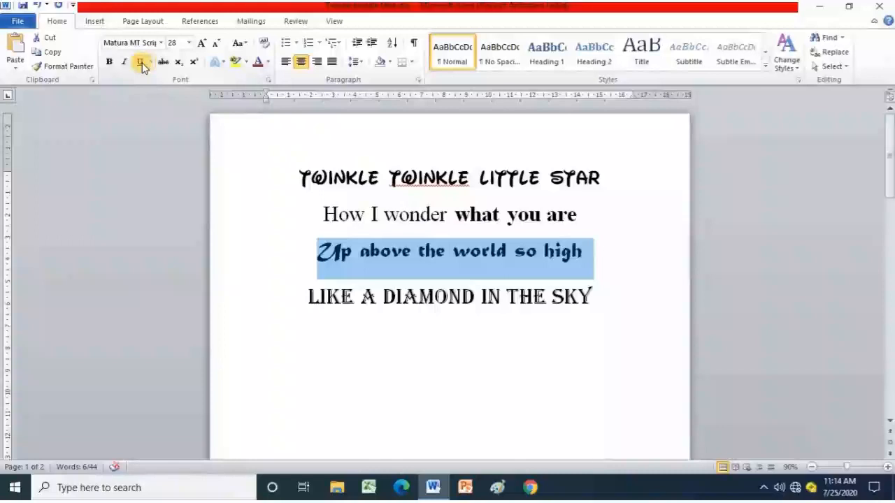
left_click(141, 63)
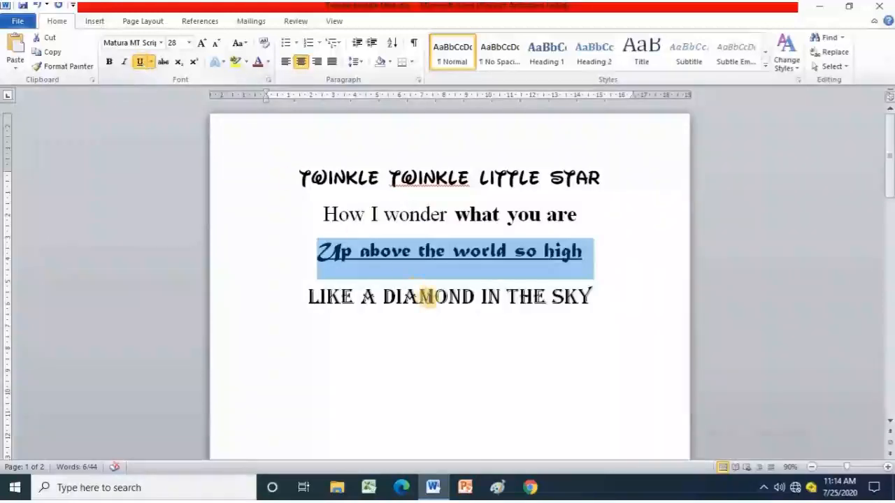
left_click(437, 297)
Step: Examine the word "DIAMOND" in the last line of the styled version, and return to the first-page rhyme
scroll(487, 359, "down", 5)
scroll(485, 352, "down", 4)
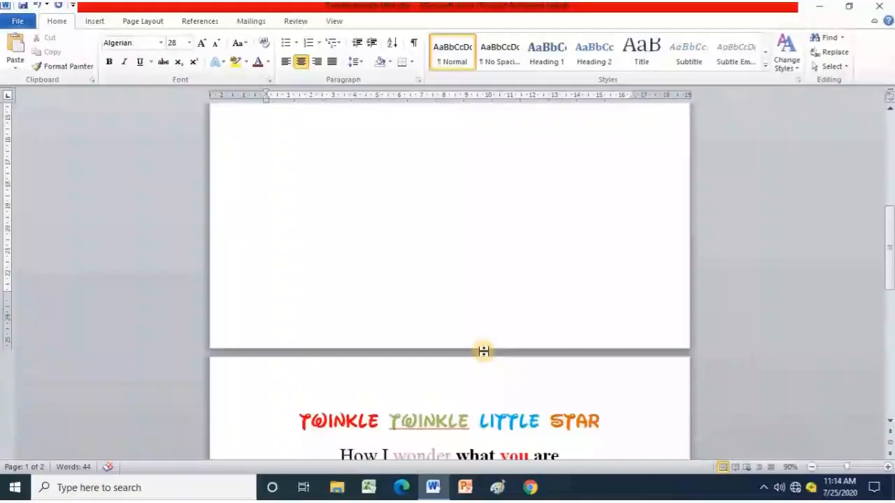
scroll(485, 352, "down", 1)
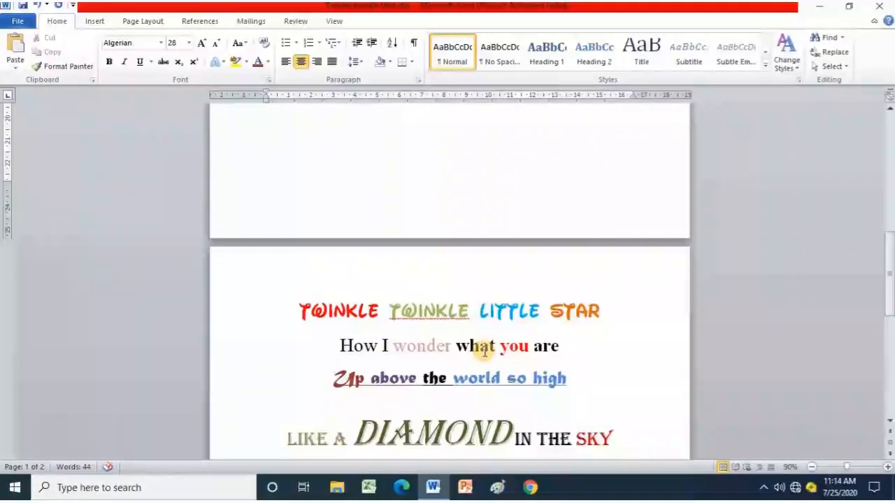
scroll(472, 443, "down", 2)
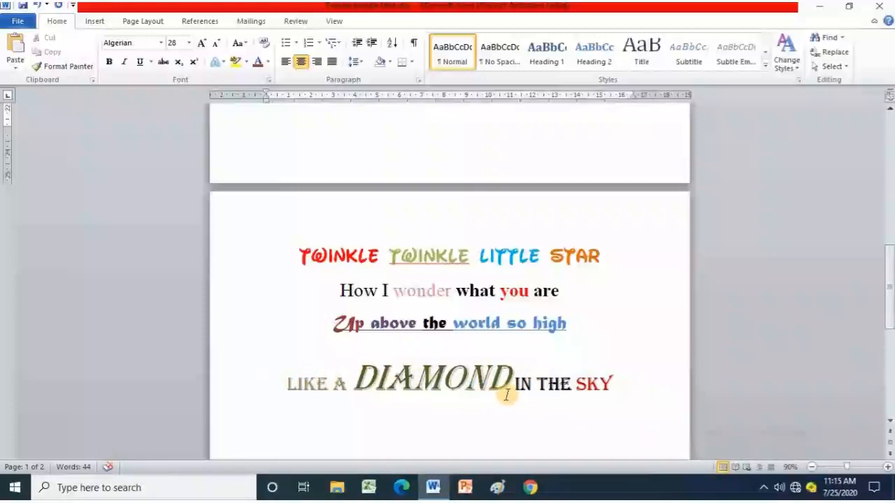
scroll(399, 343, "down", 5)
scroll(403, 343, "up", 11)
scroll(402, 344, "down", 15)
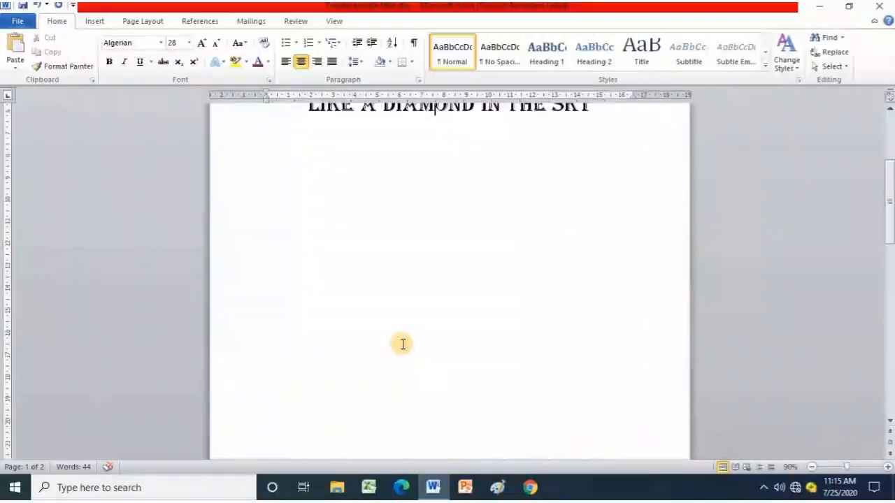
scroll(401, 343, "up", 5)
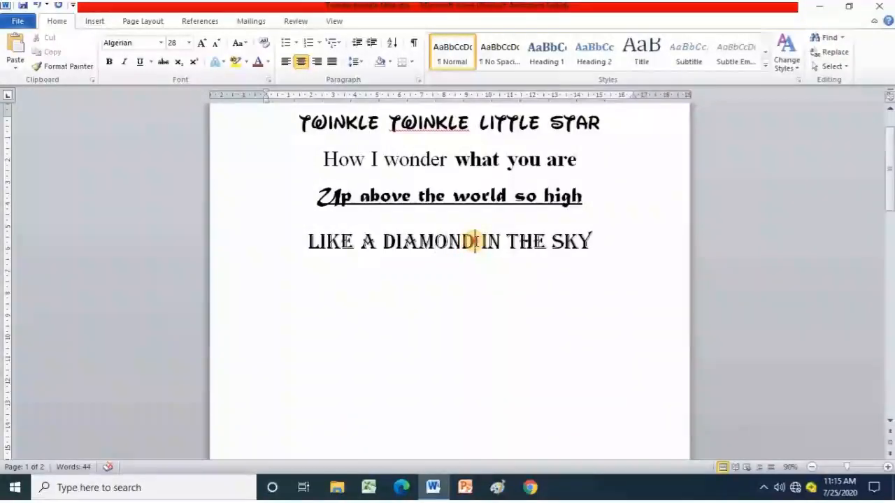
Step: Enlarge the word "DIAMOND" in the first-page rhyme's last line to font size 48
left_click_drag(474, 241, 385, 241)
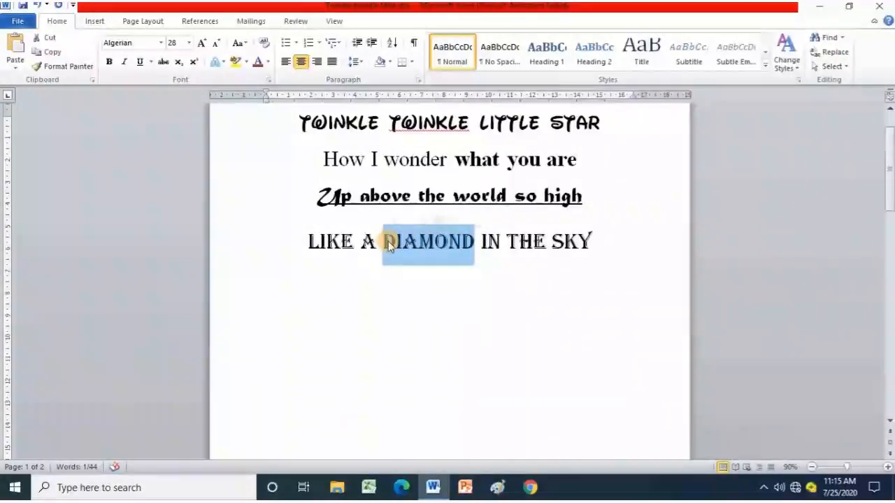
left_click(200, 46)
left_click(200, 47)
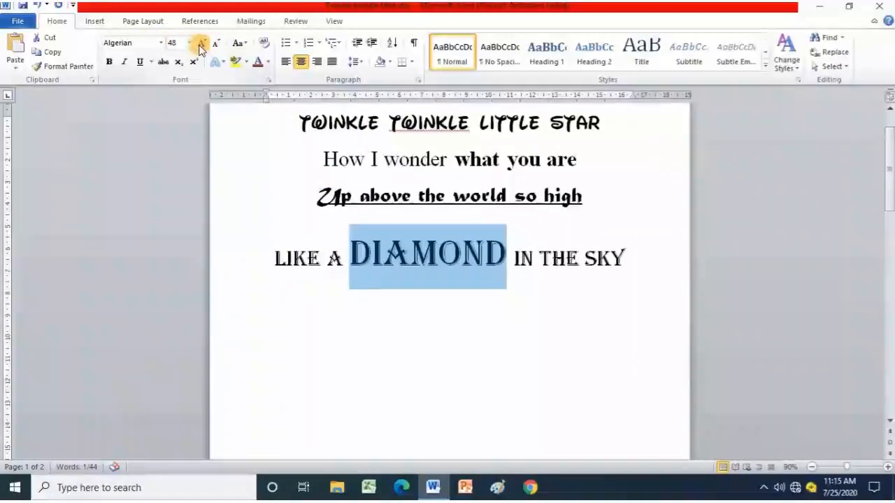
left_click(458, 327)
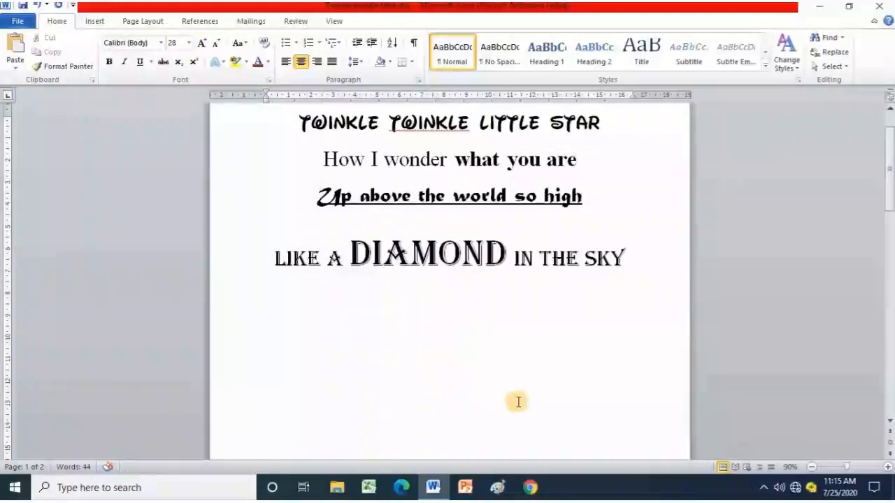
Step: Display both pages side by side at 70% zoom and compare the formatting of "DIAMOND" in the two versions
scroll(518, 402, "down", 1)
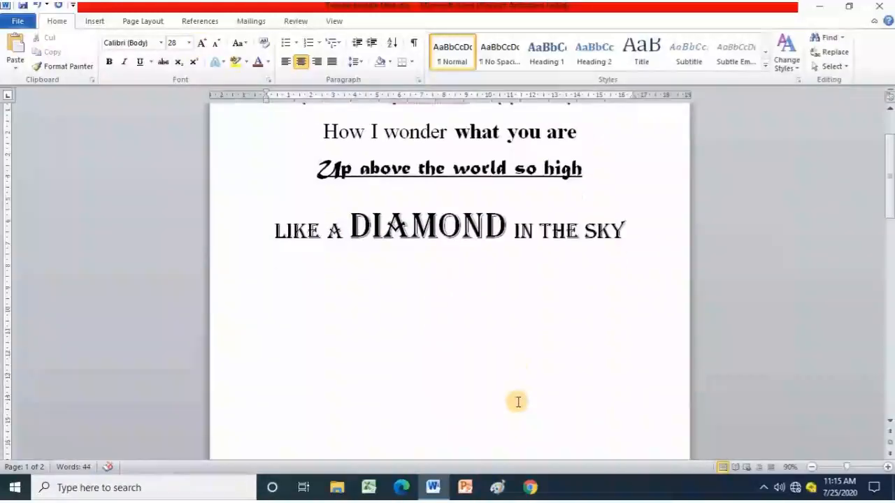
left_click(811, 467)
left_click(811, 467)
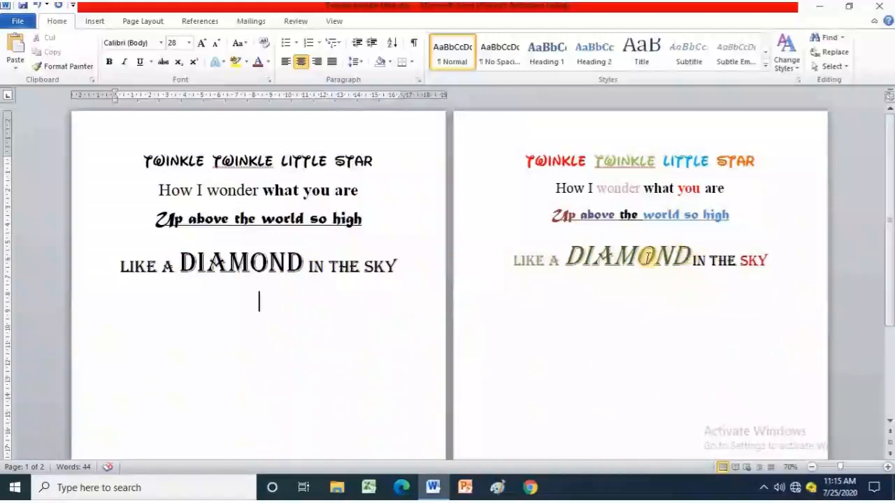
left_click_drag(564, 256, 693, 258)
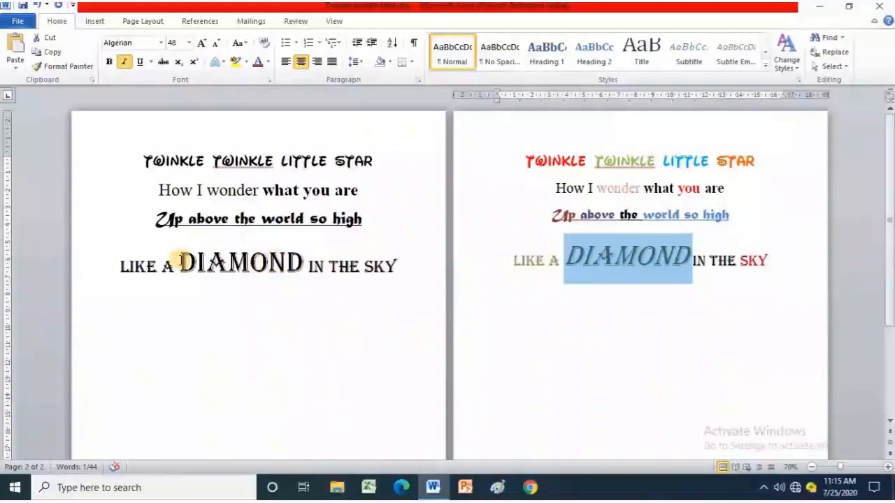
left_click_drag(181, 262, 299, 262)
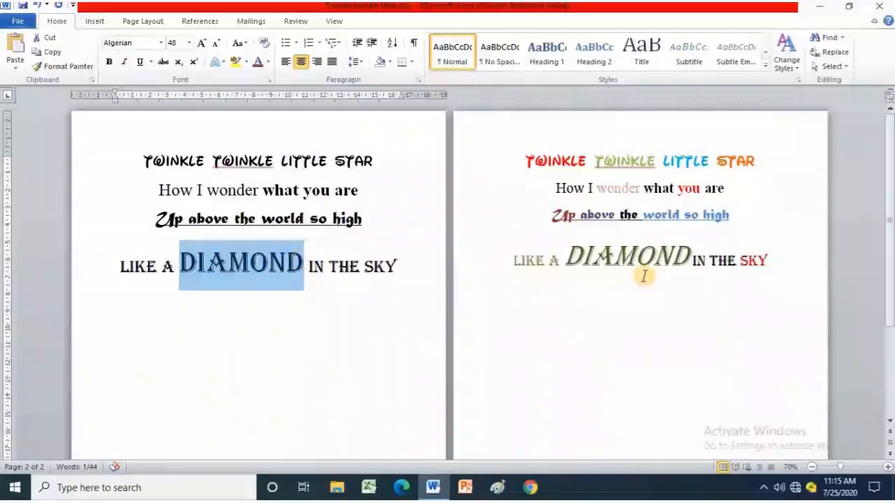
left_click_drag(573, 253, 688, 253)
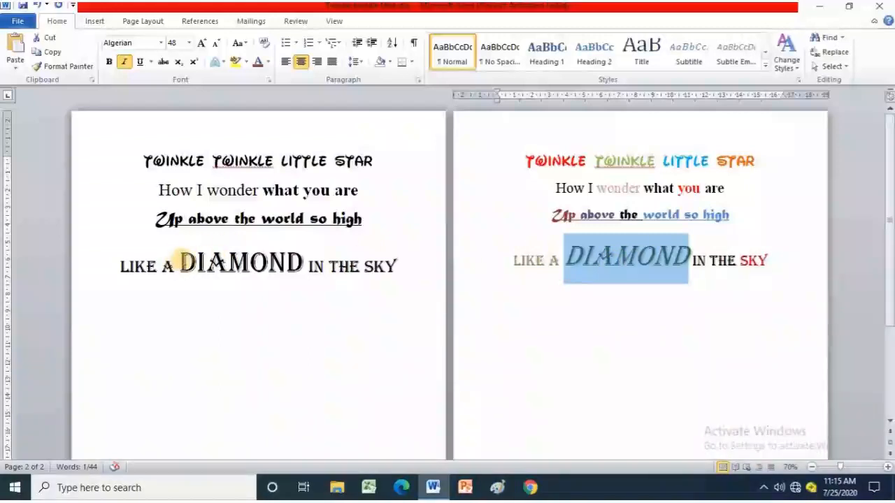
Step: Make "DIAMOND" in the first-page rhyme italic, and remove the italic formatting again
left_click_drag(181, 262, 298, 269)
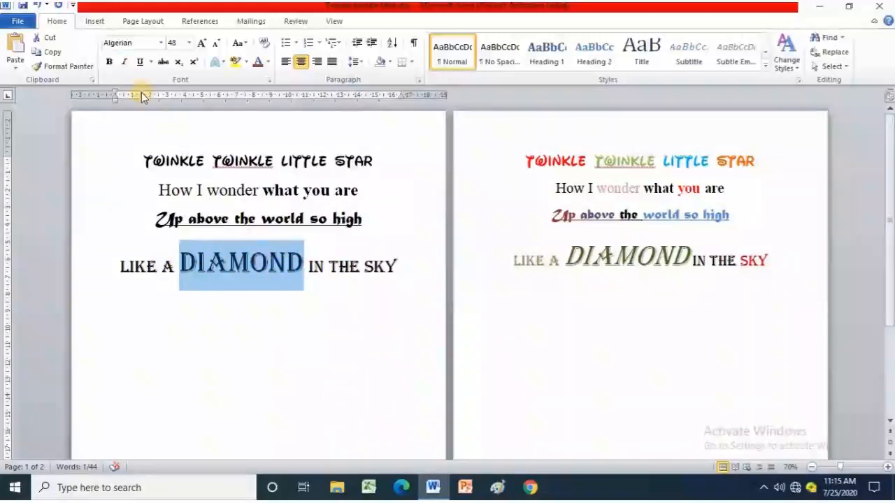
left_click(126, 63)
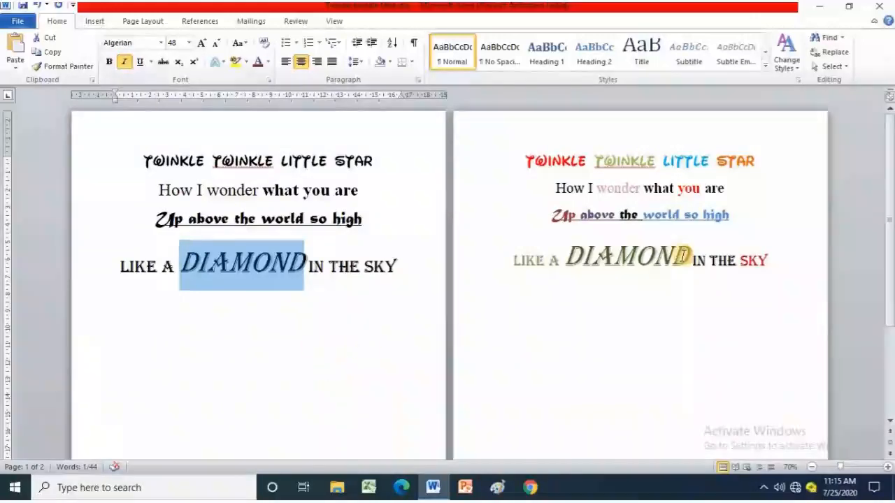
left_click(125, 62)
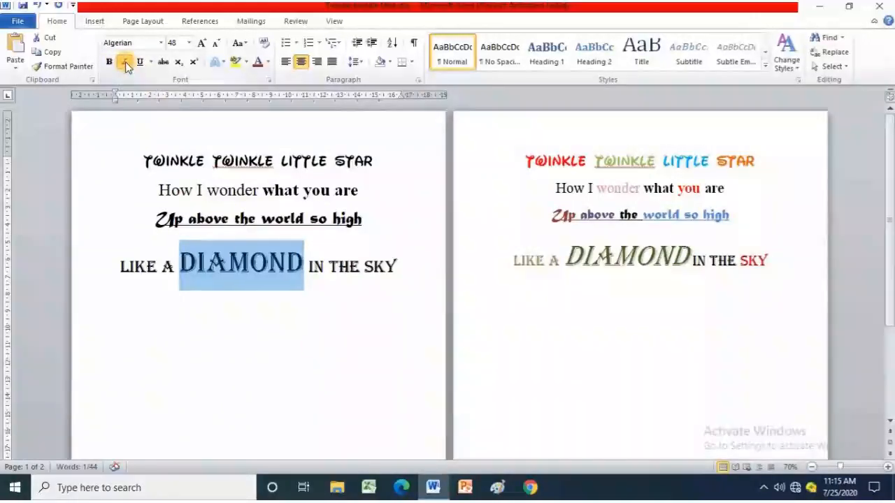
left_click(125, 61)
left_click(125, 62)
left_click(125, 62)
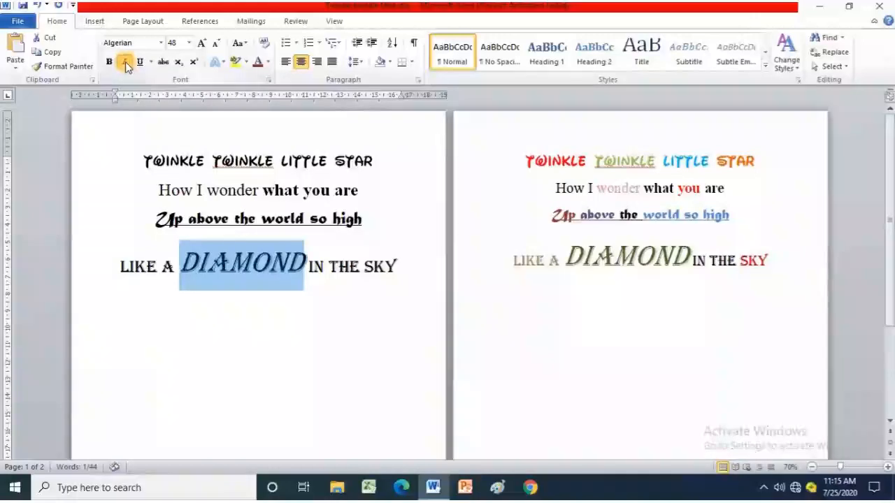
left_click(126, 62)
left_click(125, 62)
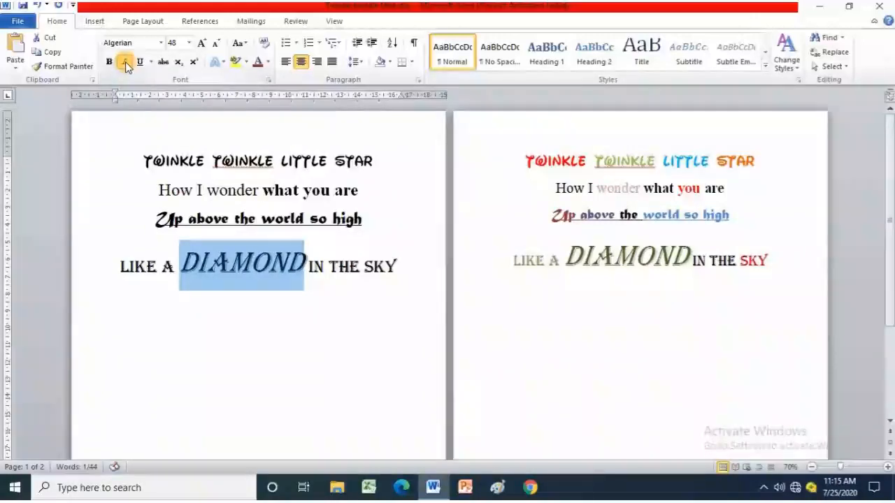
left_click(125, 62)
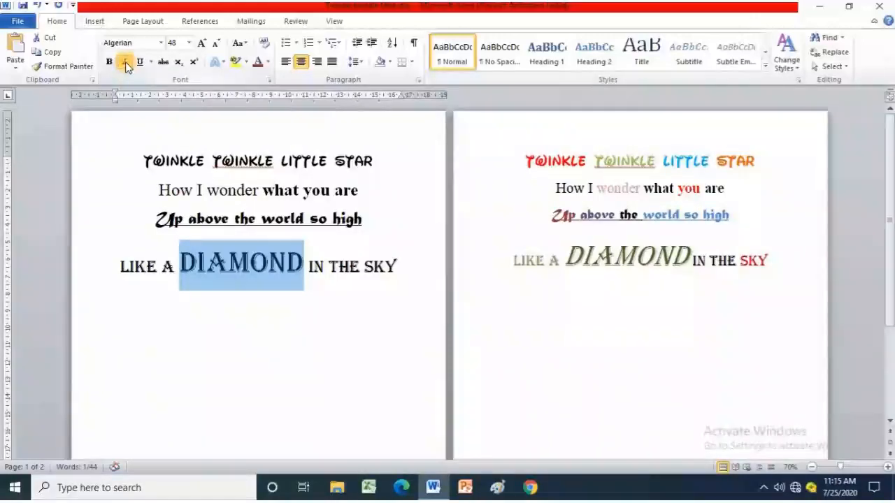
left_click(335, 370)
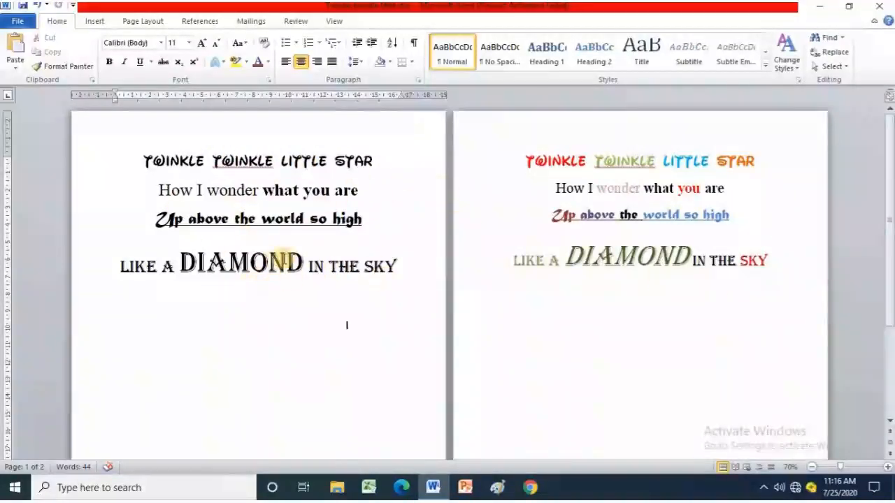
Step: Apply italic to only the word "DIAMOND" in the last line of the first-page rhyme
left_click_drag(305, 262, 183, 260)
left_click(124, 61)
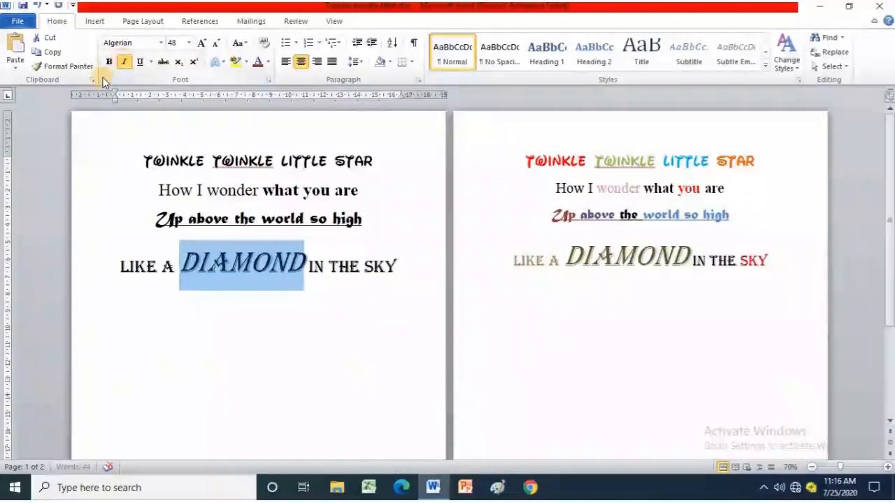
left_click(328, 326)
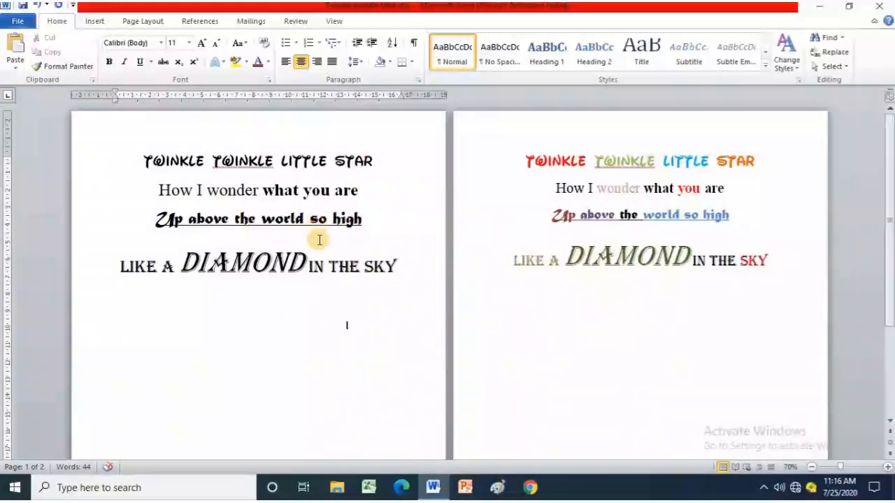
left_click(371, 311)
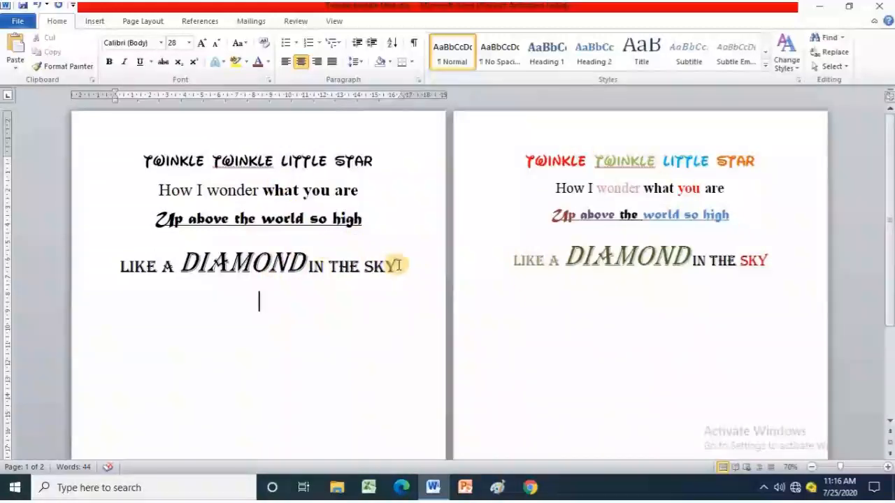
left_click_drag(397, 266, 150, 175)
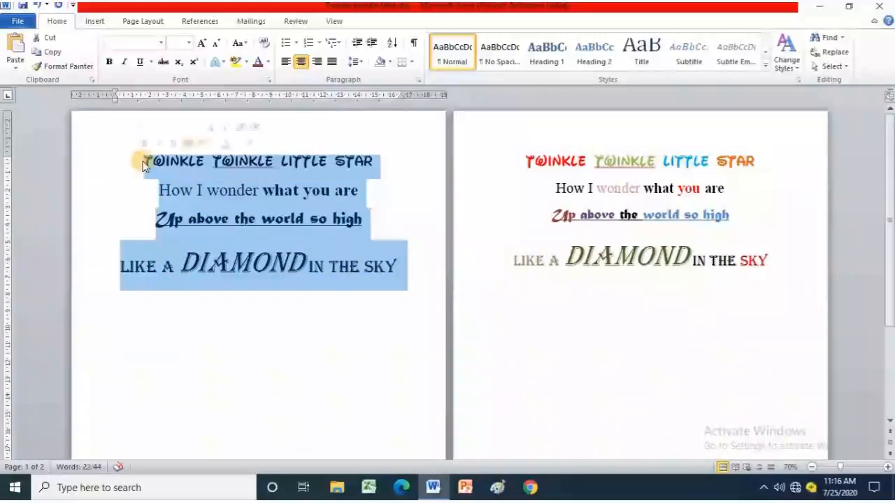
left_click(404, 195)
left_click_drag(404, 263, 197, 191)
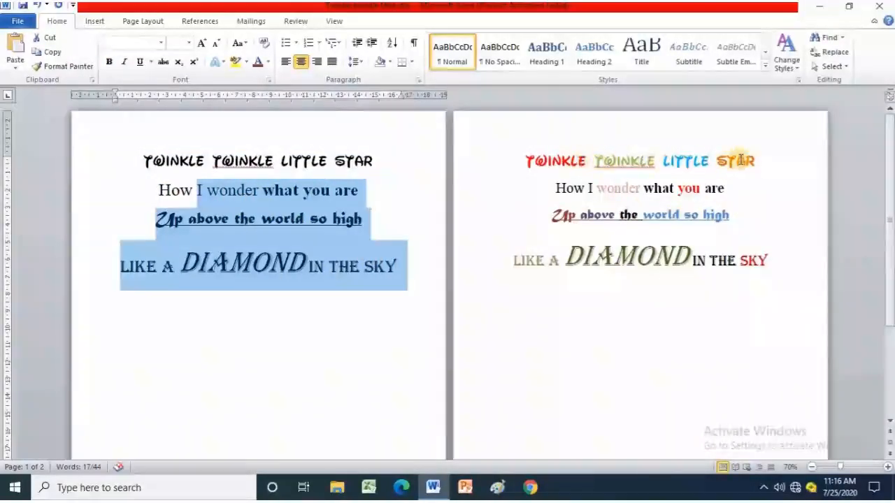
left_click(395, 196)
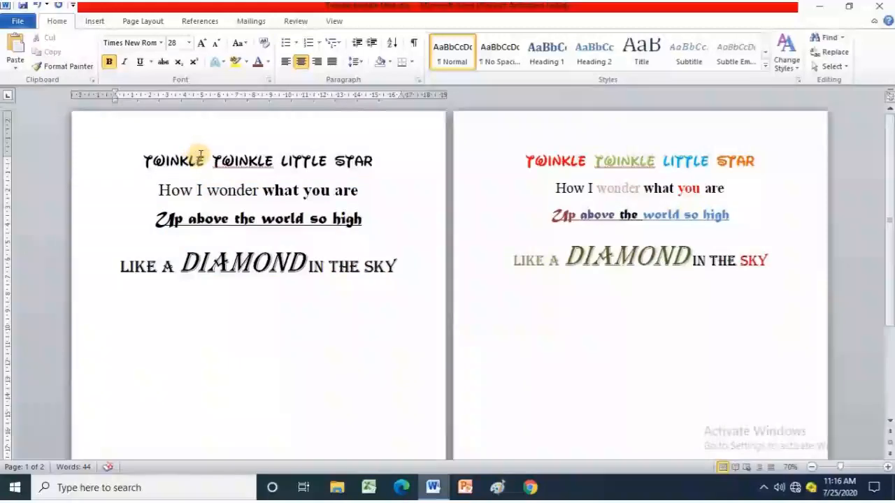
Step: Set the font colour of the first word "TWINKLE" in the first-page rhyme to red
left_click_drag(196, 157, 144, 158)
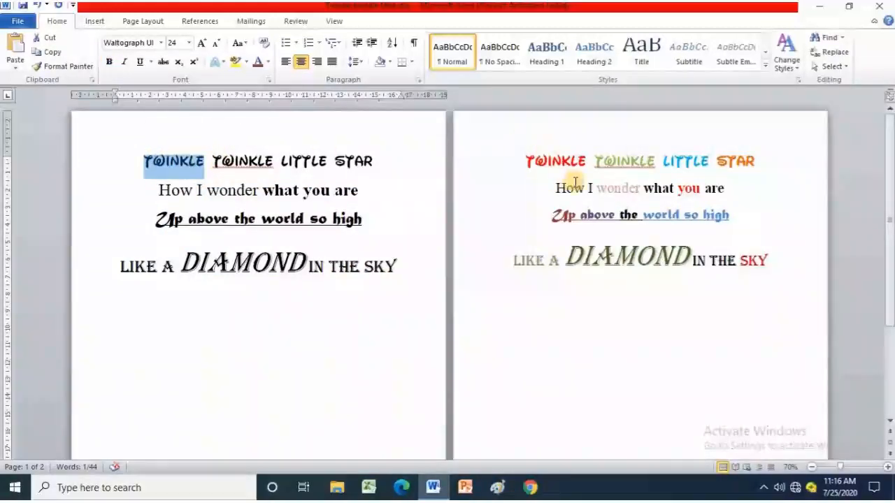
left_click(267, 62)
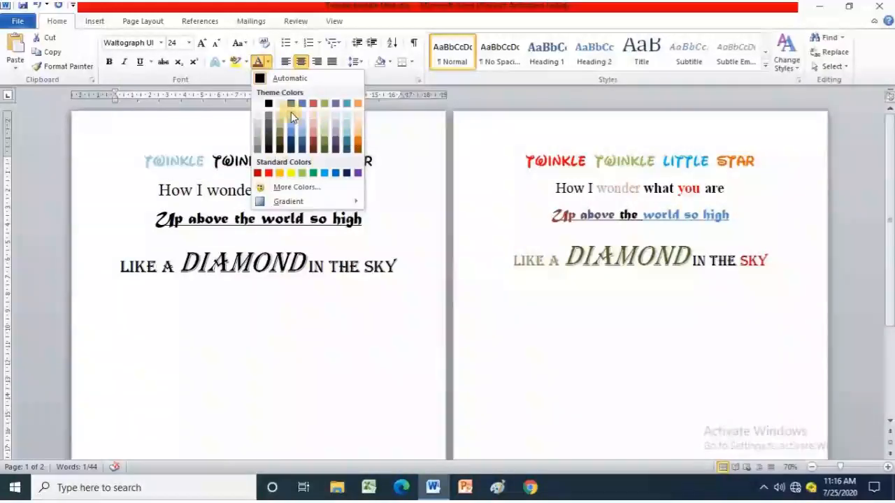
left_click(258, 173)
left_click(273, 259)
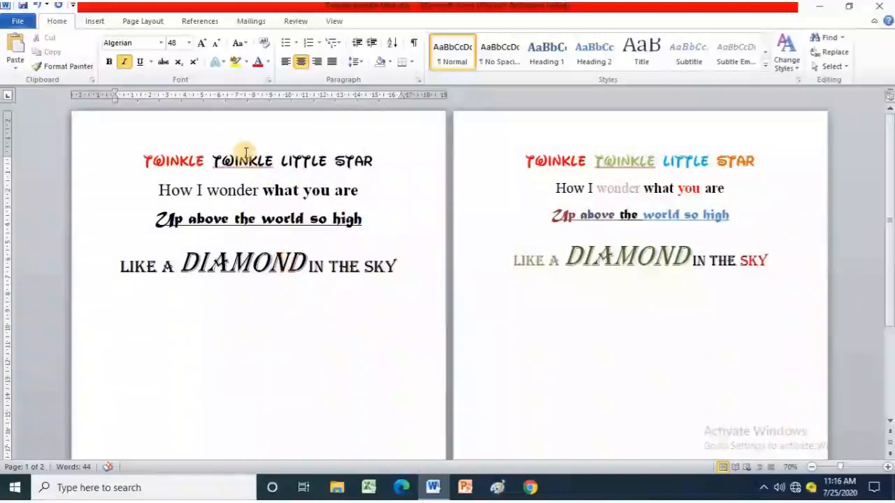
Step: Set the font colour of the second word "TWINKLE" in the first-page rhyme to olive green
left_click_drag(273, 160, 211, 161)
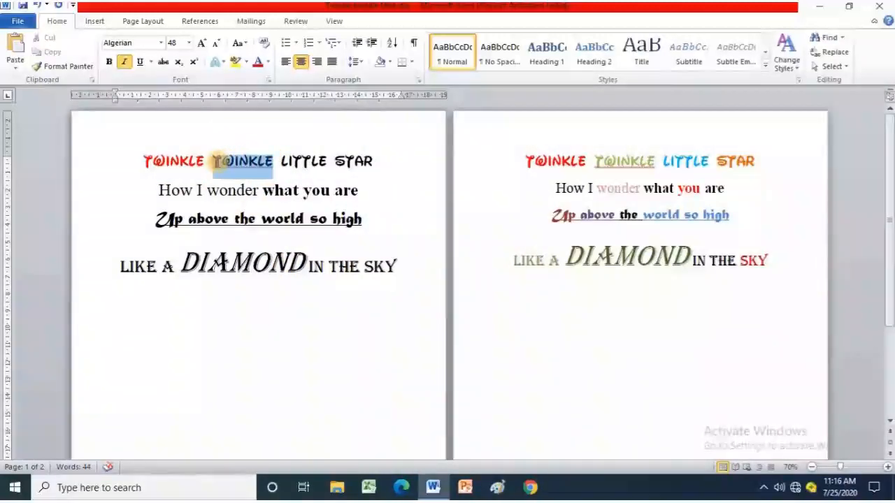
left_click(269, 62)
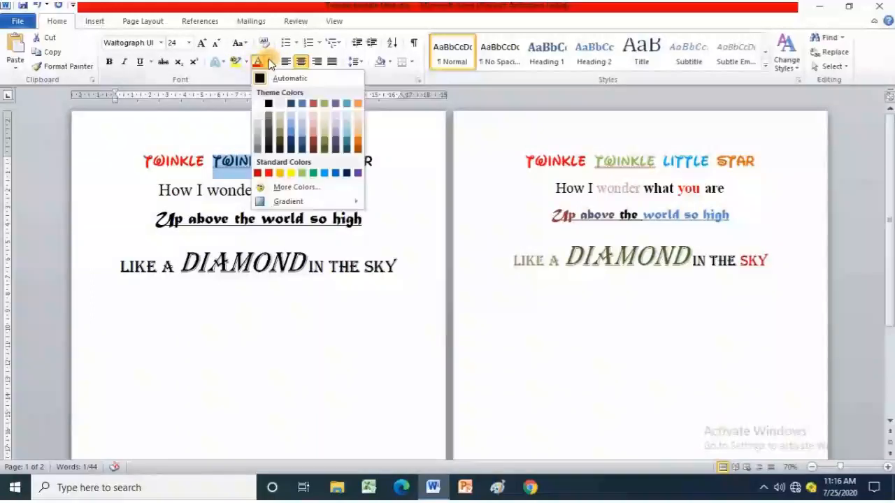
left_click(326, 140)
left_click(284, 190)
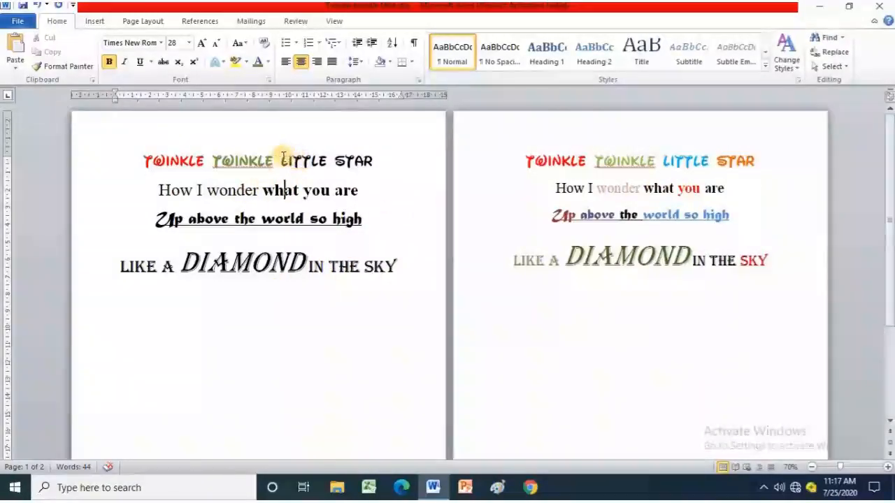
Step: Colour "LITTLE" light blue and "STAR" orange in the first line of the first-page rhyme
left_click_drag(289, 157, 327, 159)
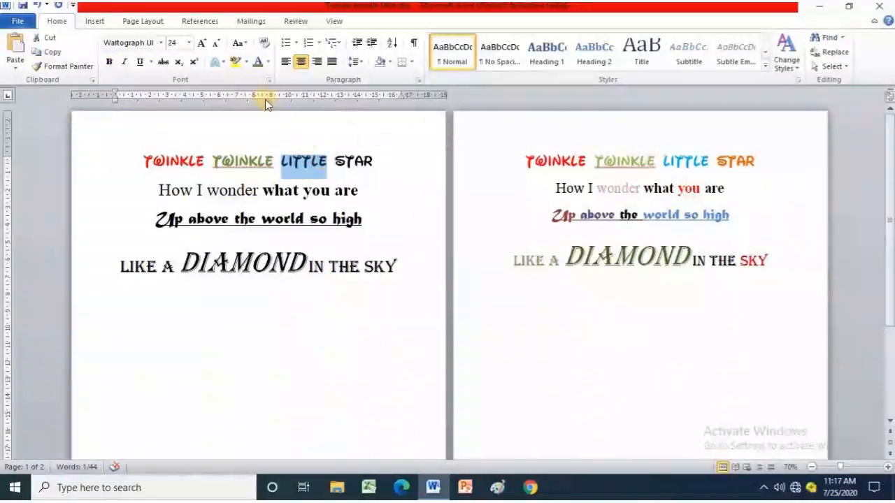
left_click(267, 61)
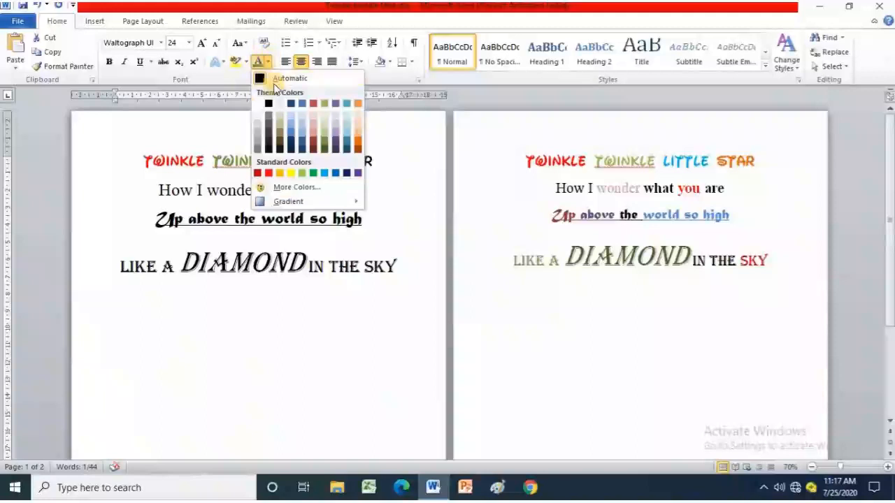
left_click(328, 174)
left_click(385, 193)
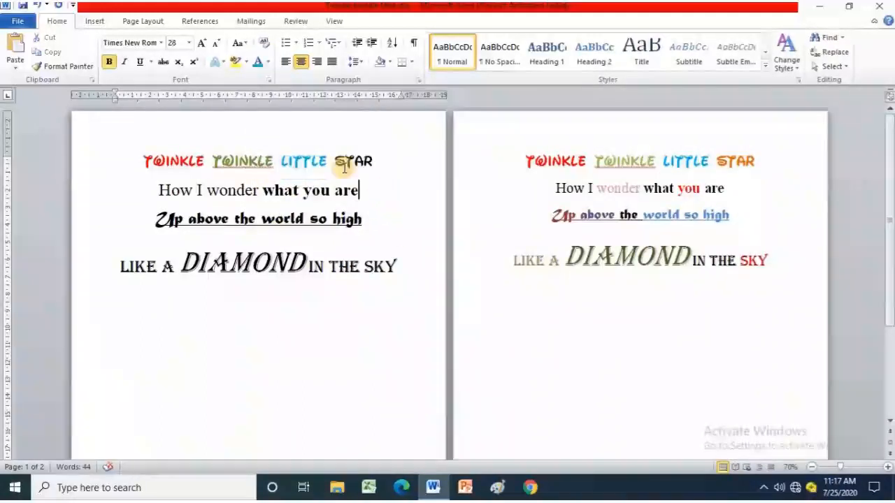
left_click_drag(343, 162, 372, 162)
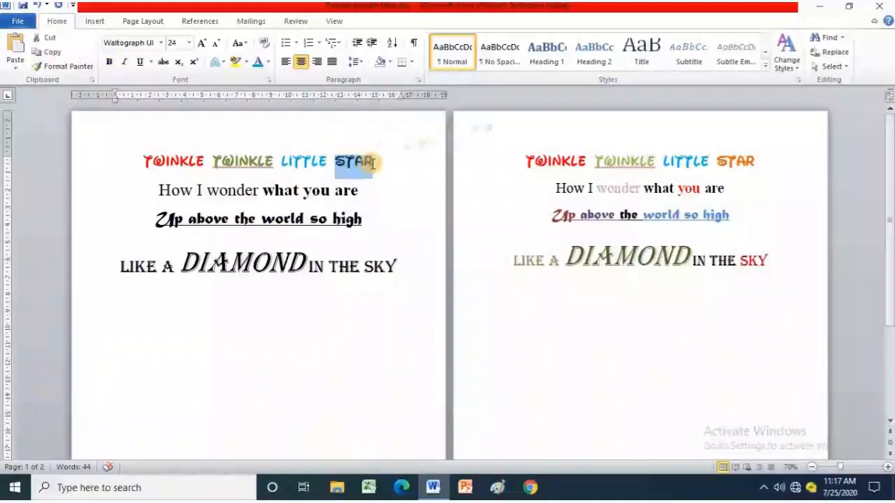
left_click(270, 62)
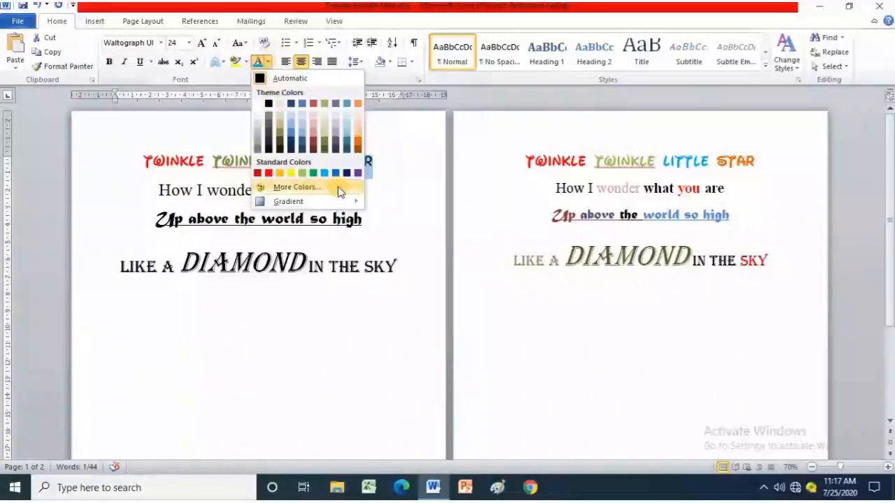
left_click(358, 140)
left_click(374, 266)
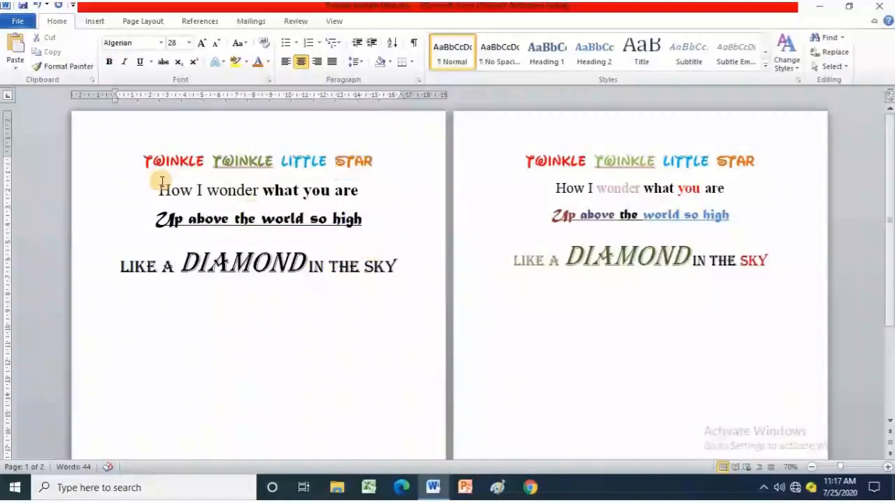
Step: Apply the current orange font colour to "wonder" in the second line of the first-page rhyme
double_click(235, 190)
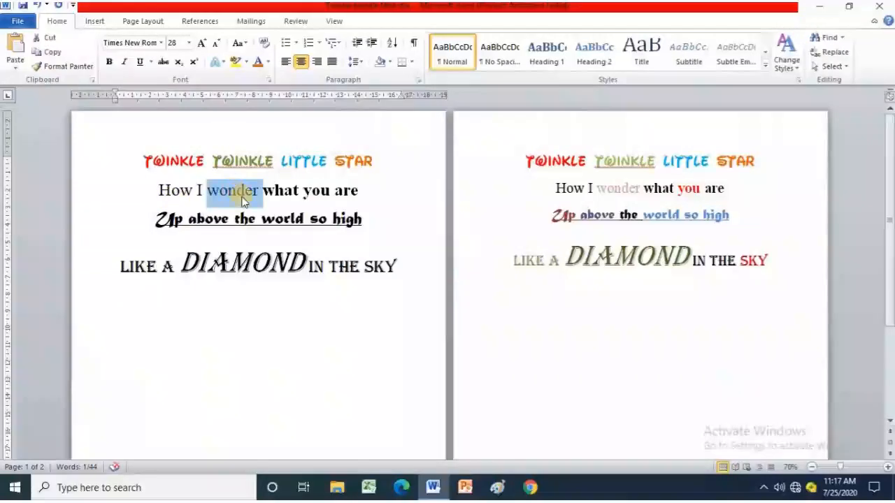
left_click(257, 62)
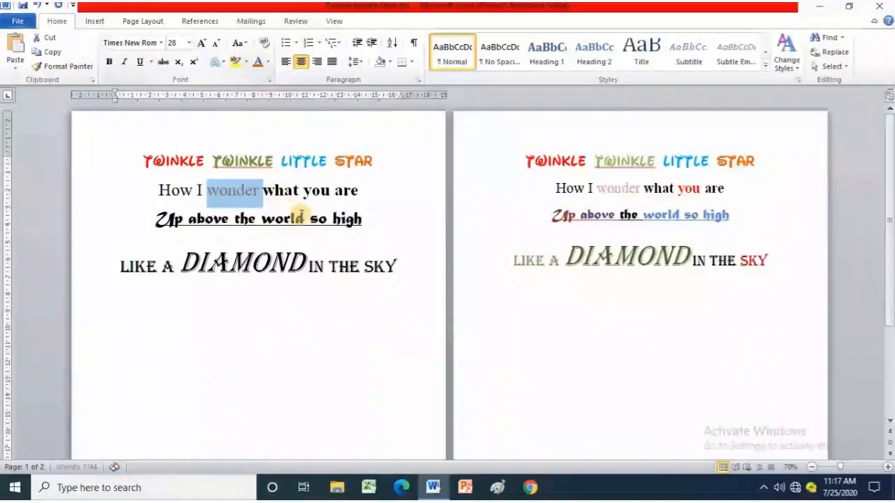
left_click(333, 219)
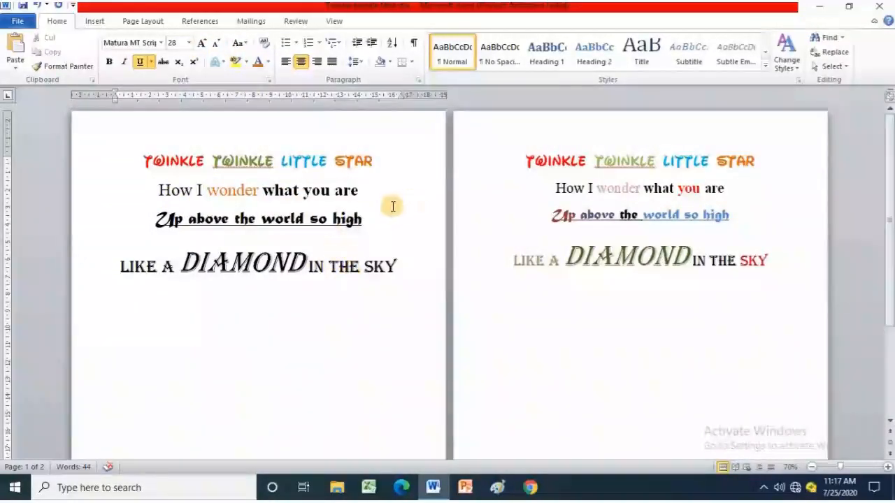
Step: Set the font colour of "you" in the second line of the first-page rhyme to red
double_click(316, 190)
left_click(355, 219)
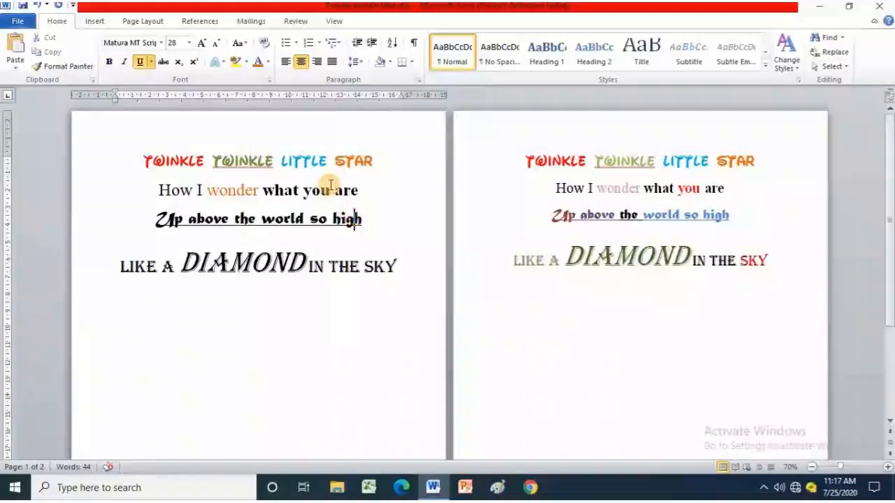
double_click(316, 190)
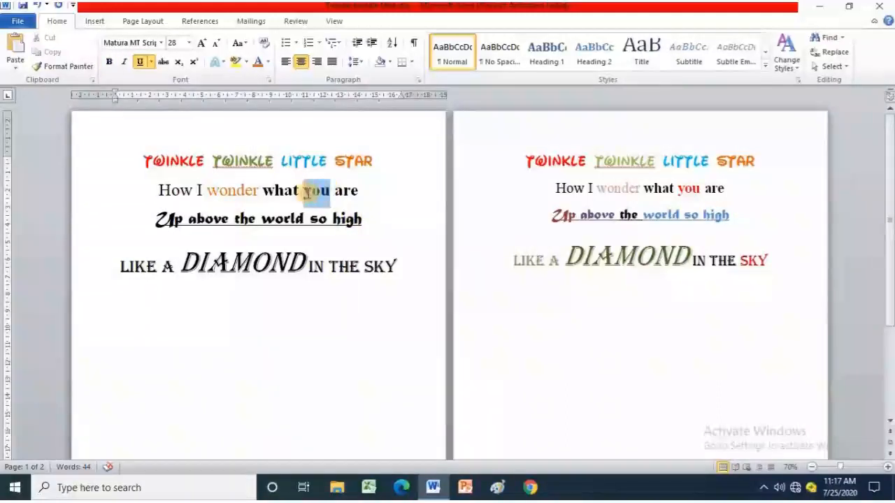
left_click(267, 62)
left_click(269, 173)
left_click(327, 250)
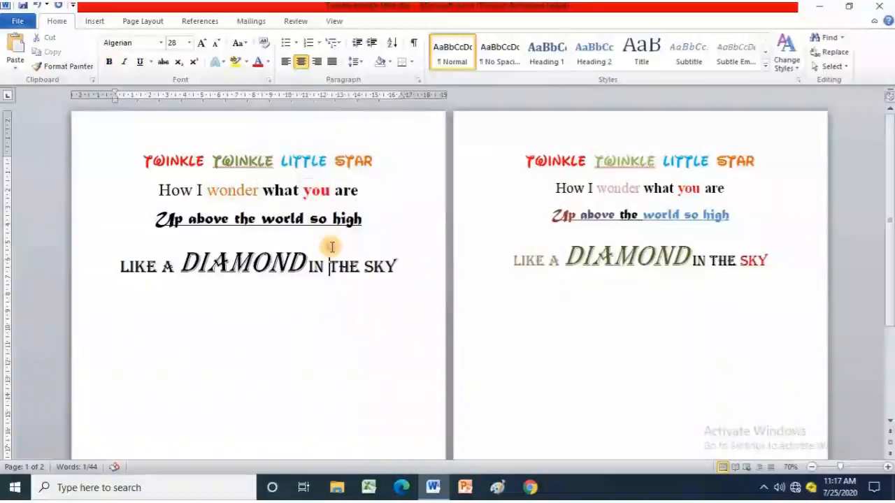
Step: Colour "world so high" blue and "Up" dark red in the third line of the first-page rhyme
left_click_drag(262, 218, 362, 213)
left_click(267, 61)
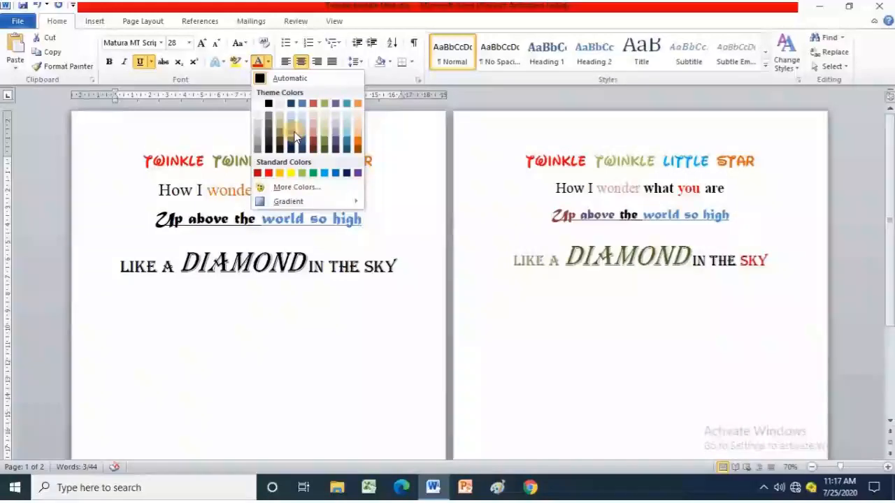
left_click(324, 173)
left_click(339, 225)
left_click(182, 219)
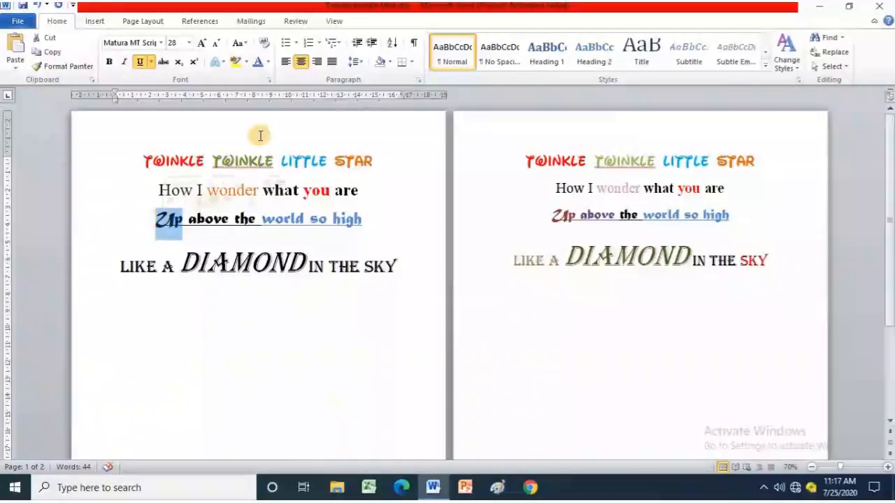
left_click(267, 62)
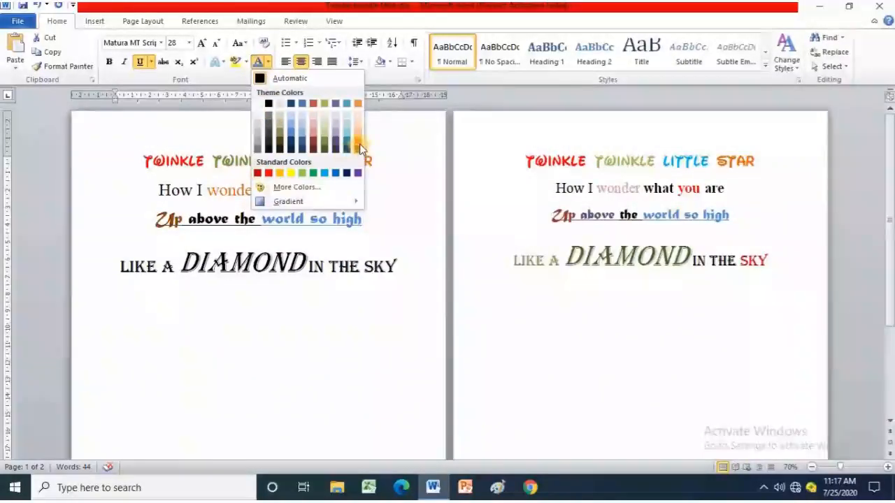
left_click(313, 147)
left_click(294, 269)
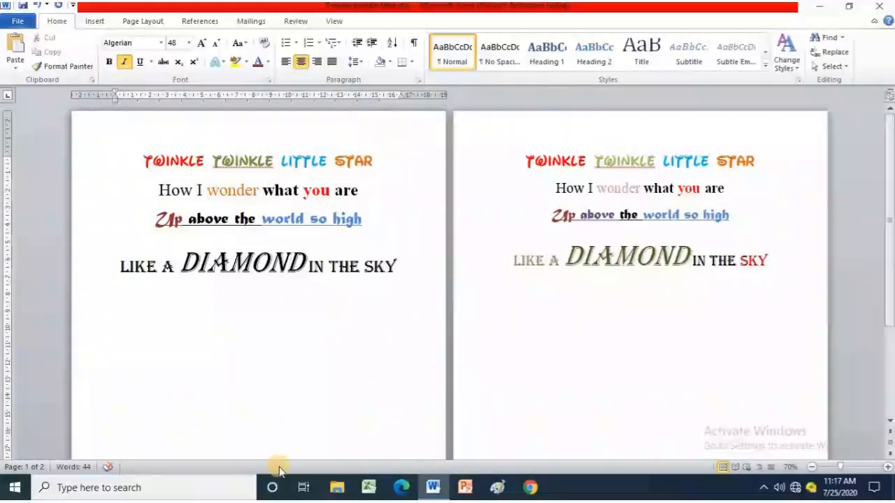
Step: In the last line of the first-page rhyme, colour "LIKE A" dark tan and "DIAMOND" Olive Green, Accent 3, Darker 50%
left_click_drag(119, 265, 172, 266)
left_click(265, 63)
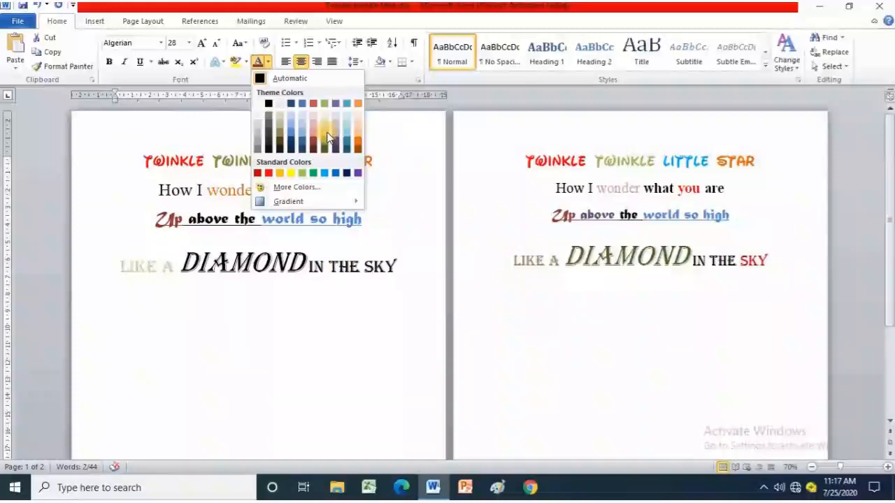
left_click(279, 134)
left_click(297, 325)
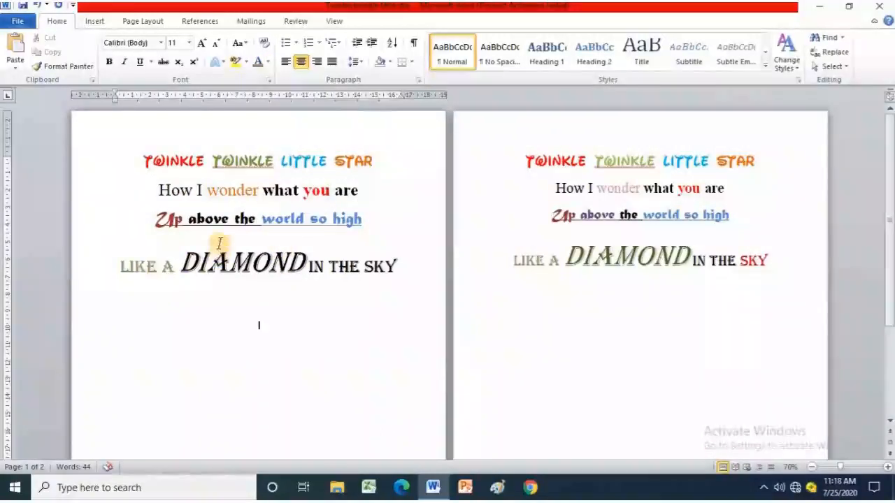
left_click_drag(180, 260, 308, 251)
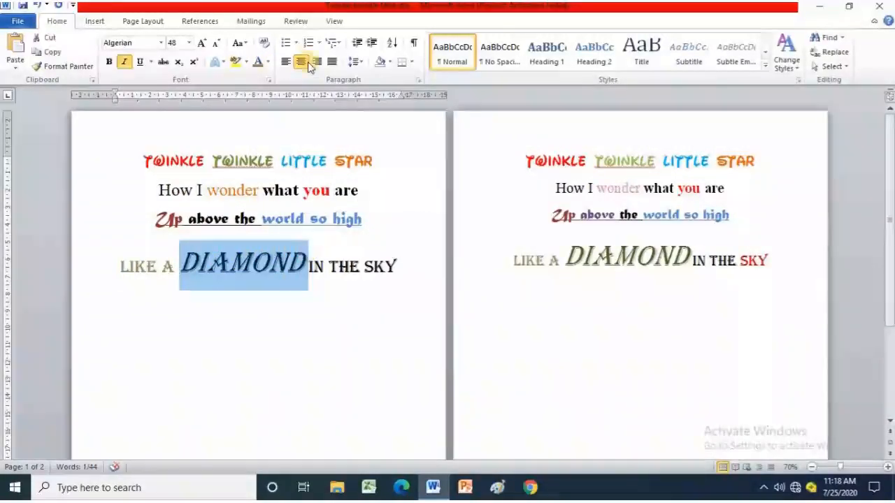
left_click(267, 61)
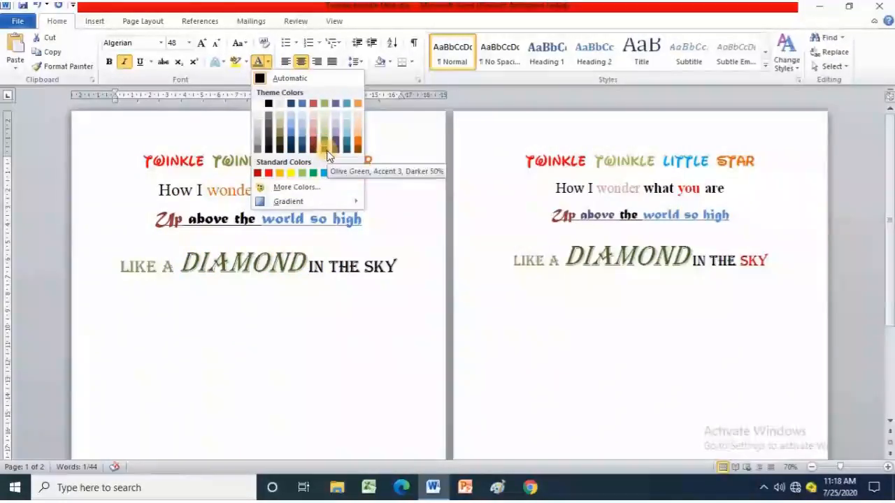
left_click(329, 155)
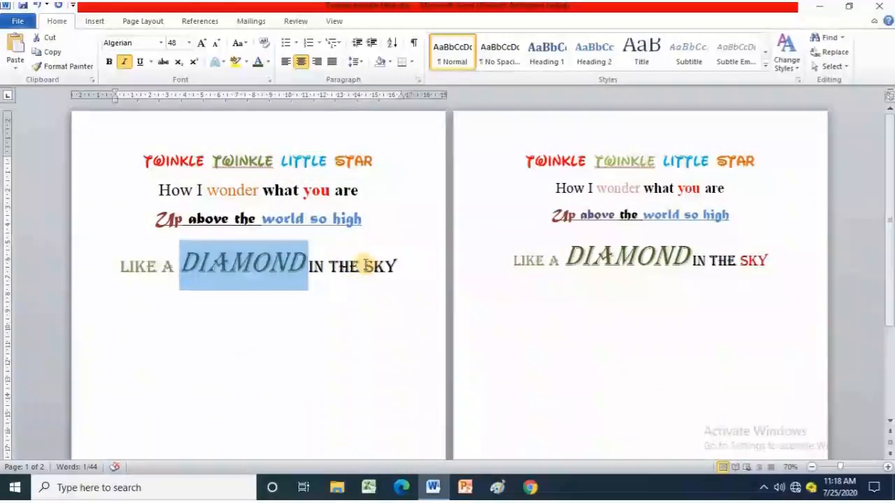
Step: Set the font colour of "SKY" in the last line of the first-page rhyme to dark red
double_click(389, 264)
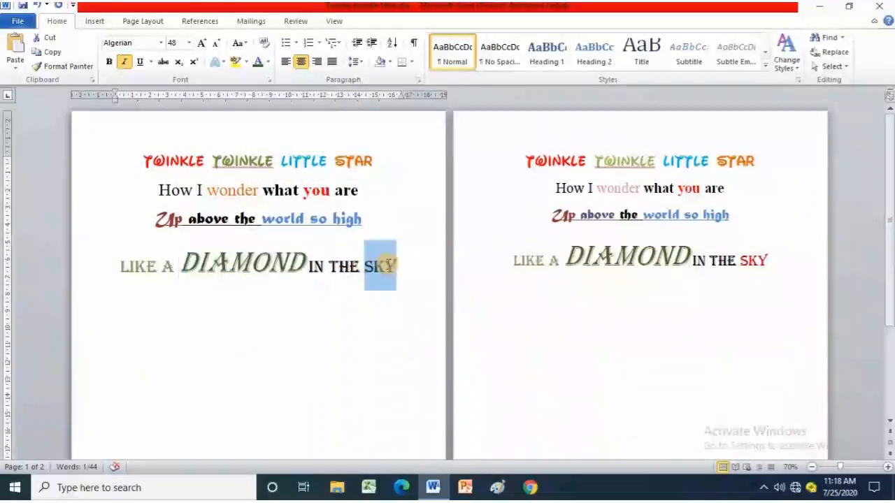
left_click(268, 61)
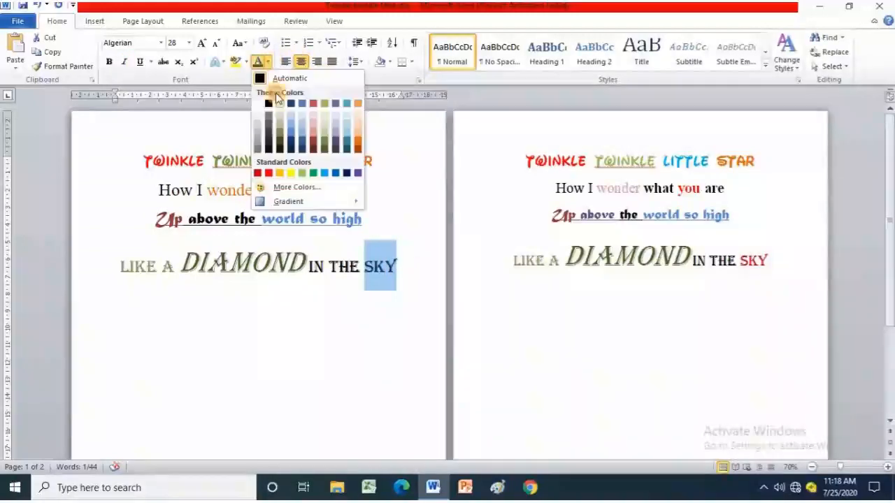
left_click(259, 174)
left_click(365, 237)
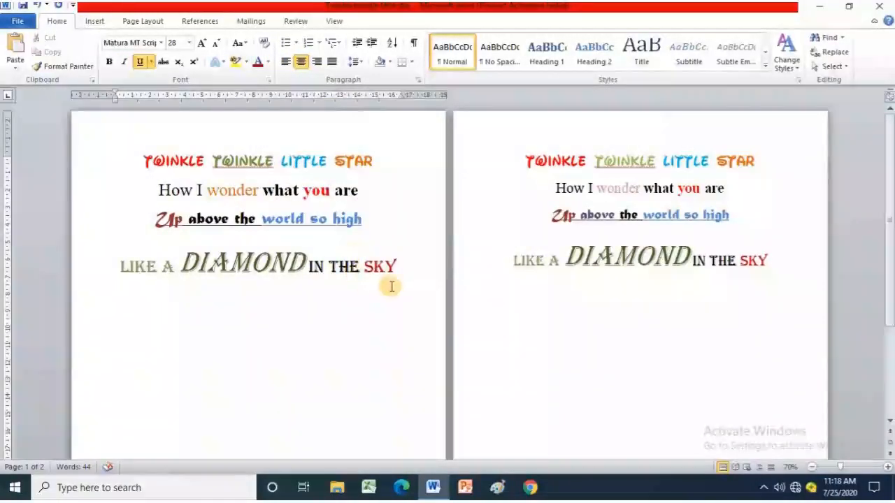
Step: Set the font colour of "wonder" in the second line of the first-page rhyme to pale pink
left_click_drag(259, 190, 207, 190)
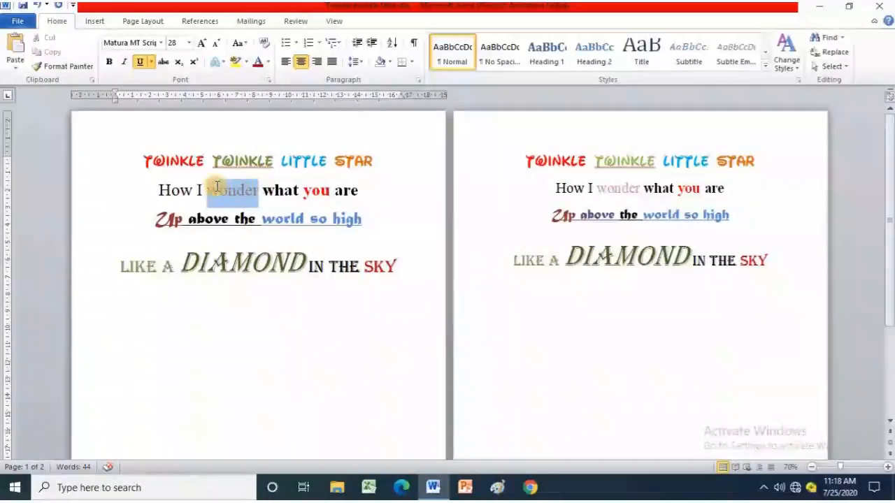
left_click(267, 62)
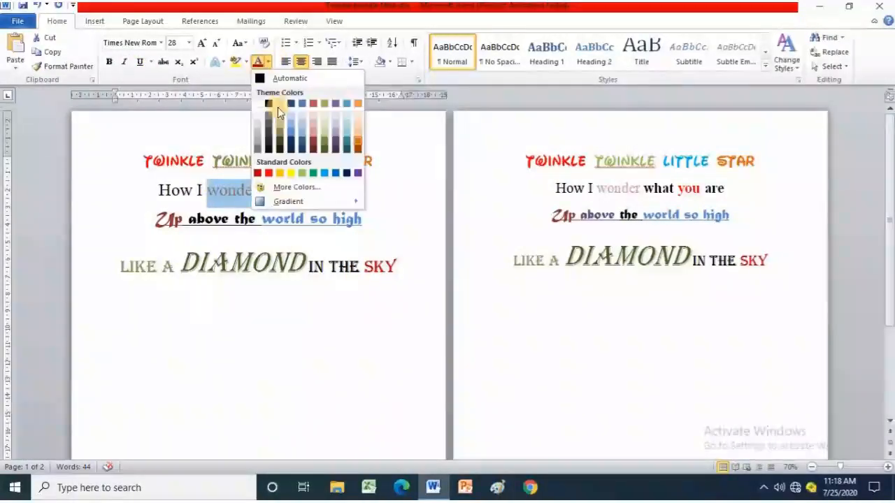
left_click(315, 132)
left_click(386, 232)
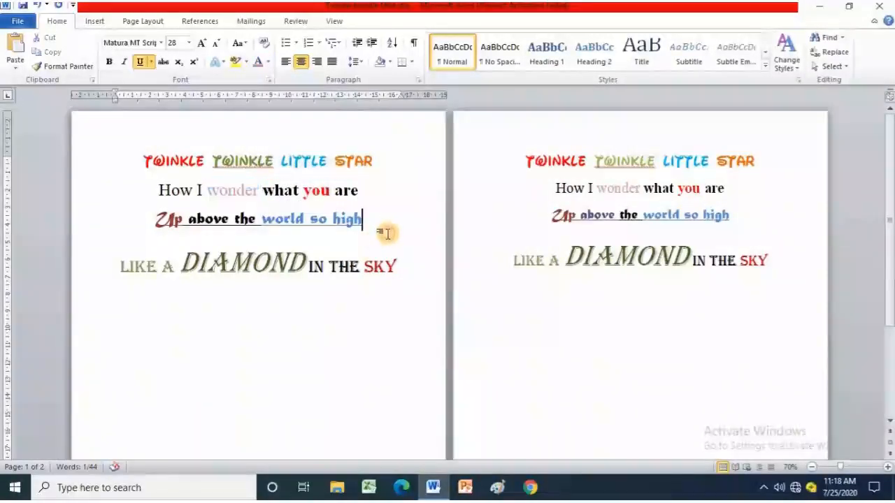
Step: Increase the font size of the empty line below the first-page rhyme to 28
left_click(246, 330)
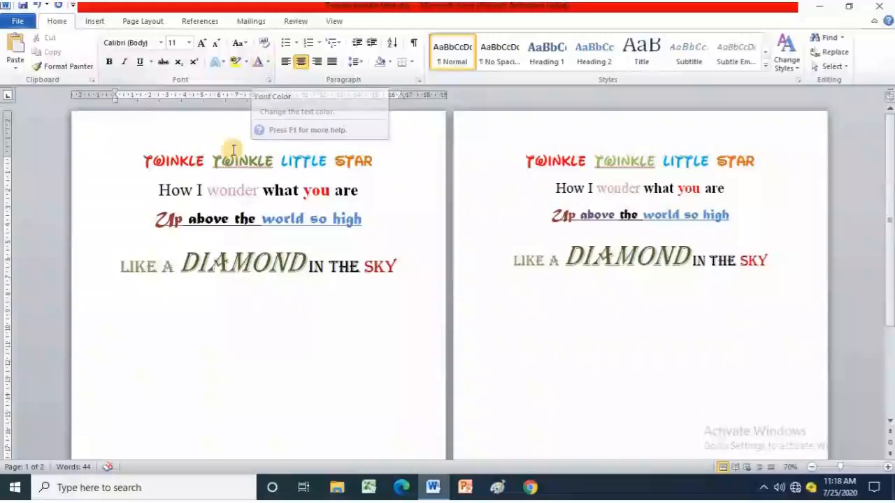
key("ctrl+shift+period")
key("ctrl+shift+period")
key("ctrl+shift+period")
key("ctrl+shift+period")
key("ctrl+shift+period")
key("ctrl+shift+period")
key("ctrl+shift+period")
key("ctrl+shift+period")
key("ctrl+shift+period")
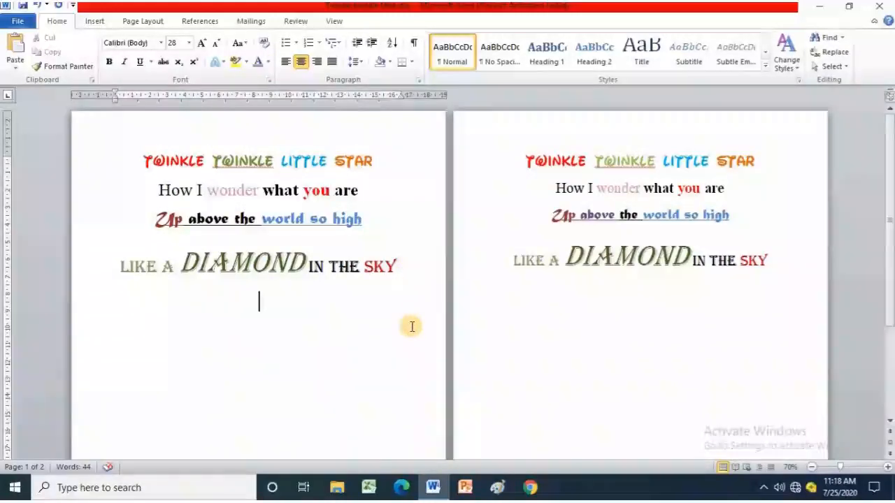
Step: Enter the sentence "I study in Taktse" on the line below the first-page rhyme
type("gs")
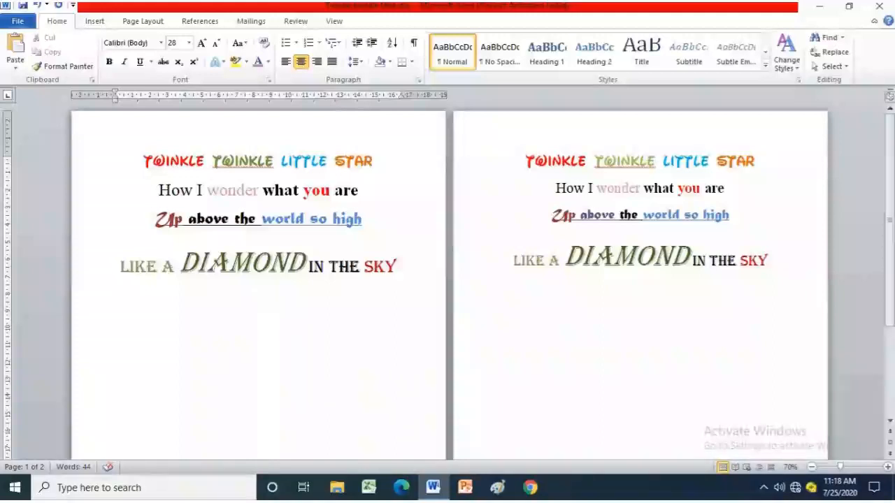
type("I study in")
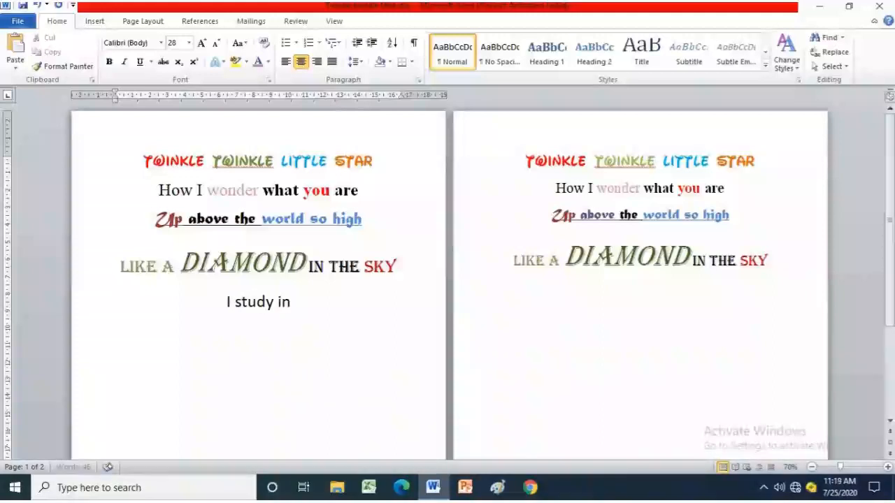
type(" Taktse")
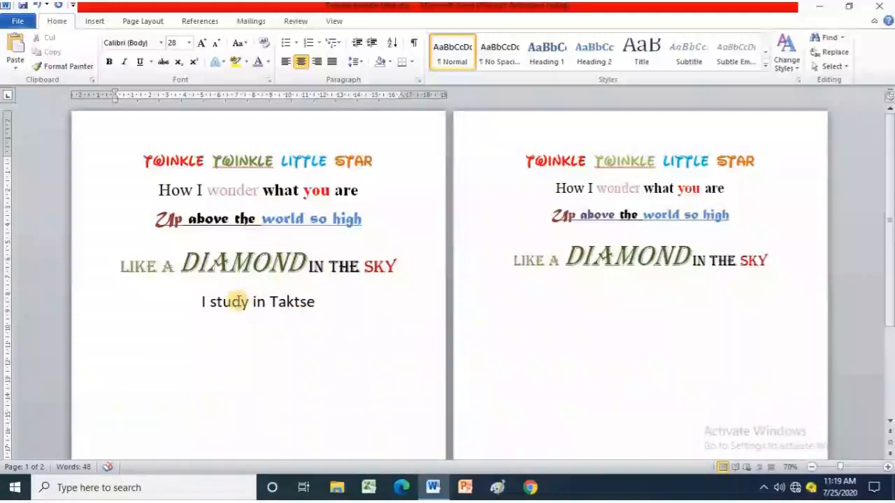
Step: Move the sentence "I study in Taktse" down by inserting two empty lines above it
left_click(202, 301)
key("Return")
key("Return")
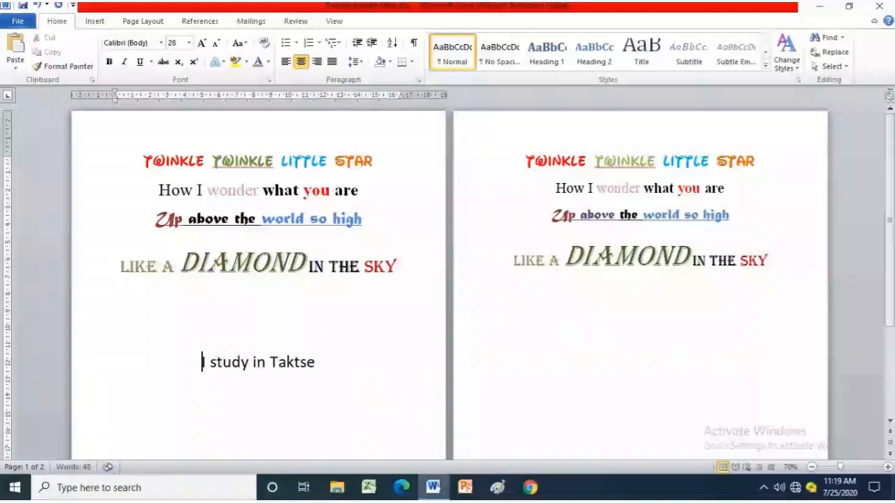
left_click(265, 362)
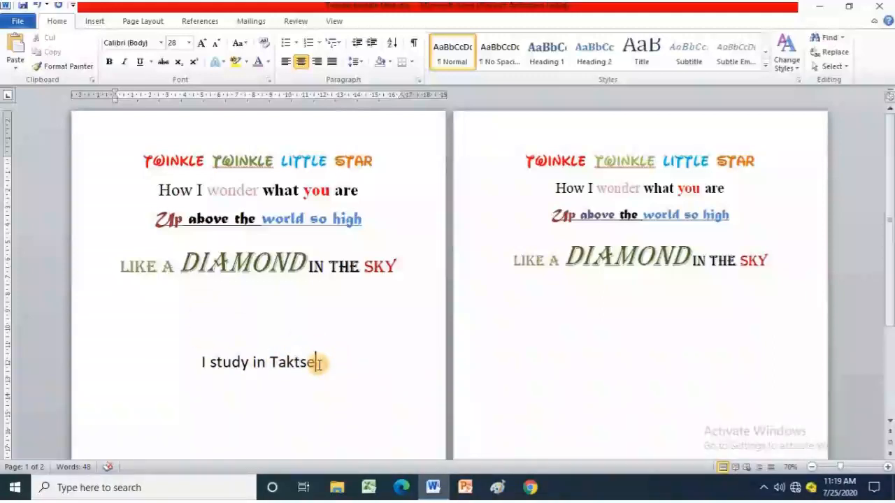
left_click_drag(318, 363, 197, 364)
left_click(320, 363)
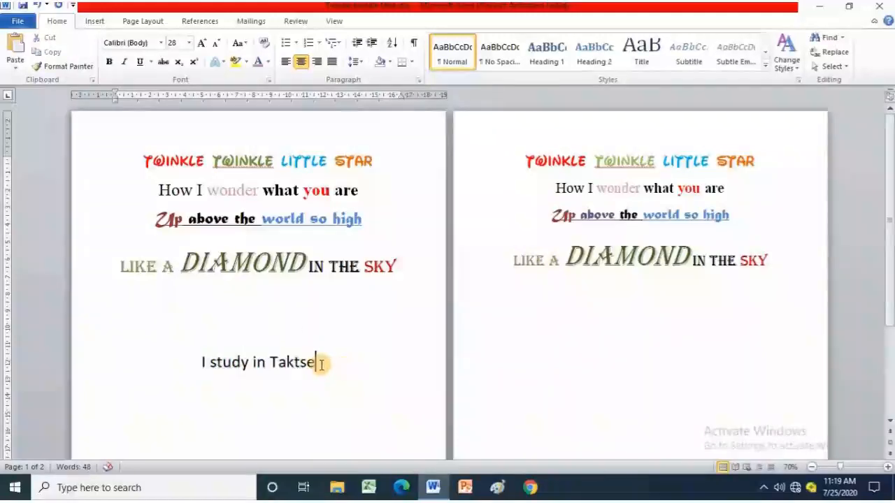
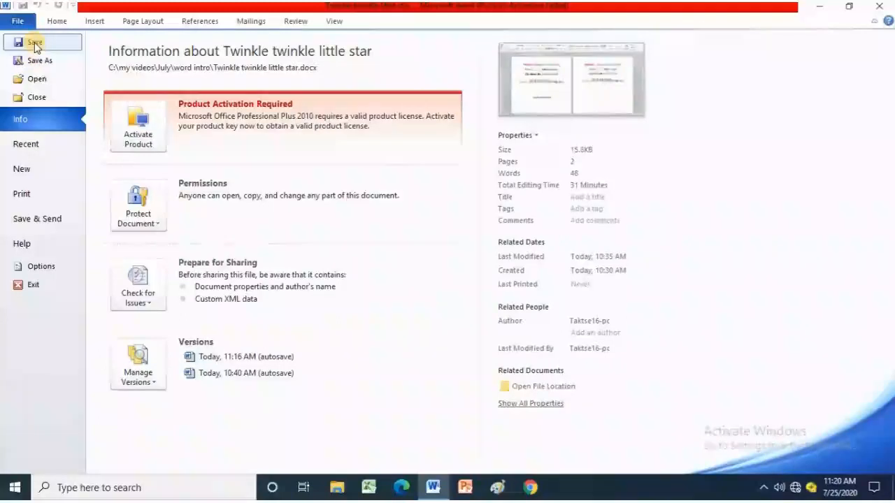
Step: Save the changes to the existing "Twinkle twinkle little star" document
left_click(35, 44)
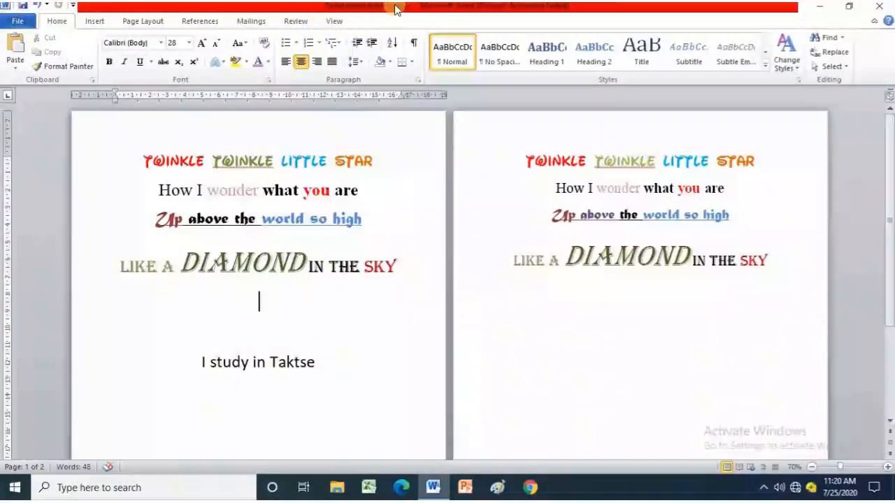
left_click(17, 21)
left_click(42, 62)
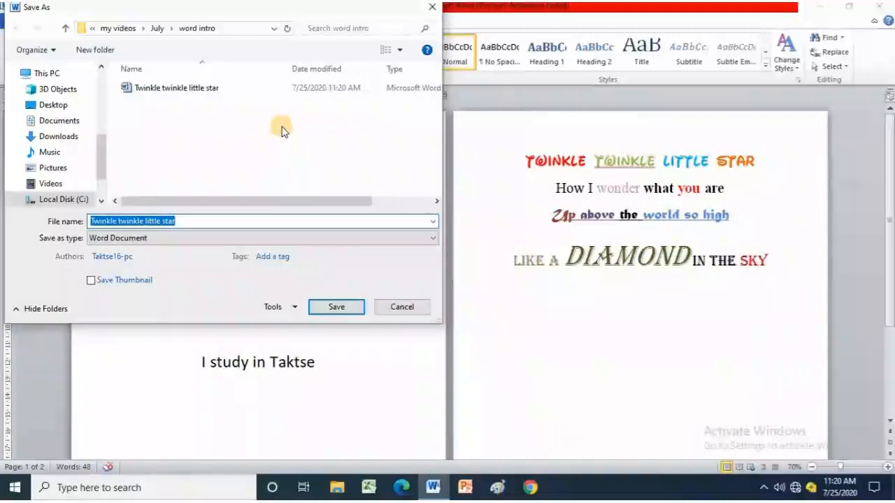
left_click(433, 8)
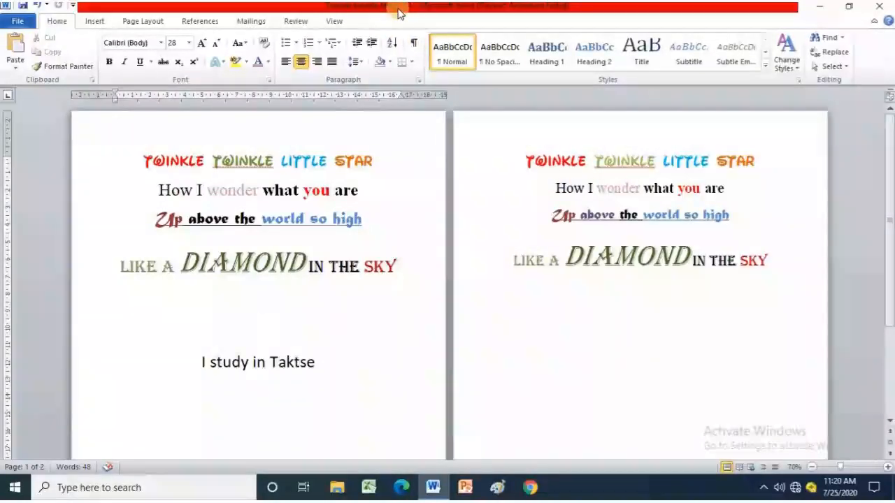
Step: Save the document again under its current name and location
left_click(17, 21)
left_click(34, 40)
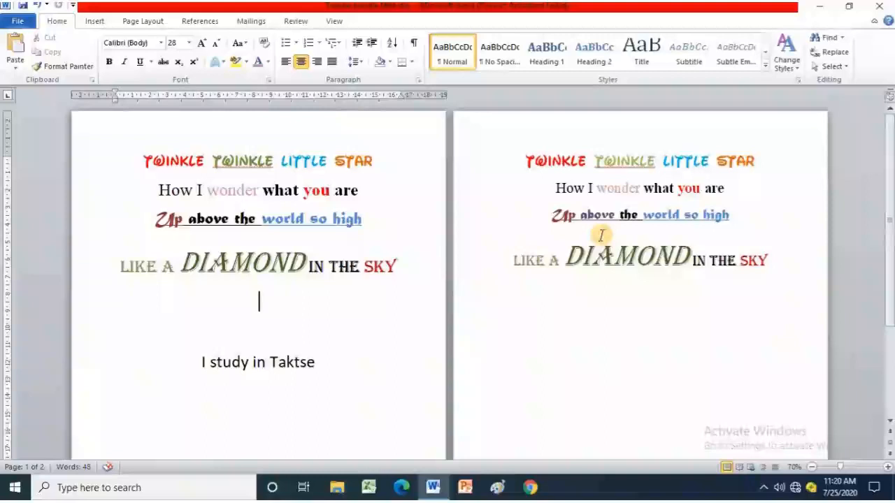
left_click(17, 21)
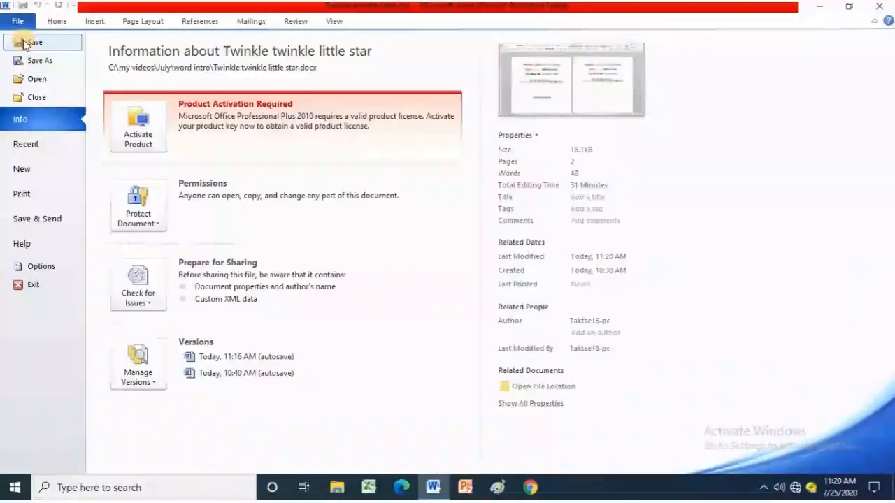
left_click(28, 43)
Step: Start saving a copy of the document, choosing the Documents folder and the file name "My file"
left_click(17, 22)
left_click(28, 60)
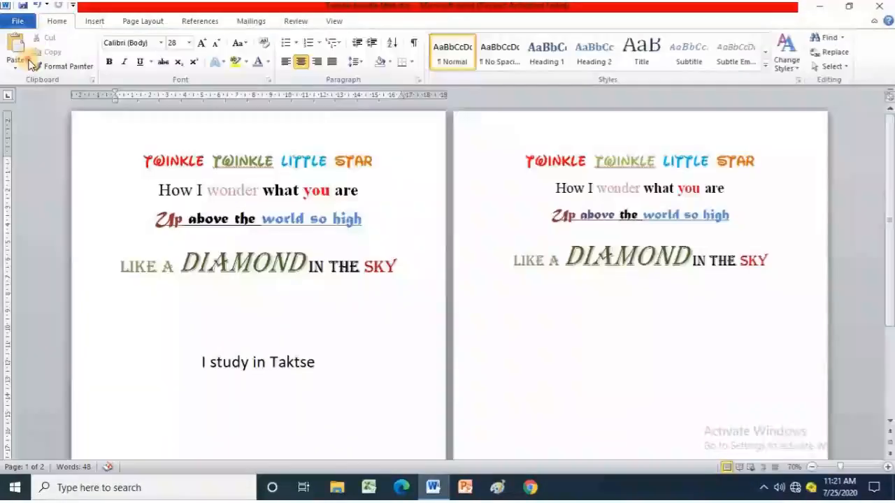
left_click_drag(171, 9, 320, 24)
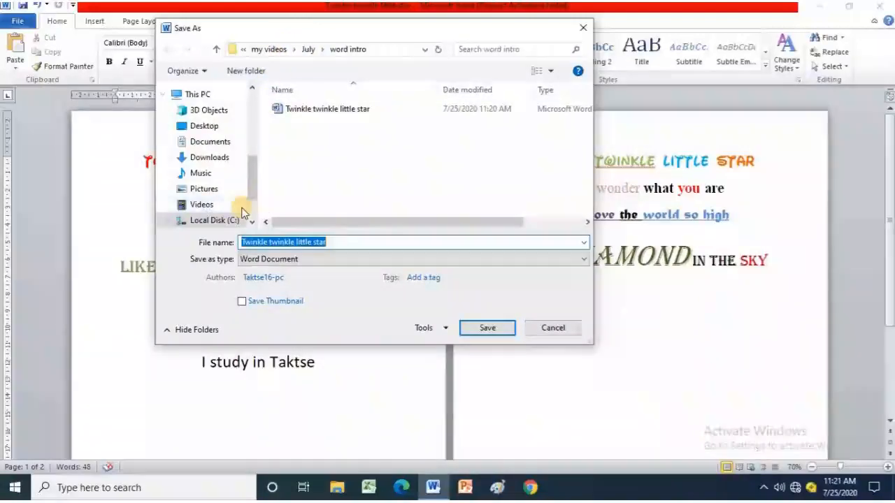
left_click(198, 142)
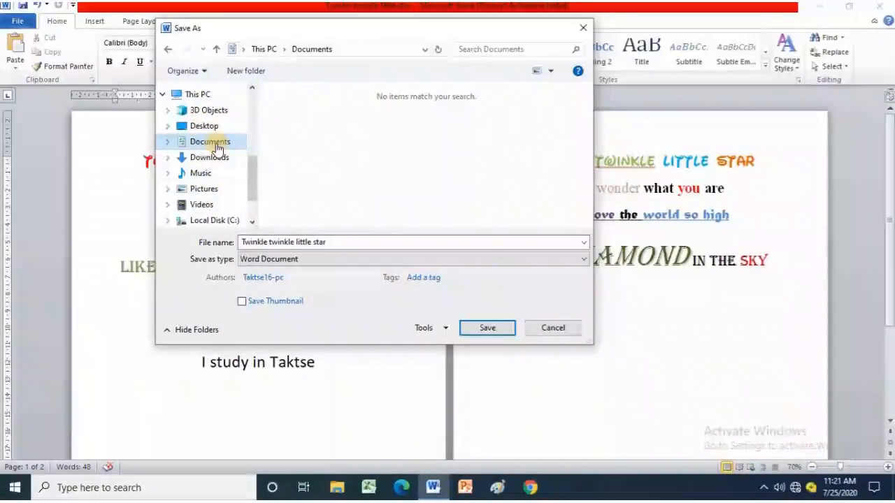
left_click(338, 241)
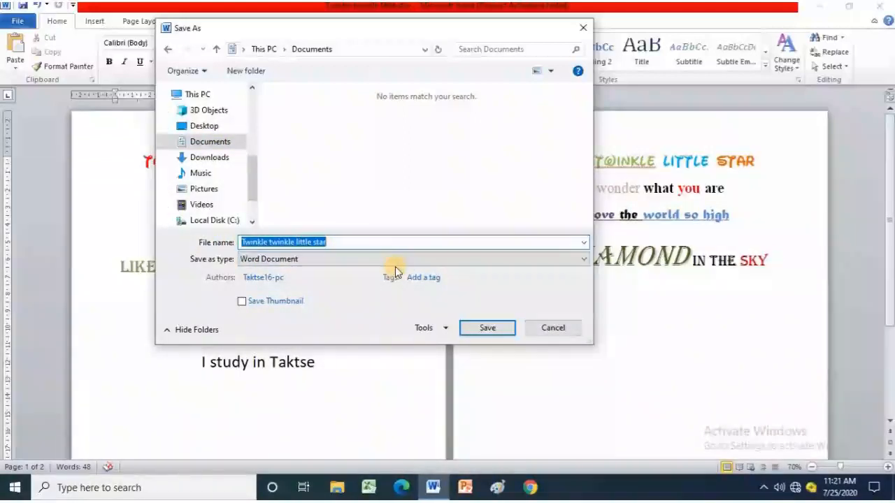
type("My file")
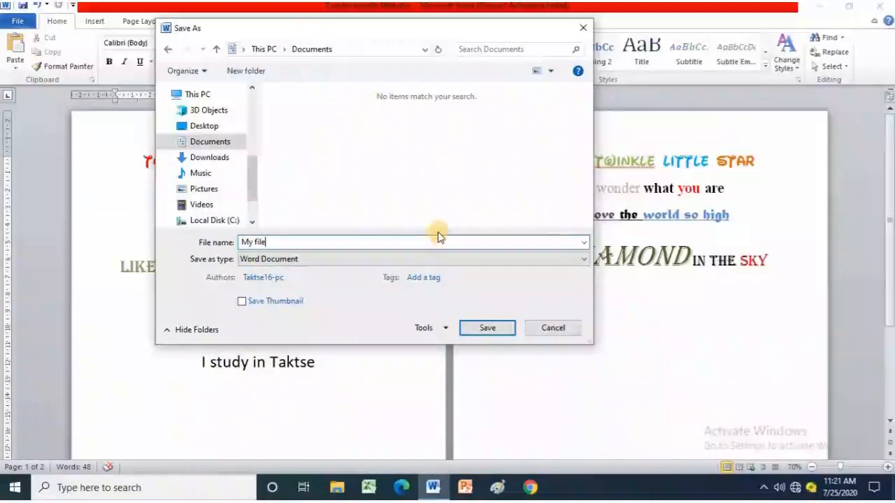
Step: Switch the save location to Downloads and Desktop, return it to Documents, and save the copy as "My file"
left_click(214, 142)
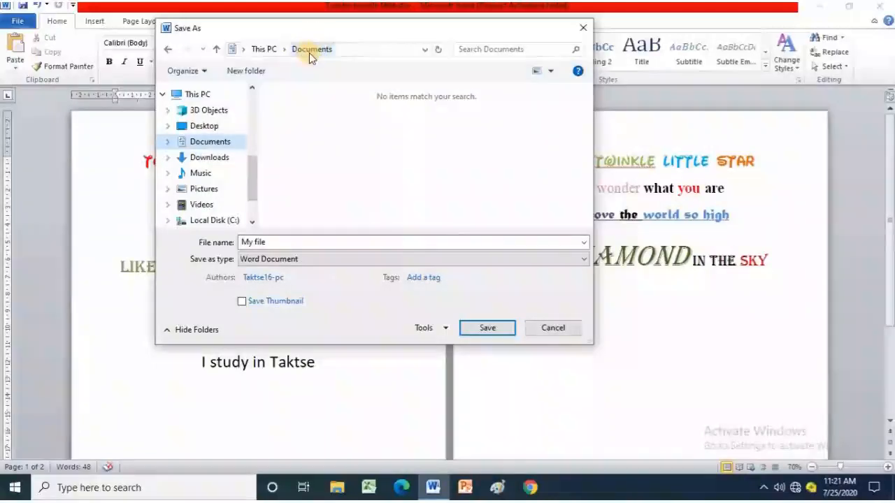
left_click(210, 158)
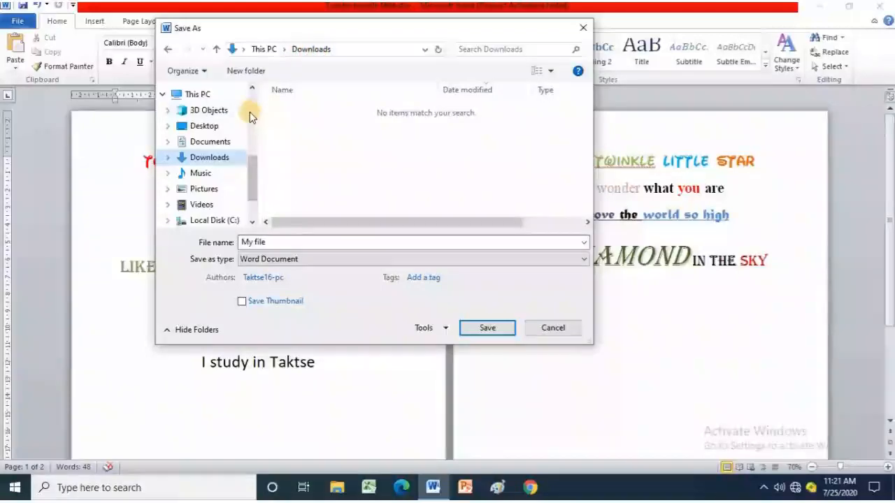
left_click(201, 129)
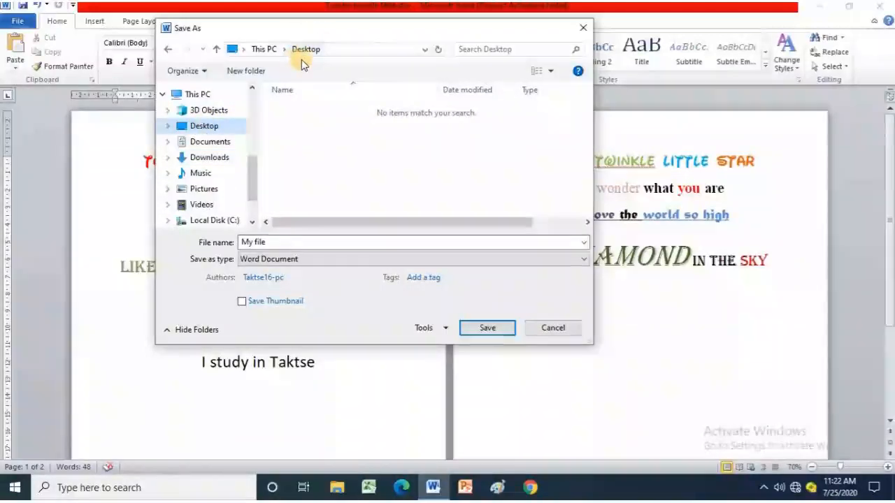
left_click(213, 143)
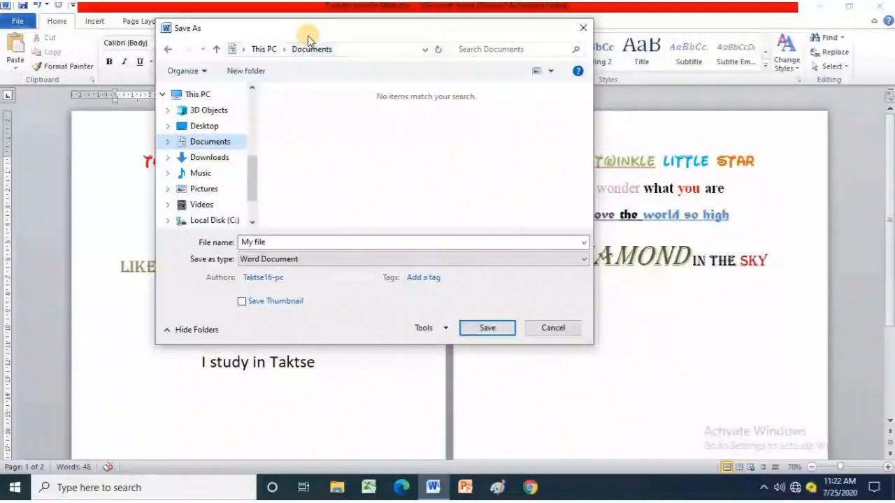
left_click(273, 242)
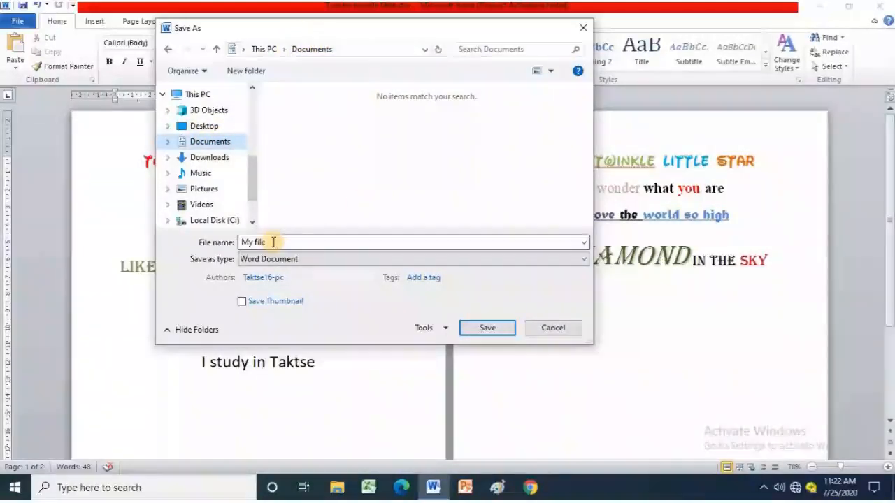
left_click(499, 327)
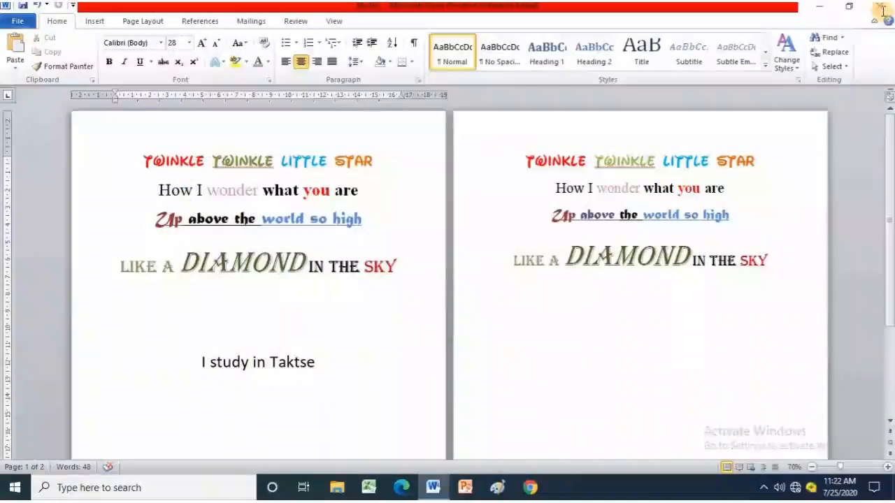
Step: Close Word and reopen "My file" from the Documents folder in File Explorer
left_click(879, 8)
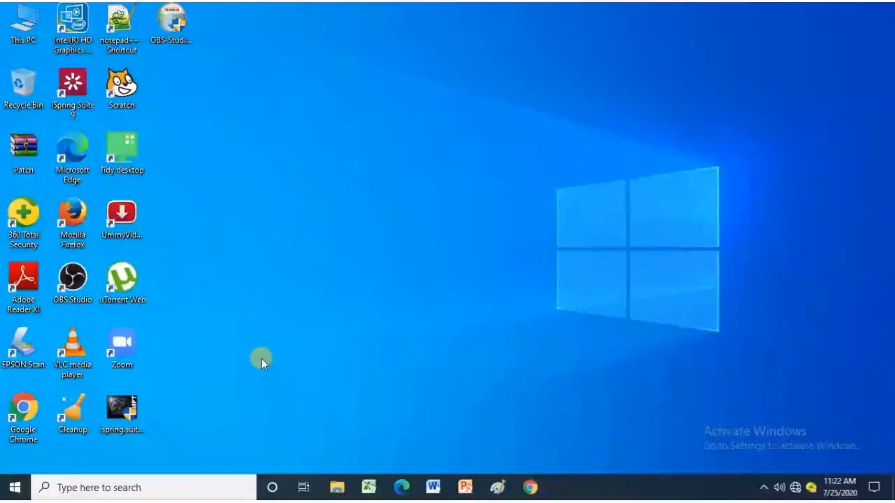
left_click(341, 492)
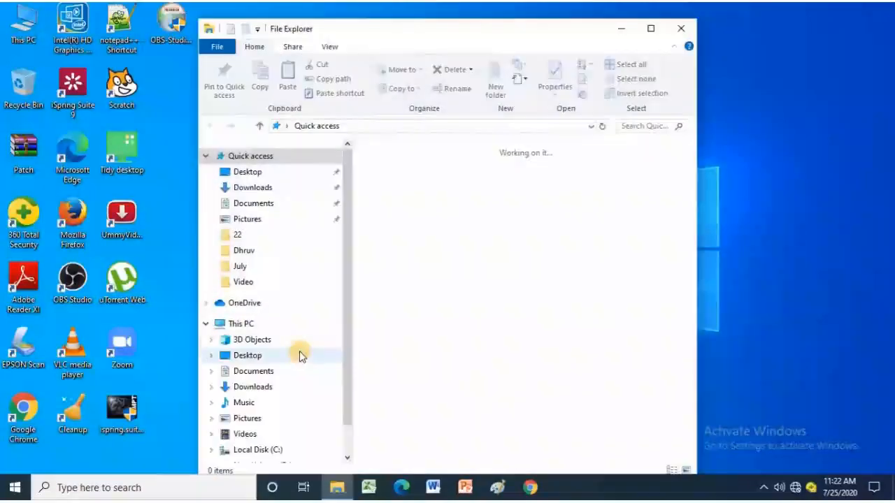
left_click(650, 28)
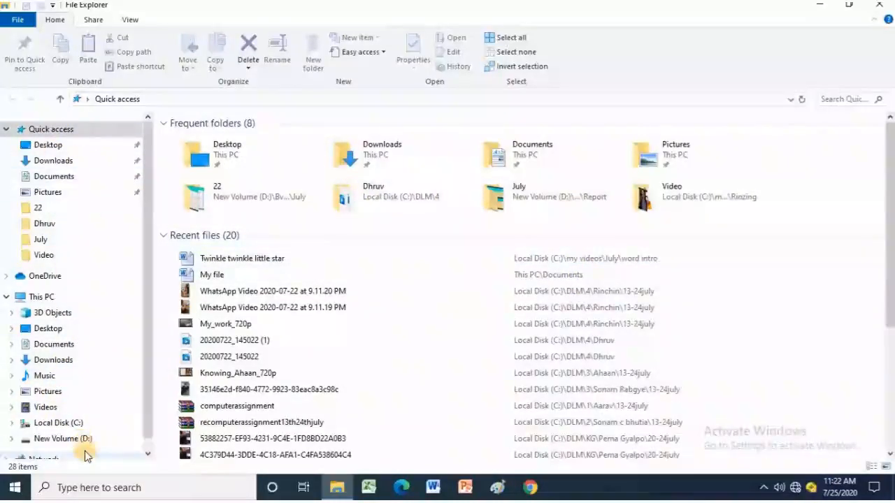
left_click(54, 344)
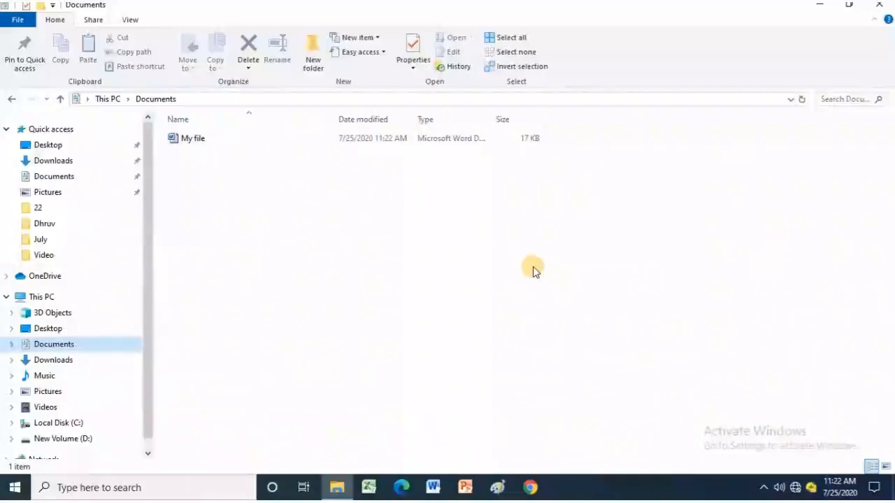
double_click(190, 141)
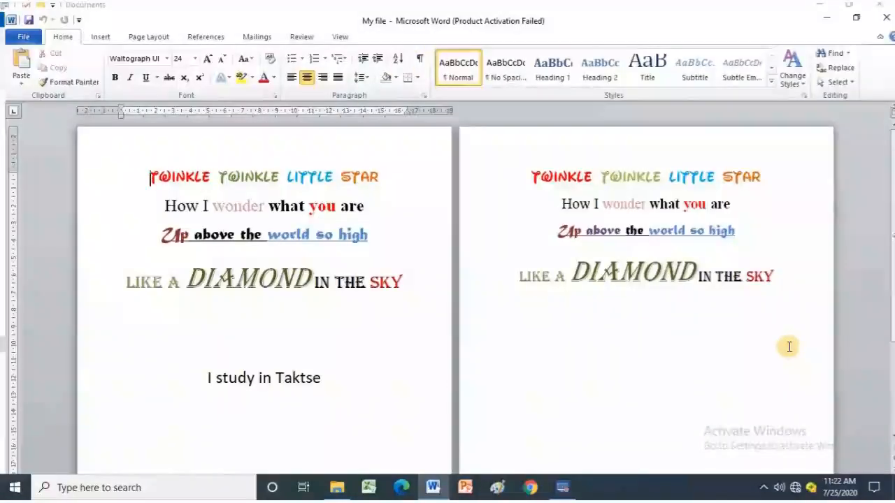
left_click(586, 382)
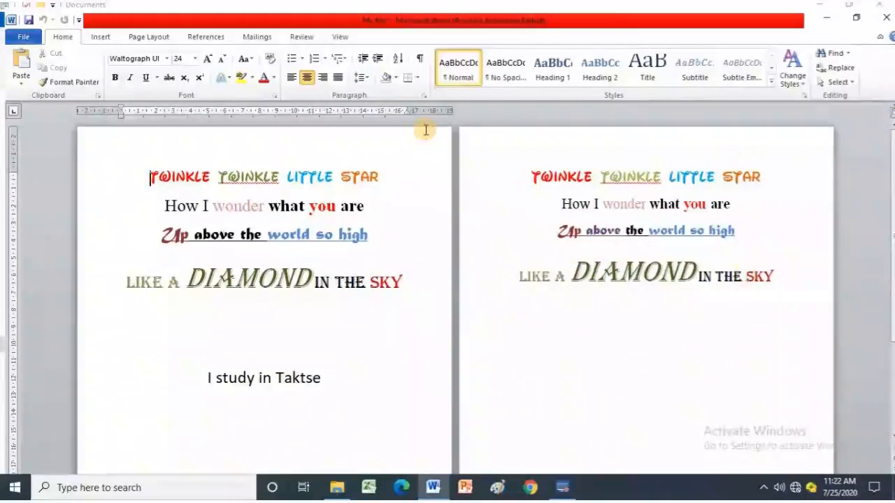
Step: Close the "My file" document and the File Explorer window
left_click(885, 18)
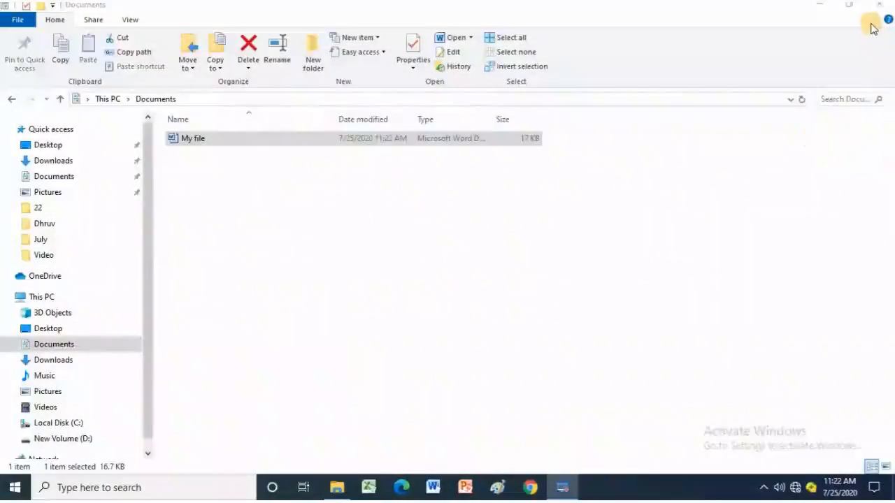
left_click(883, 7)
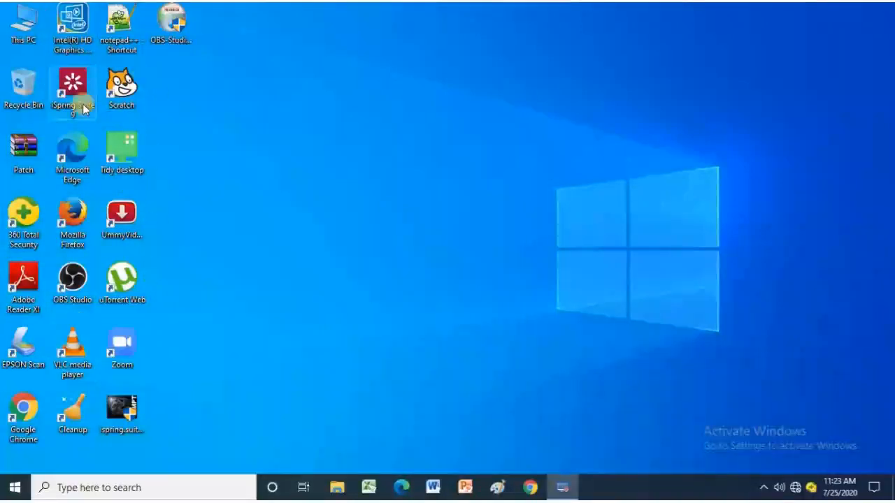
Step: Look through the installed programs and locate Microsoft Word 2010 in the Microsoft Office group
left_click(14, 487)
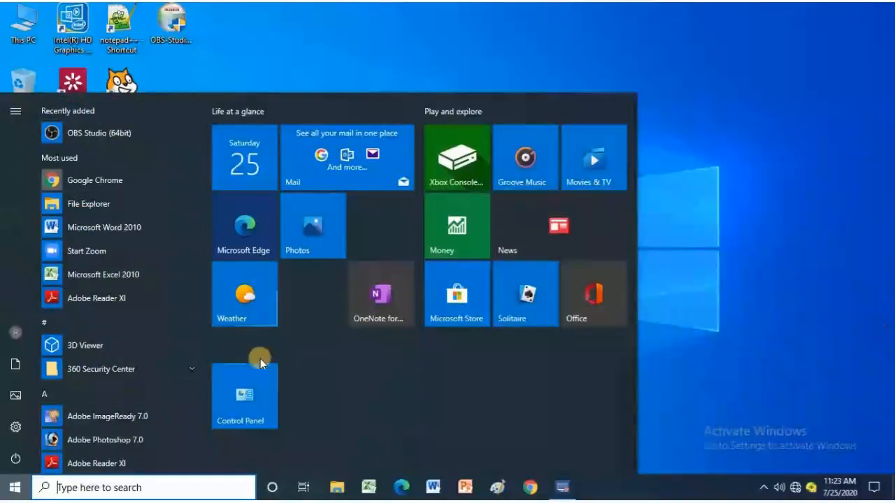
scroll(117, 363, "down", 3)
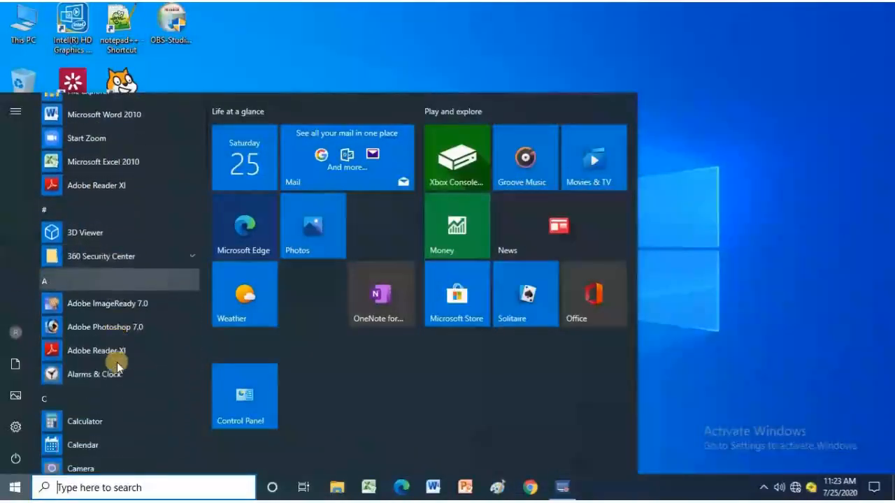
scroll(117, 362, "down", 6)
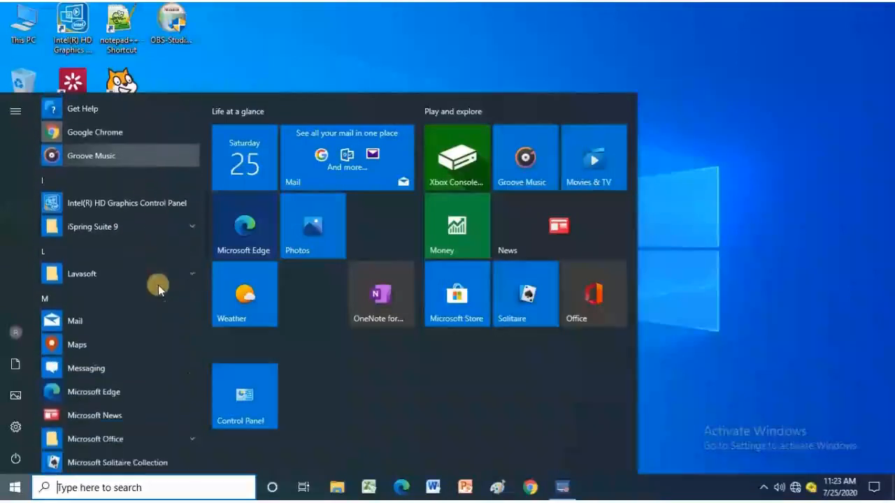
scroll(158, 286, "down", 3)
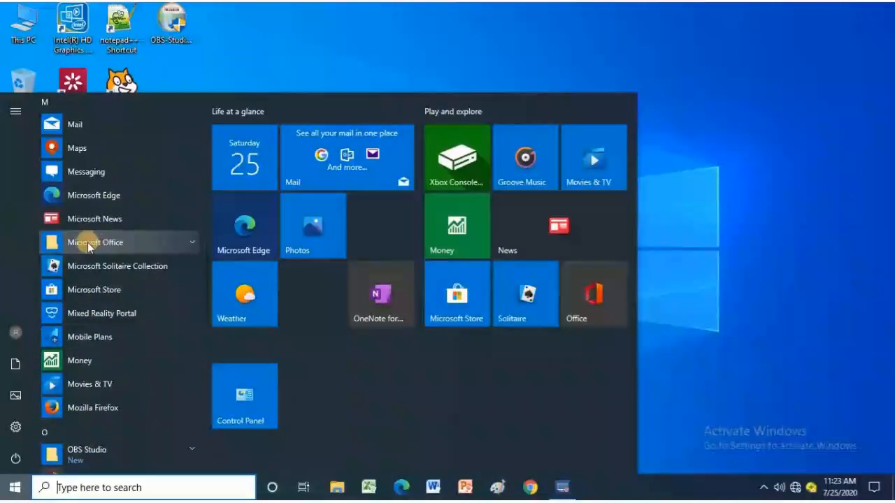
left_click(124, 245)
scroll(100, 244, "down", 1)
scroll(100, 247, "down", 2)
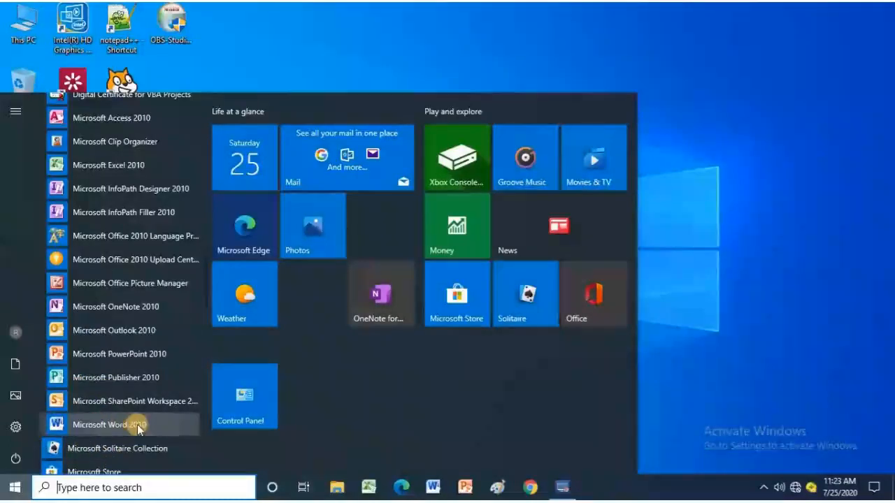
left_click(743, 264)
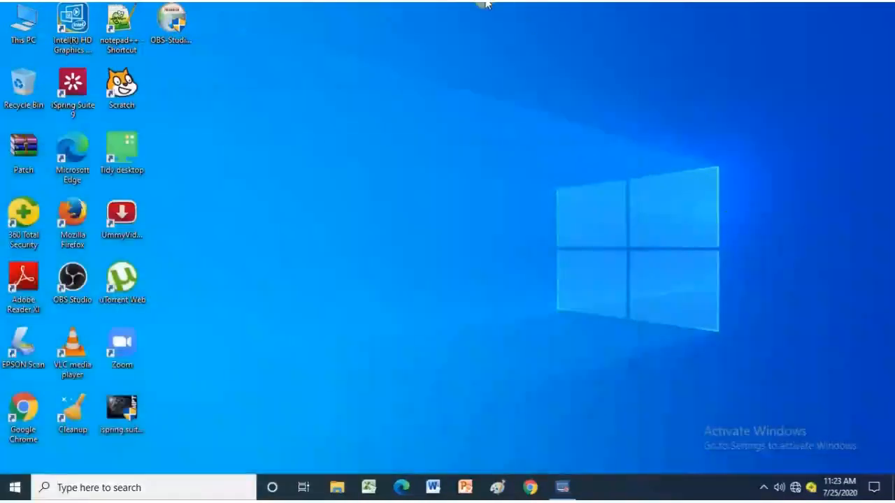
Step: Search Windows for "word", start Microsoft Word 2010 from the results, and dismiss the activation wizard
left_click(82, 487)
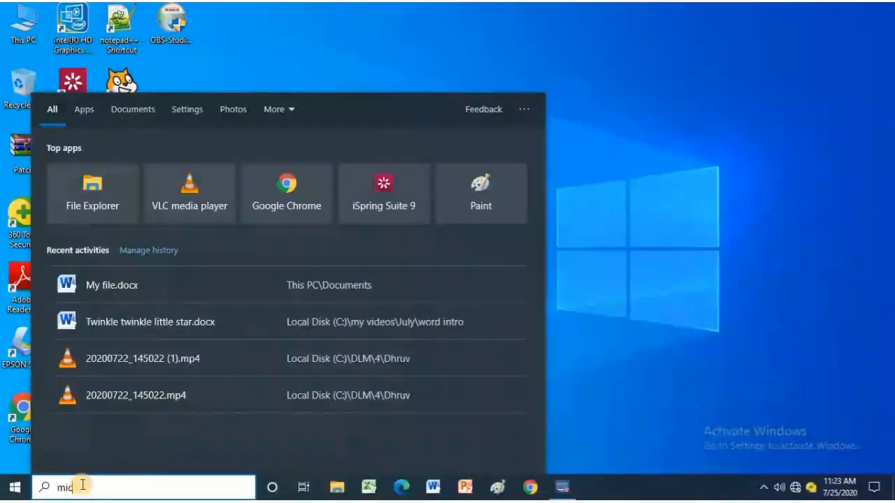
type("mic")
key("BackSpace")
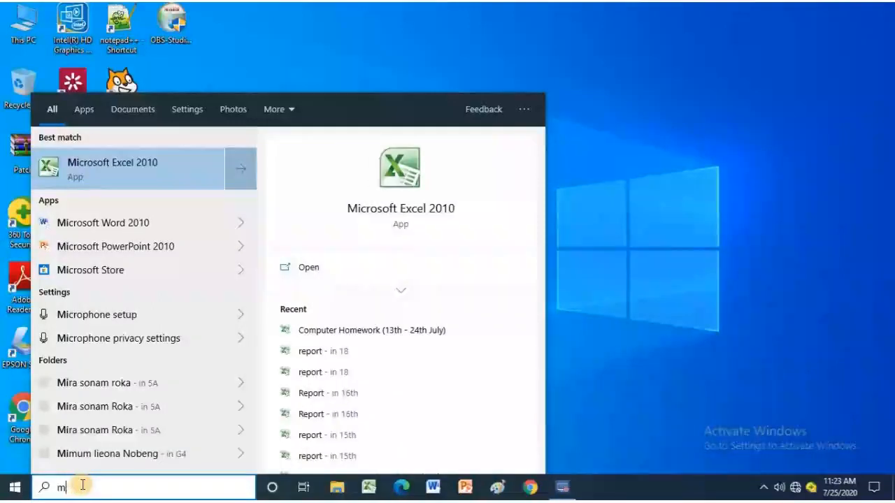
key("BackSpace")
type("s")
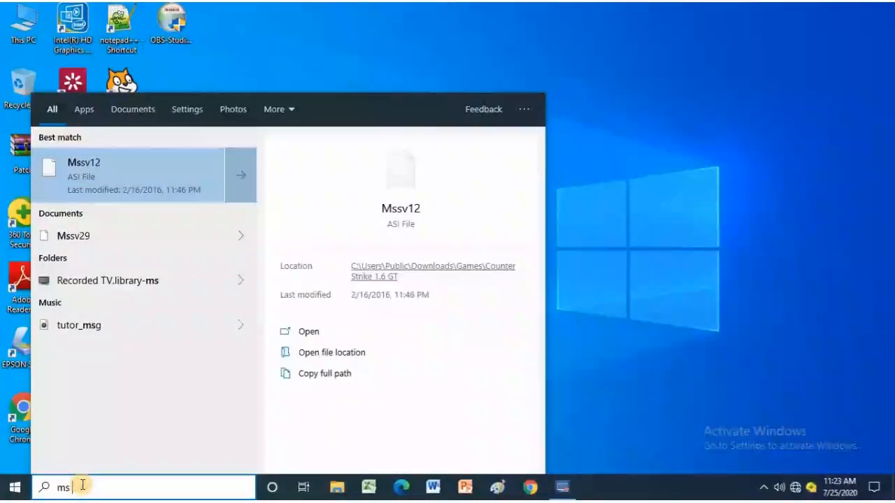
type("word")
key("BackSpace")
key("BackSpace")
key("BackSpace")
key("BackSpace")
type("word")
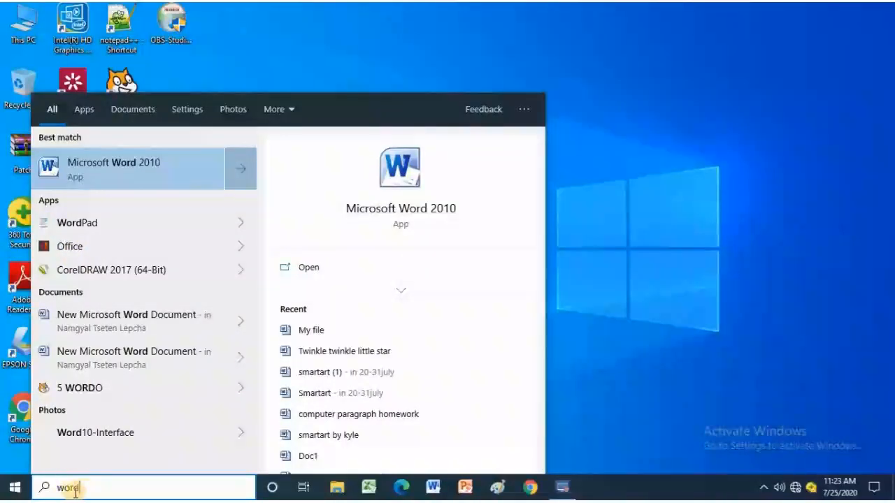
left_click(58, 162)
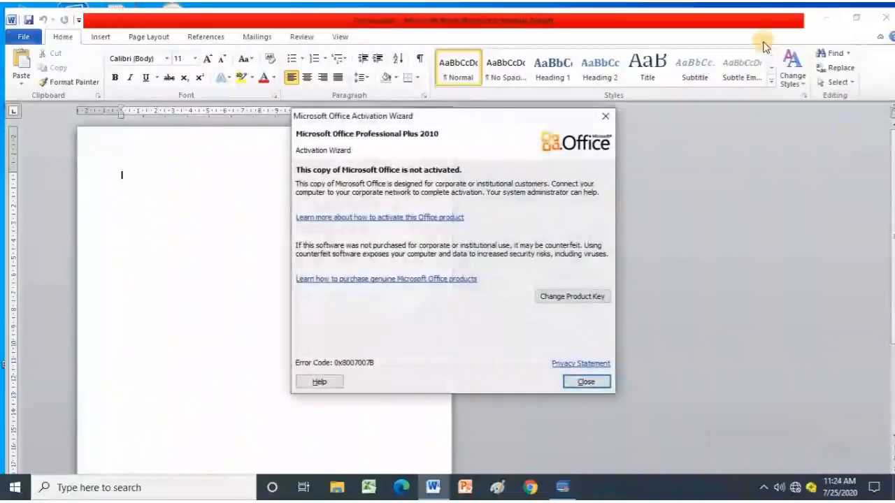
left_click(598, 382)
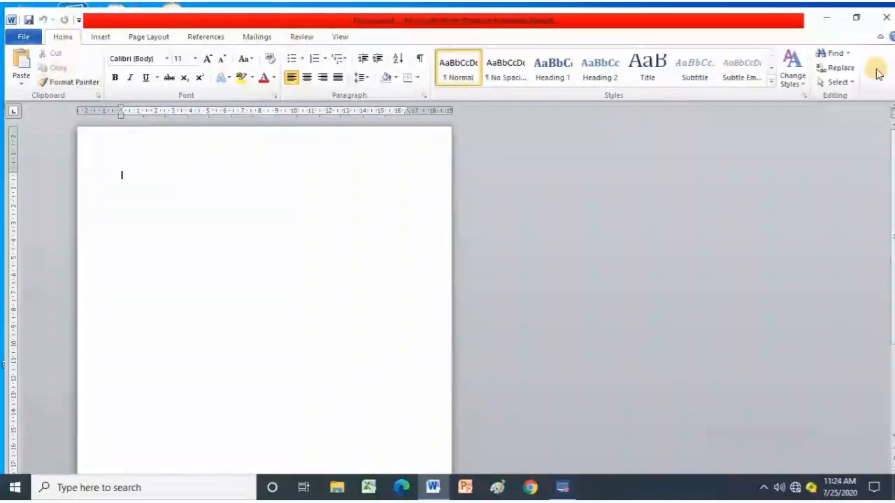
Step: Look through the Insert, Page Layout, References, Mailings, Review and View commands, and return to the Home commands
left_click(98, 37)
left_click(143, 37)
left_click(199, 36)
left_click(255, 39)
left_click(301, 36)
left_click(339, 36)
left_click(63, 38)
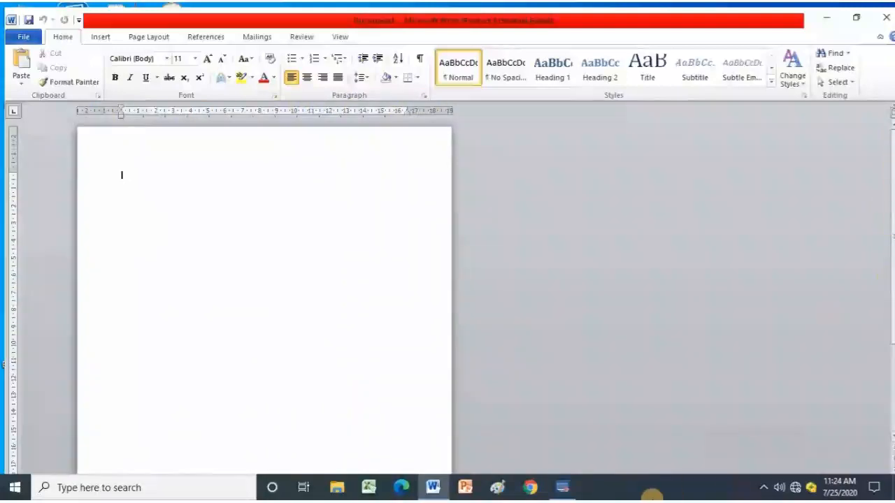
scroll(351, 403, "down", 1)
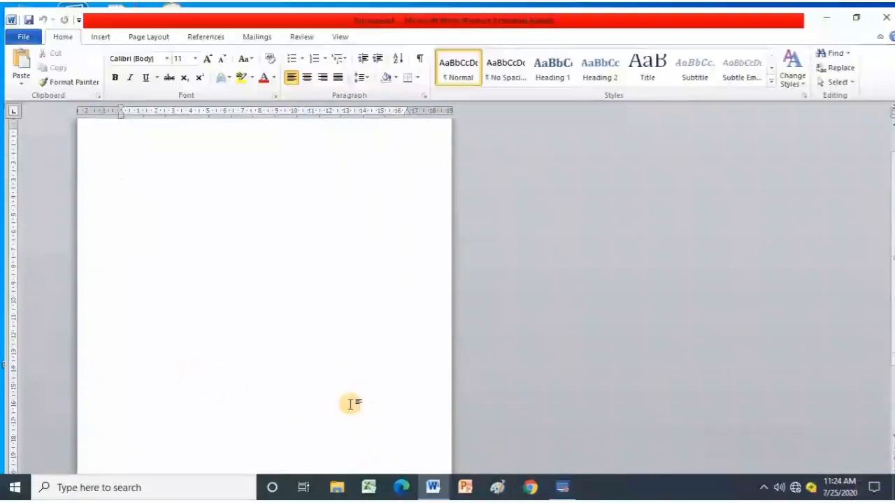
Step: Restore and maximize the Word window so it fits the screen, and set the page zoom to 100%
left_click(855, 18)
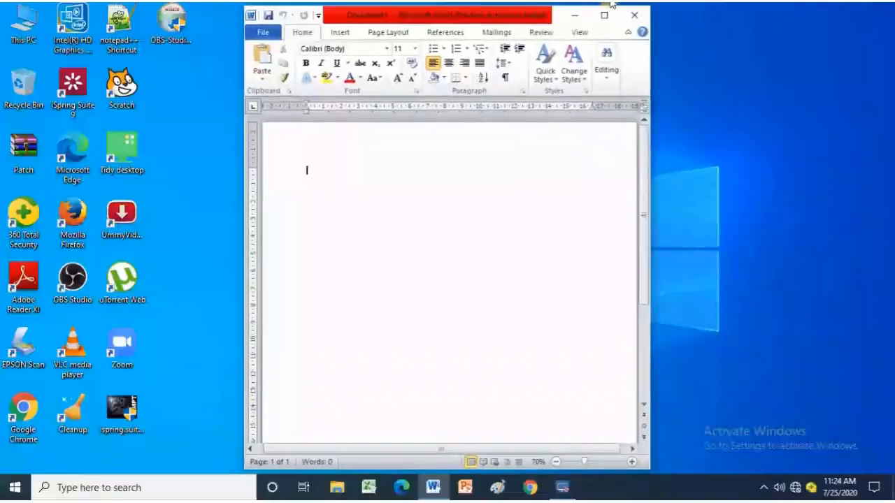
left_click(604, 14)
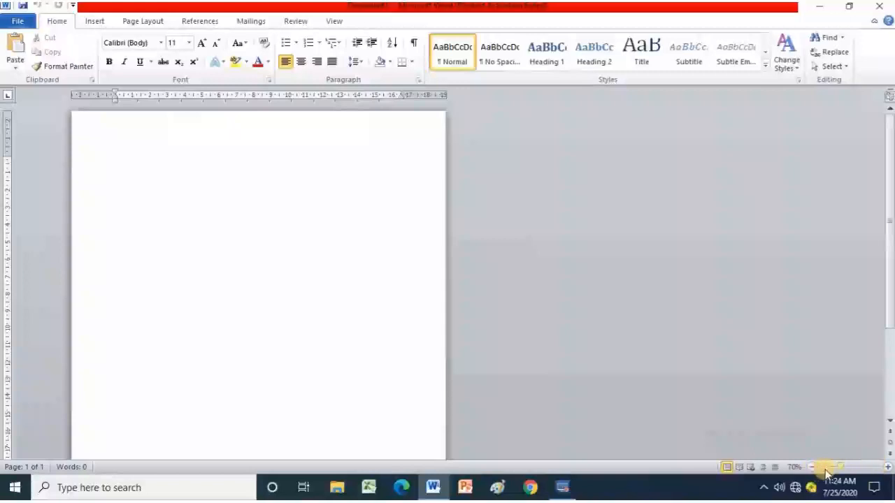
left_click(811, 467)
left_click(811, 467)
left_click(811, 467)
left_click(888, 467)
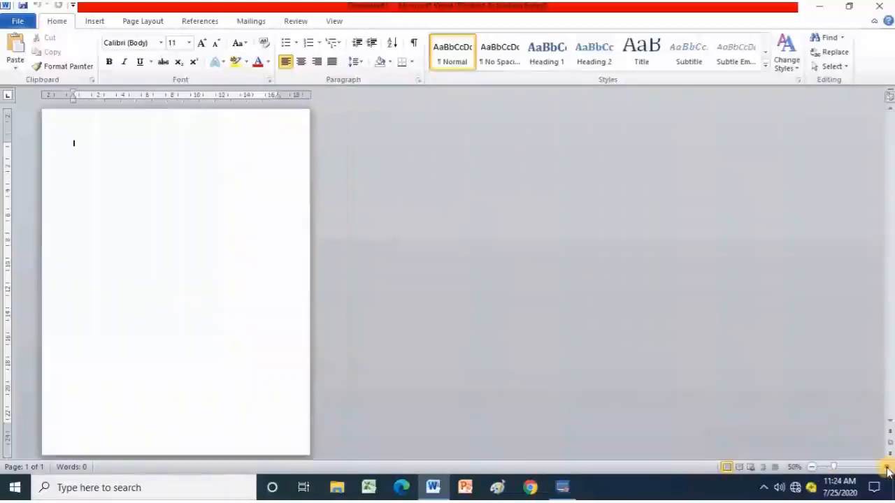
left_click(888, 467)
left_click(887, 467)
left_click(888, 467)
left_click(888, 467)
left_click(888, 466)
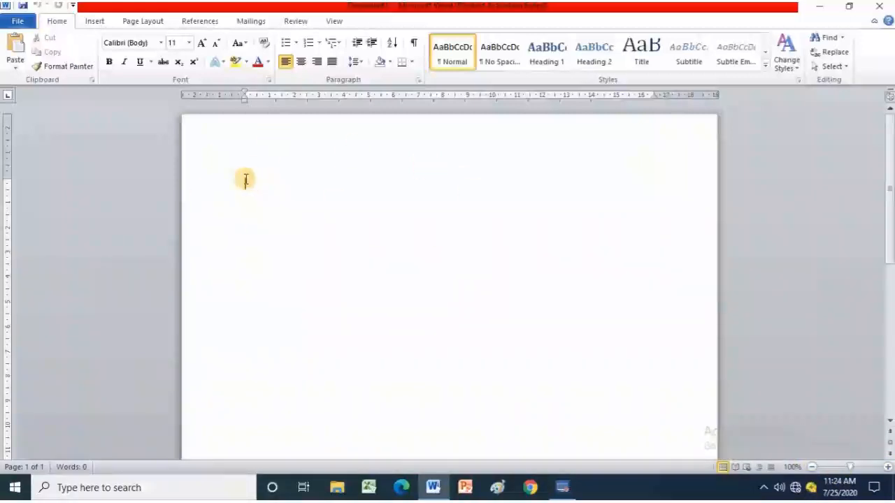
Step: Enter the sample text "dfgsdfgsdfgsdg" in the blank document and set its font to Algerian
type("sdfgsdfgsdg")
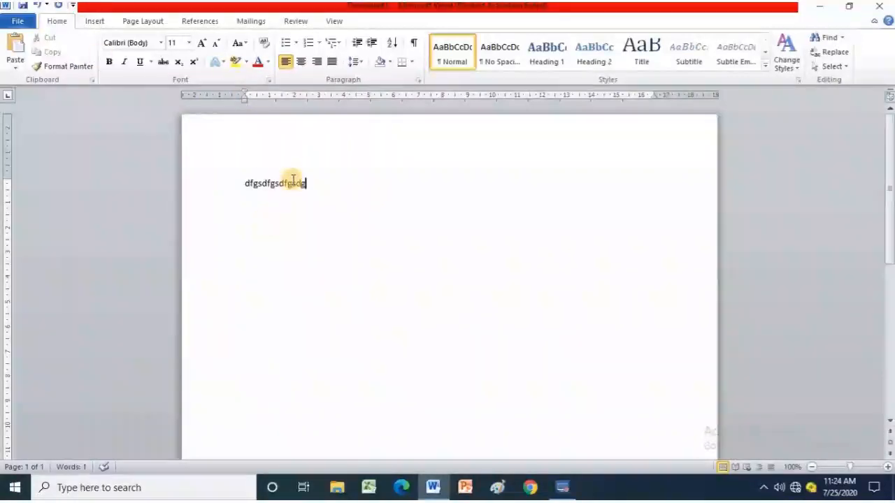
left_click_drag(310, 183, 260, 180)
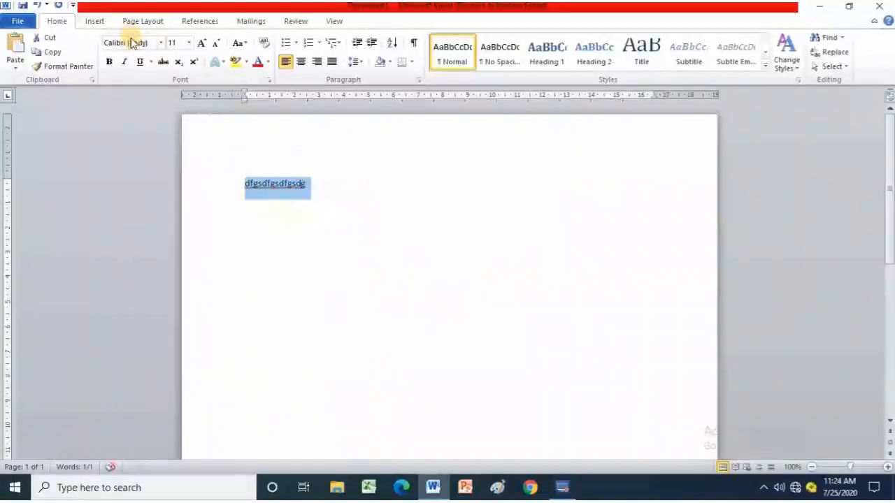
left_click(160, 43)
left_click(157, 132)
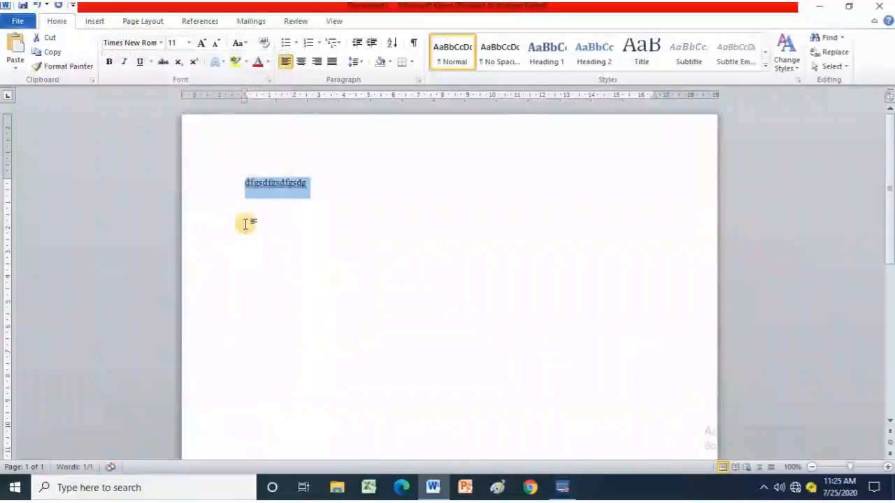
left_click(160, 43)
left_click(150, 132)
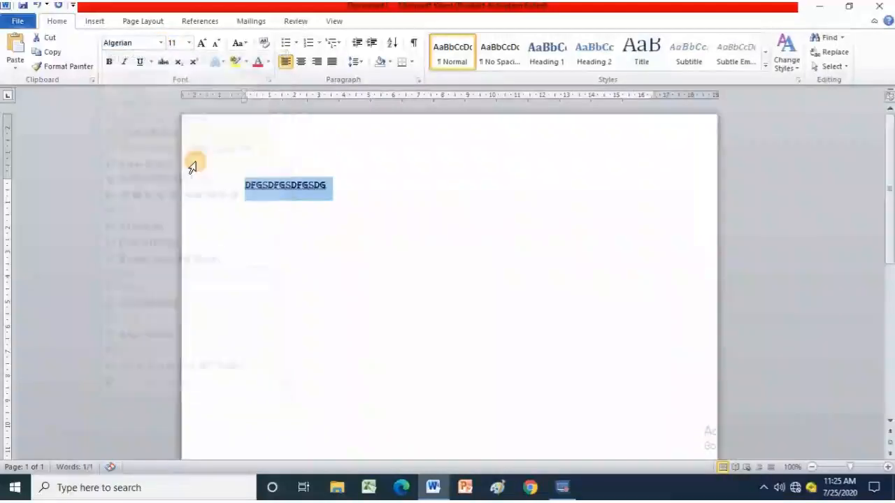
Step: Try several larger and smaller font sizes on the sample text and leave it at 28
left_click(189, 42)
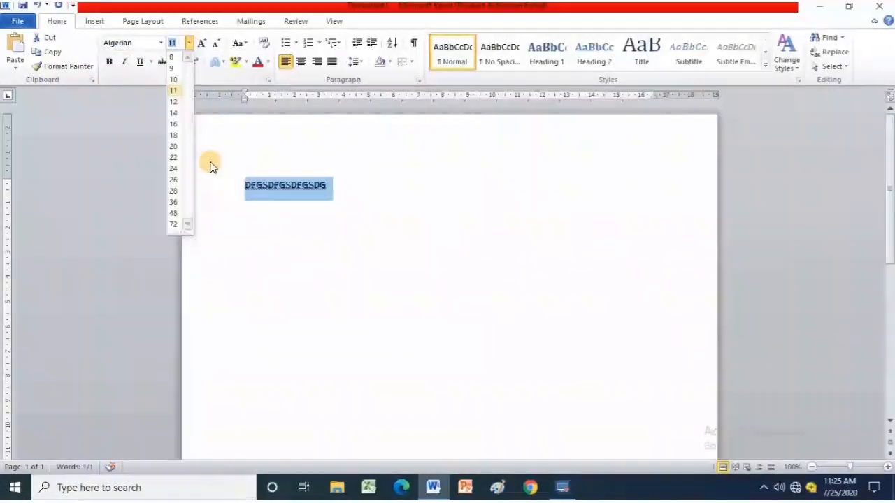
left_click(174, 174)
left_click(215, 45)
left_click(215, 45)
left_click(215, 45)
left_click(203, 45)
left_click(203, 44)
left_click(202, 45)
left_click(203, 45)
left_click(216, 44)
left_click(215, 45)
left_click(215, 44)
left_click(203, 44)
left_click(203, 45)
left_click(203, 45)
left_click(203, 44)
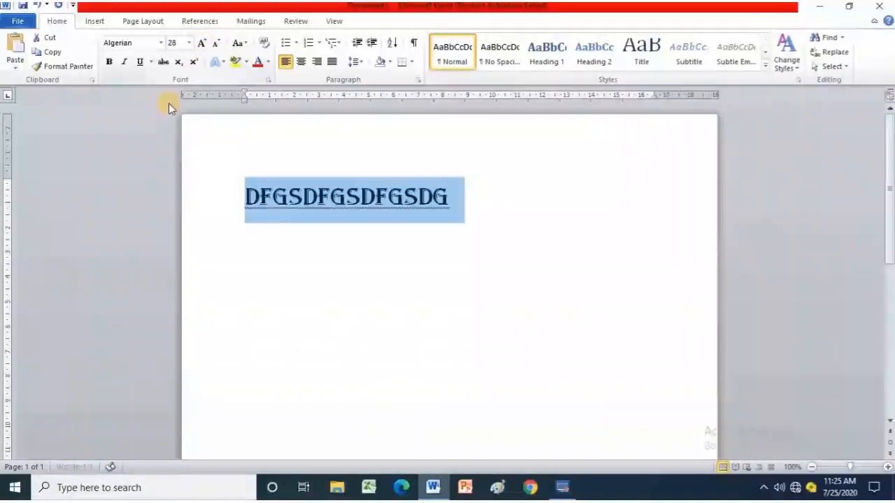
Step: Try bold, italic and underline on the sample text, and return it to regular style
left_click(108, 63)
left_click(124, 63)
left_click(124, 63)
left_click(140, 62)
left_click(140, 63)
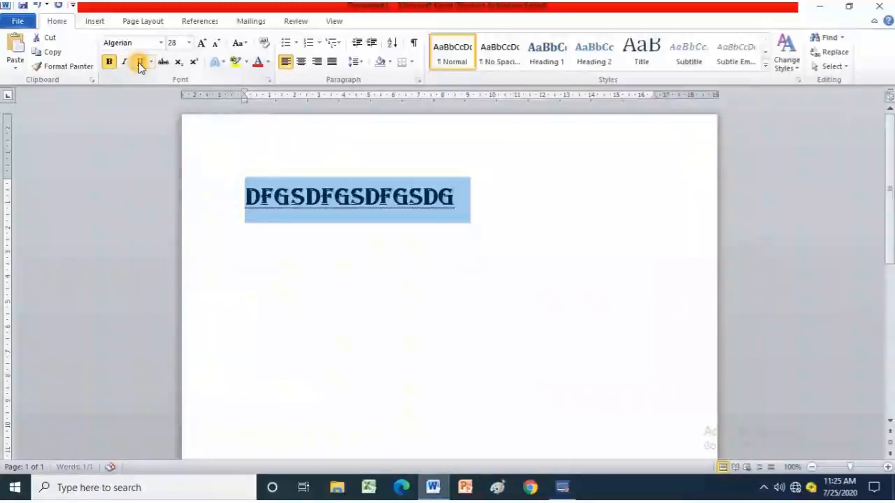
left_click(108, 63)
left_click(108, 63)
left_click(108, 63)
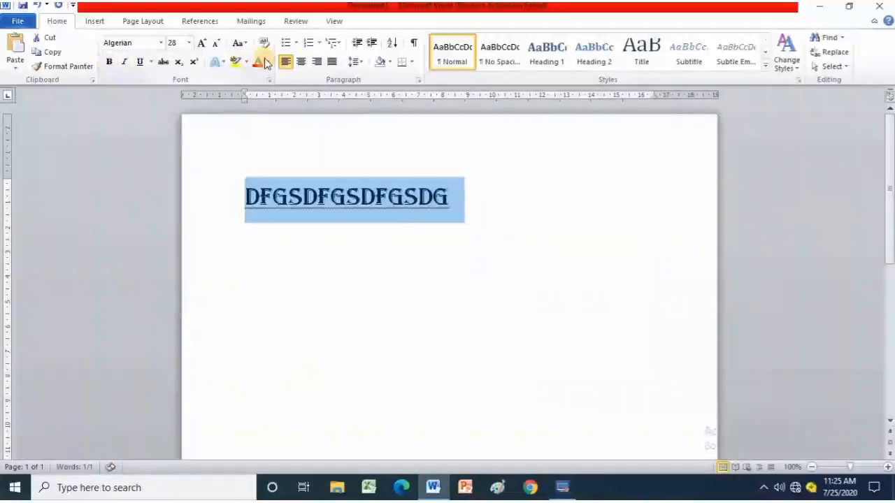
Step: Apply red to the sample text and change its font color to blue
left_click(257, 61)
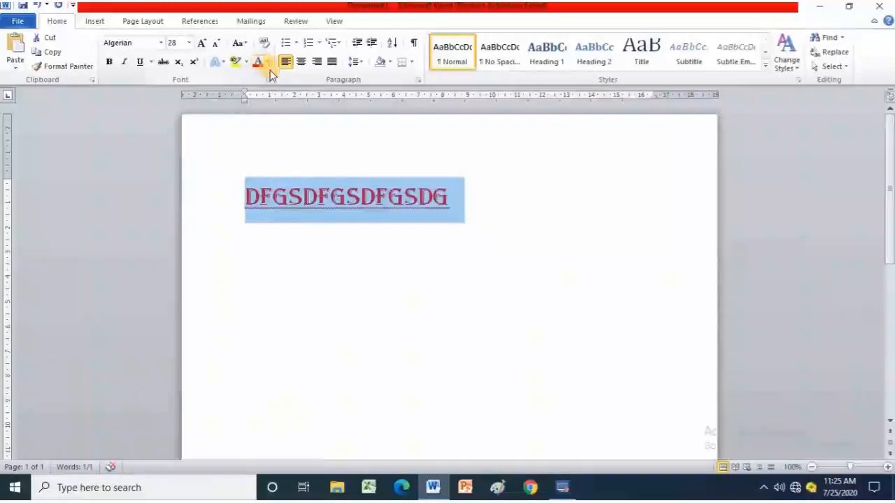
left_click(268, 62)
left_click(294, 140)
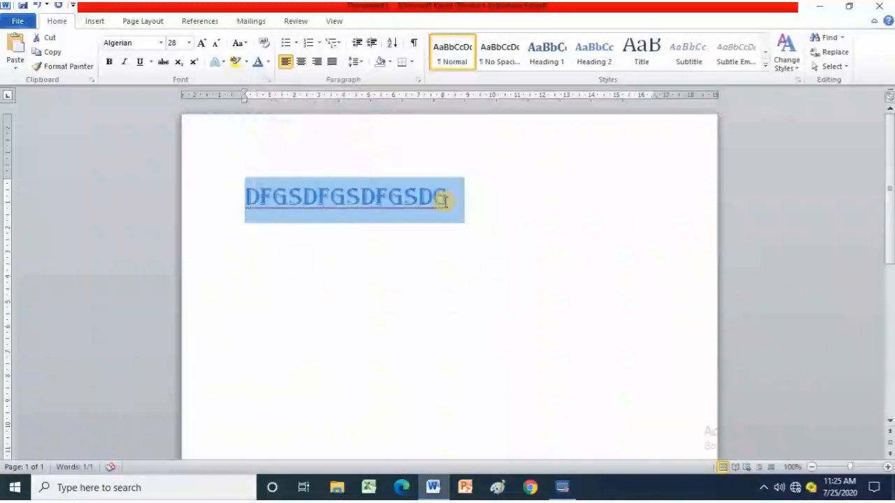
Step: Try right and left alignment on the sample text, center it, and deselect it
left_click(301, 62)
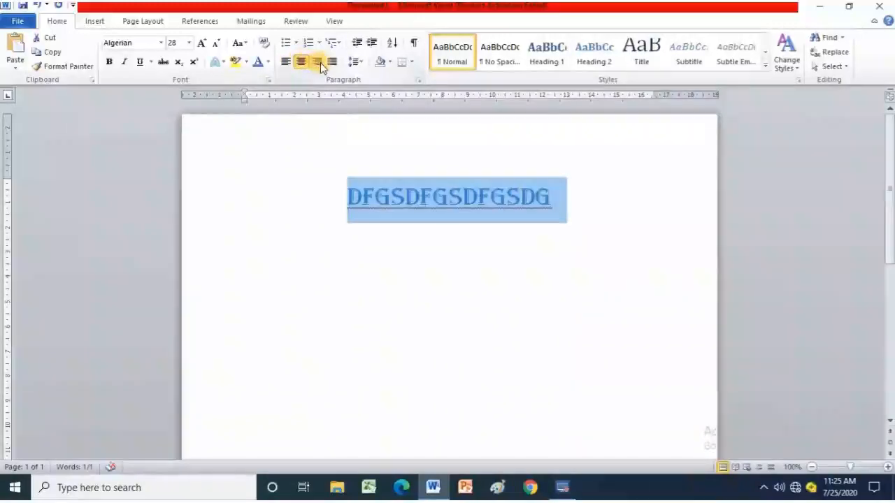
left_click(318, 62)
left_click(300, 62)
left_click(285, 62)
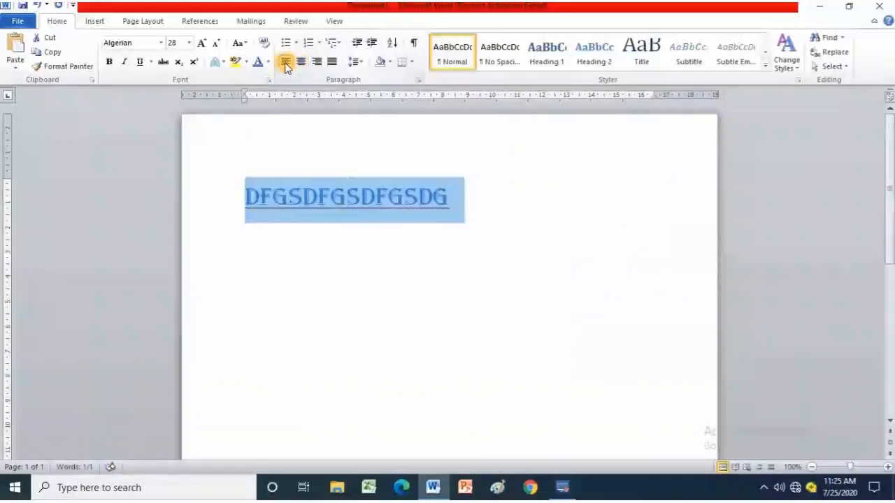
left_click(297, 65)
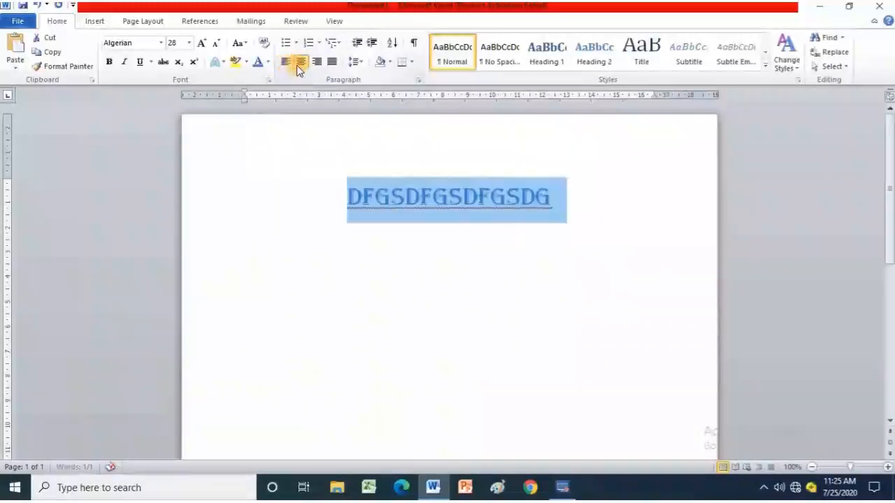
left_click(423, 311)
Step: Save the document as "try1" in the Documents folder and close Word
left_click(17, 21)
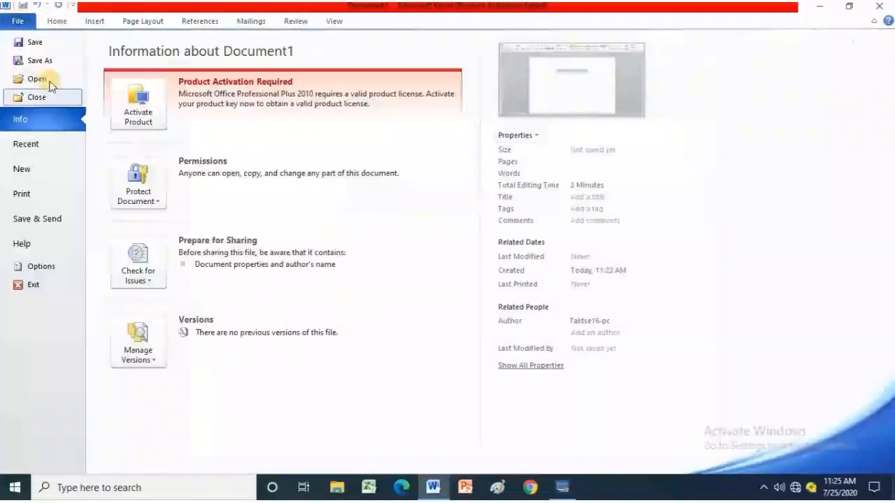
left_click(30, 46)
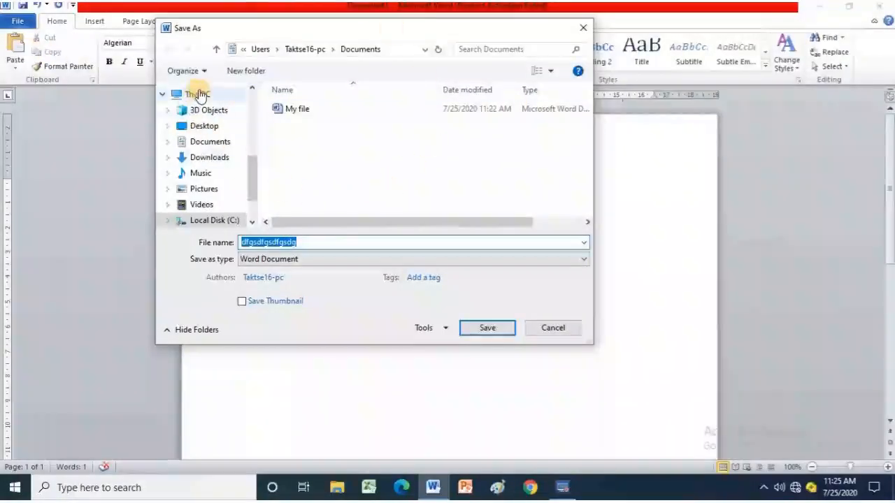
left_click(208, 147)
double_click(304, 242)
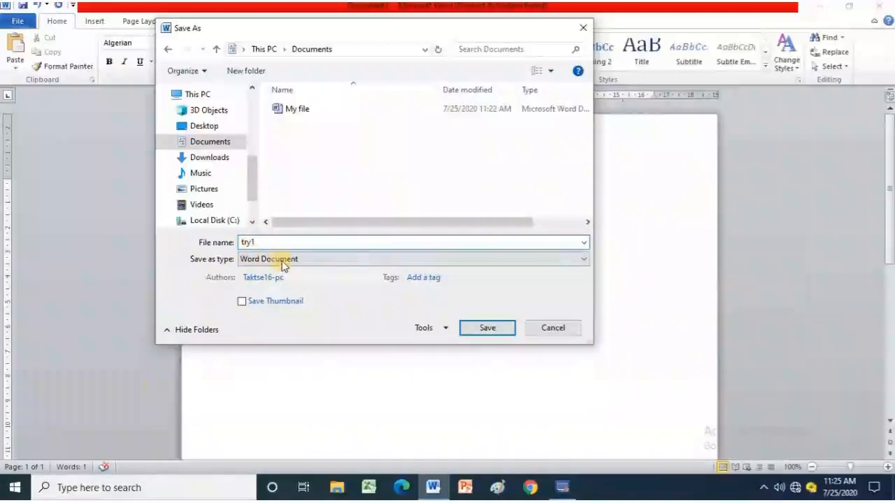
left_click(249, 240)
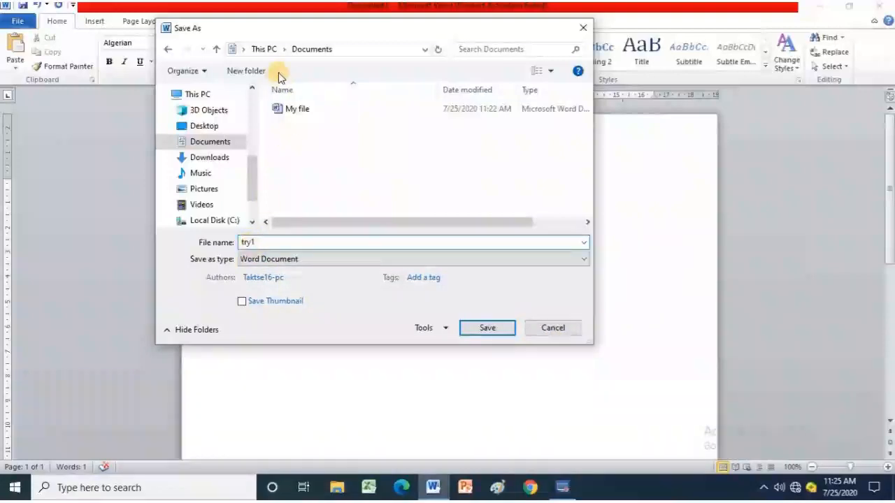
left_click(489, 328)
left_click(878, 7)
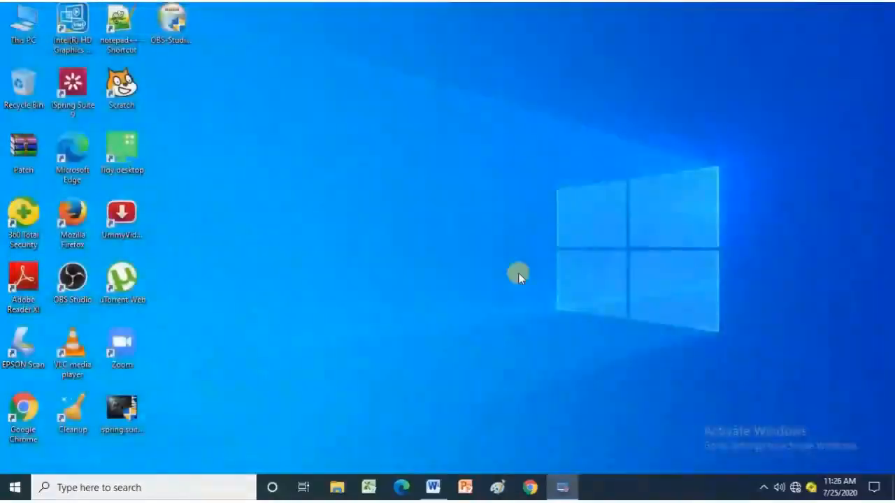
Step: Reopen "try1" from the Documents folder in File Explorer and dismiss the activation wizard
left_click(336, 488)
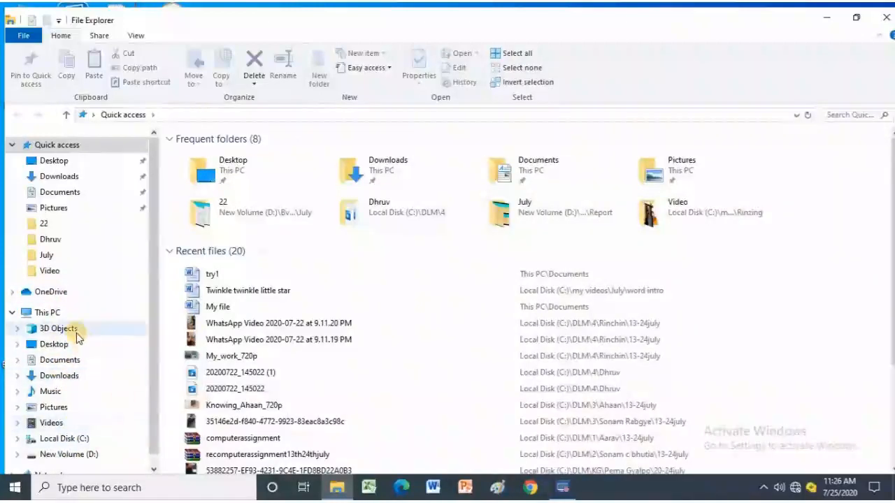
left_click(50, 362)
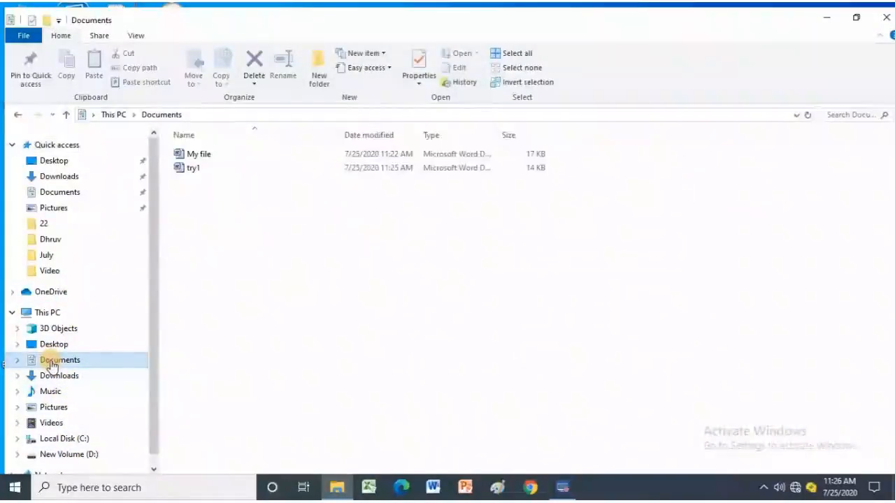
left_click(192, 170)
double_click(192, 171)
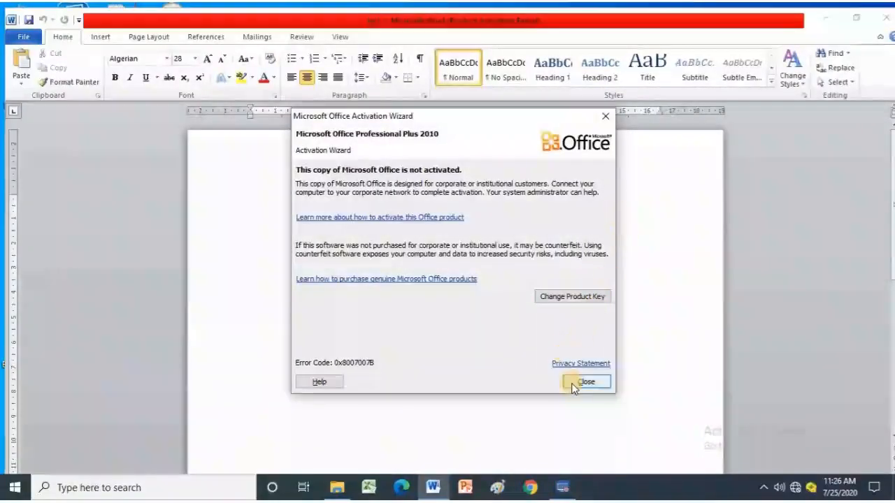
left_click(584, 383)
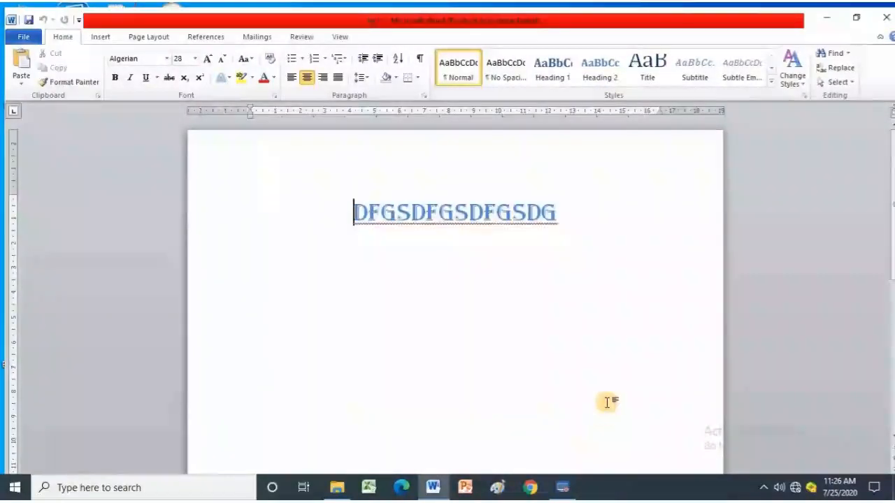